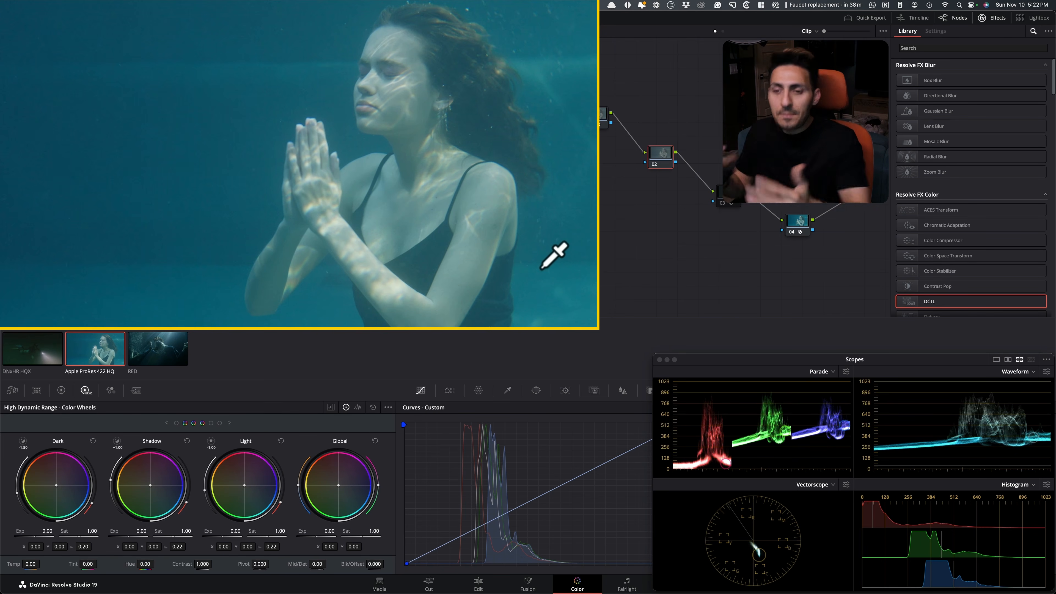
# Review the DNxHR HQX diver clip and the RED clip in the viewer
pyautogui.click(39, 361)
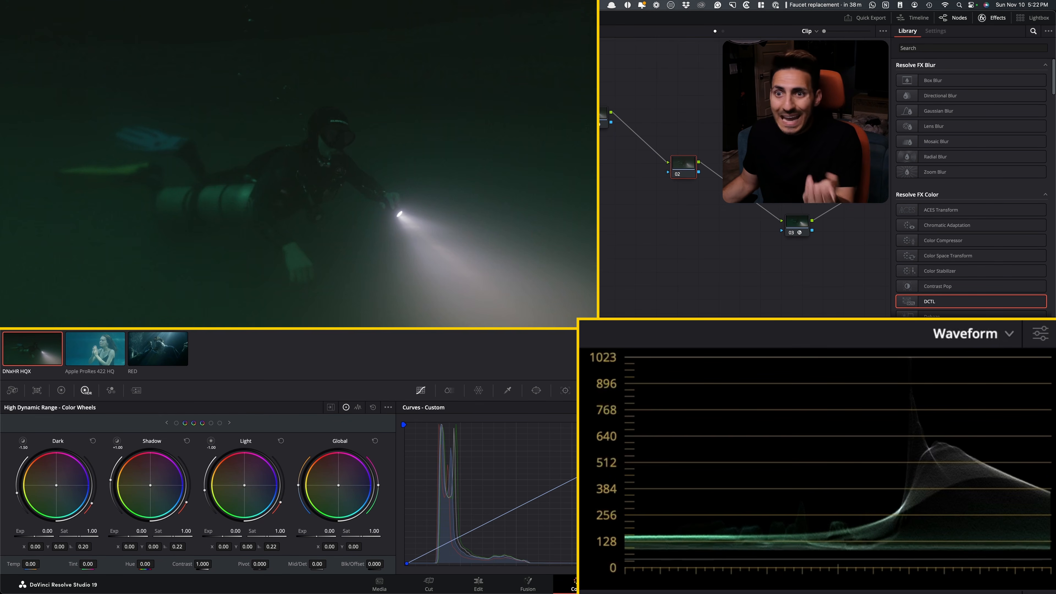
pyautogui.click(160, 358)
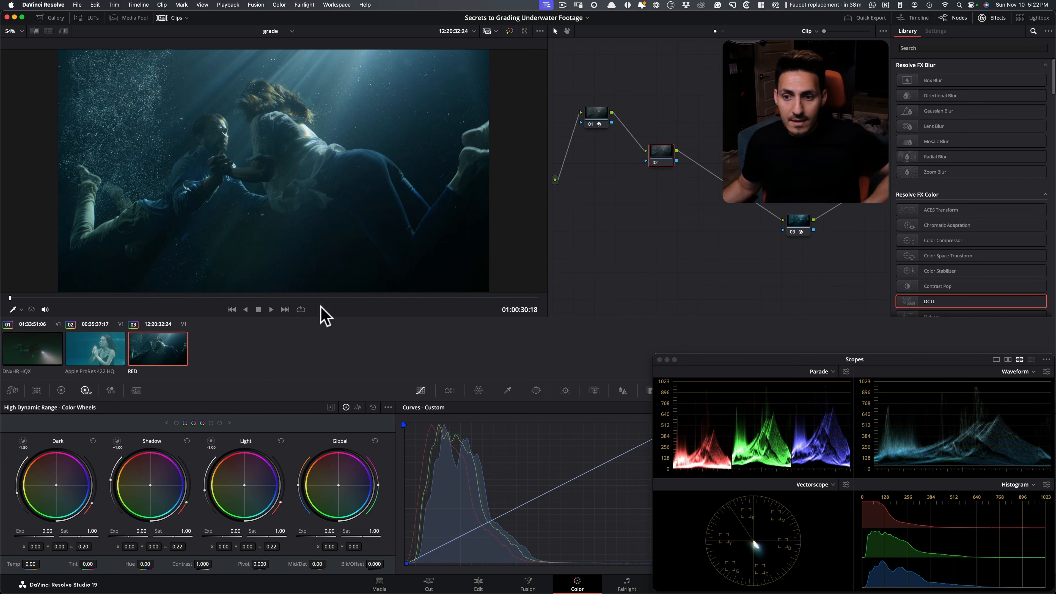
# Switch to ShotDeck in Chrome and search for stills with the set Underwater
pyautogui.press('super+Tab')
pyautogui.press('super+Tab')
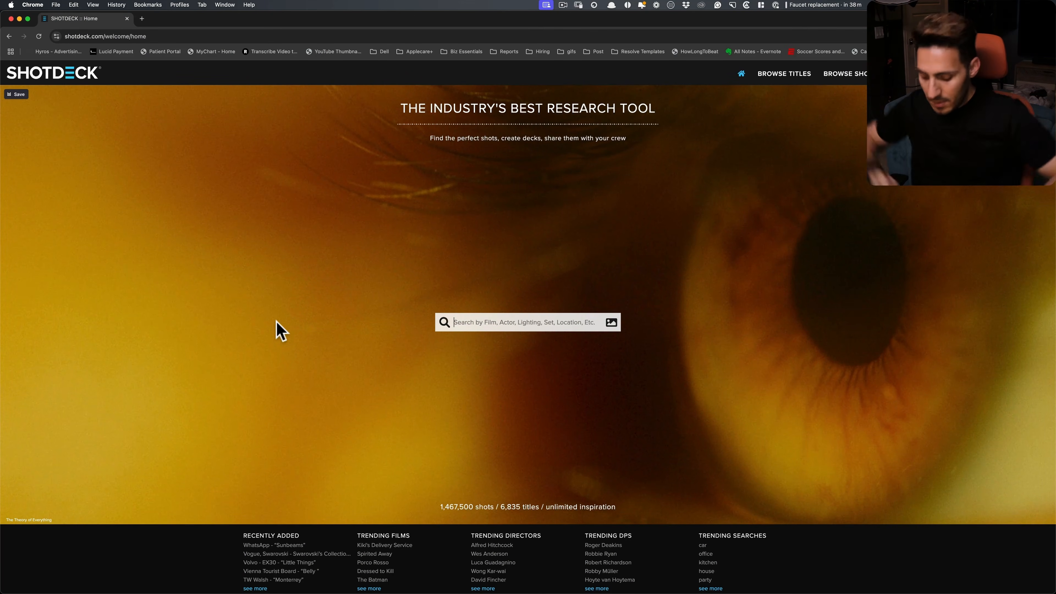
pyautogui.write('underwater')
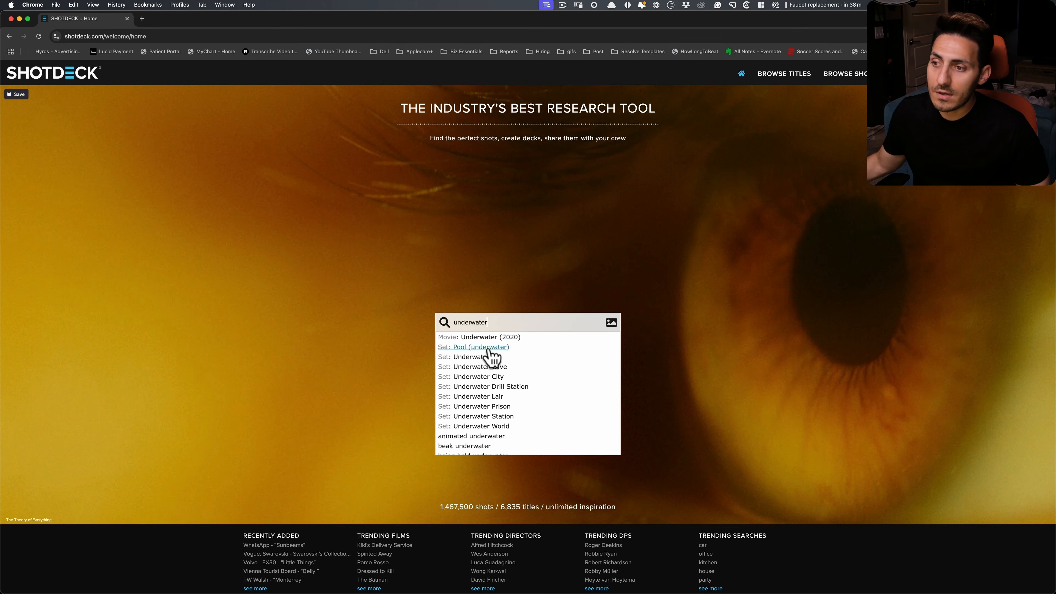
pyautogui.click(473, 359)
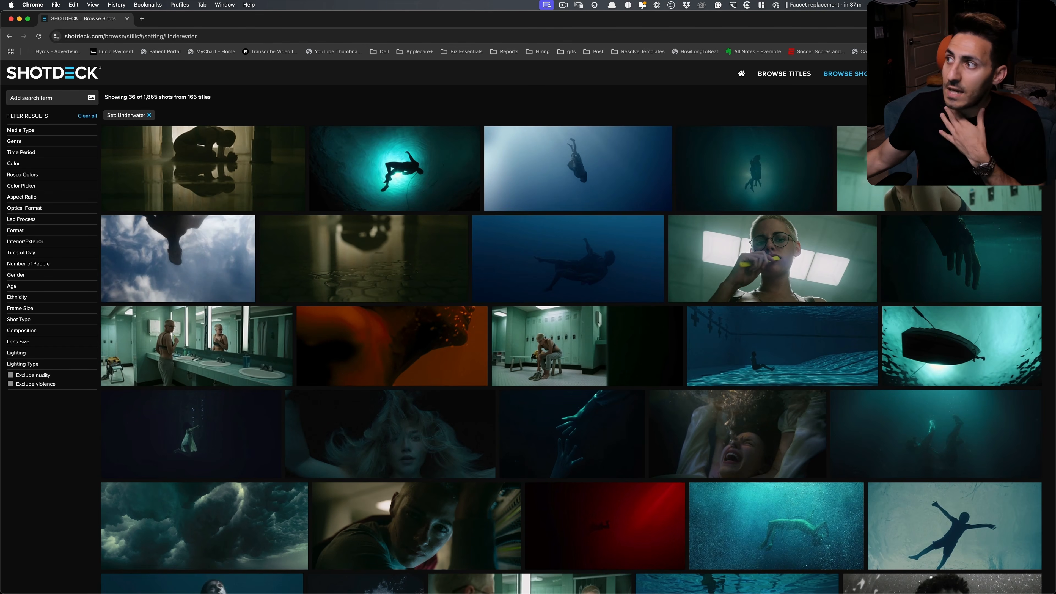
# Browse the underwater stills and view the Mary Magdalene shot's colour palette before closing its details
pyautogui.click(764, 109)
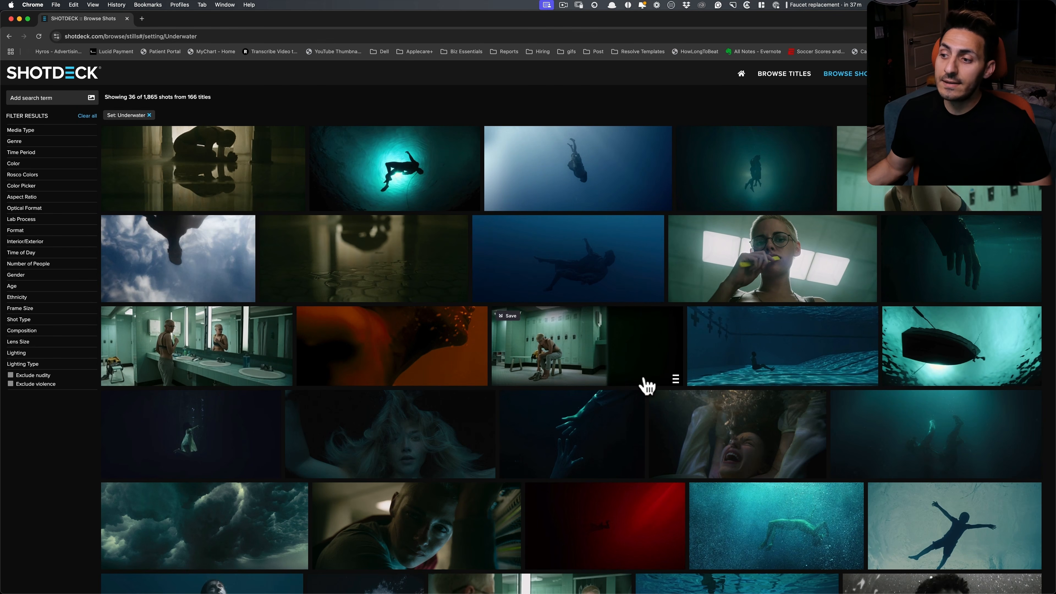
pyautogui.scroll(-4, 641, 384)
pyautogui.scroll(4, 599, 395)
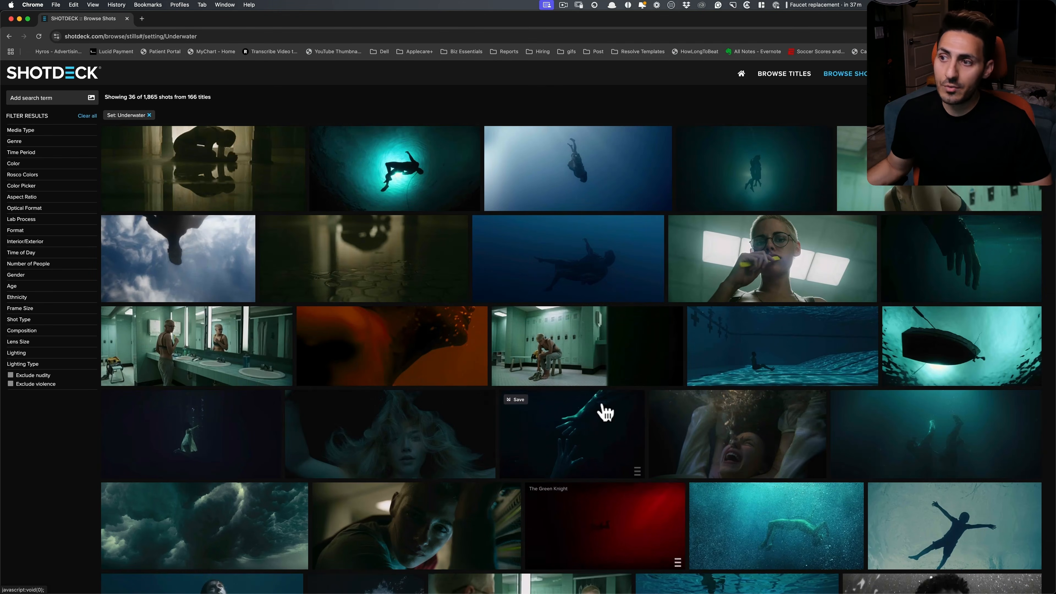
pyautogui.click(575, 276)
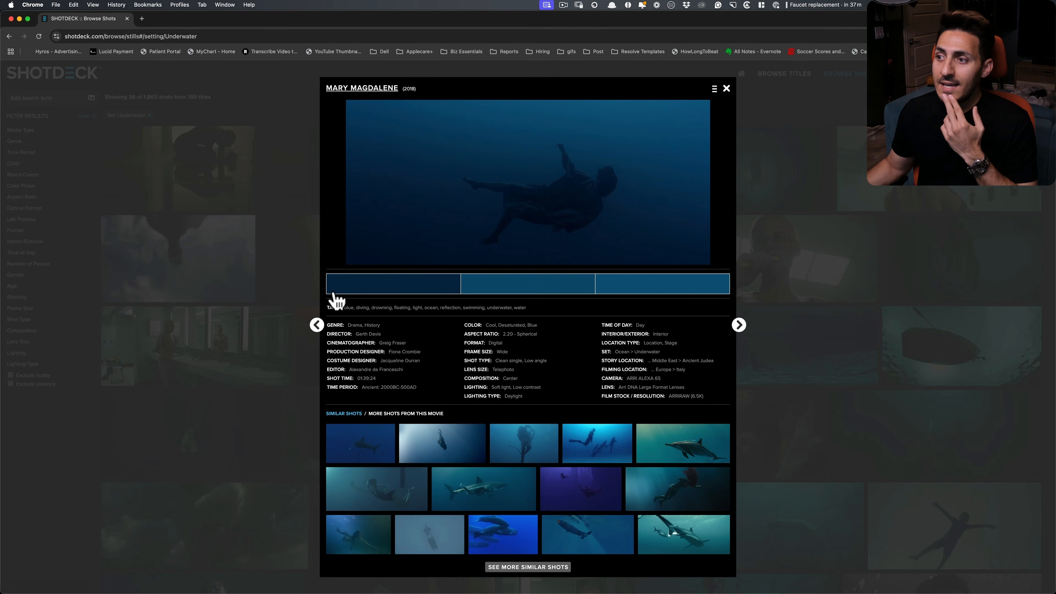
pyautogui.click(825, 365)
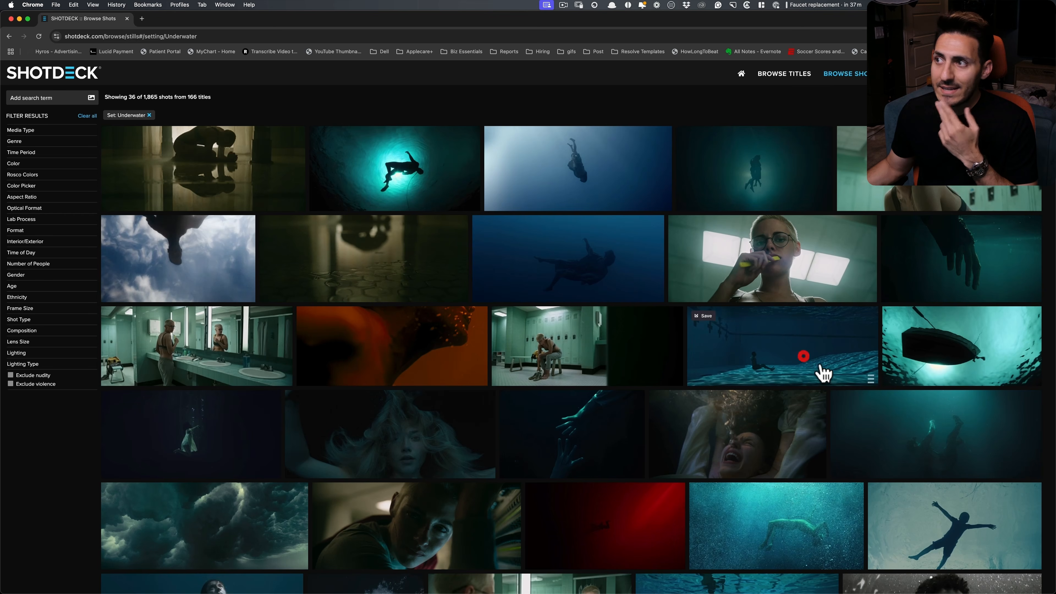
# View the details of The Shape of Water and Creed II stills, closing each one after inspection
pyautogui.click(771, 184)
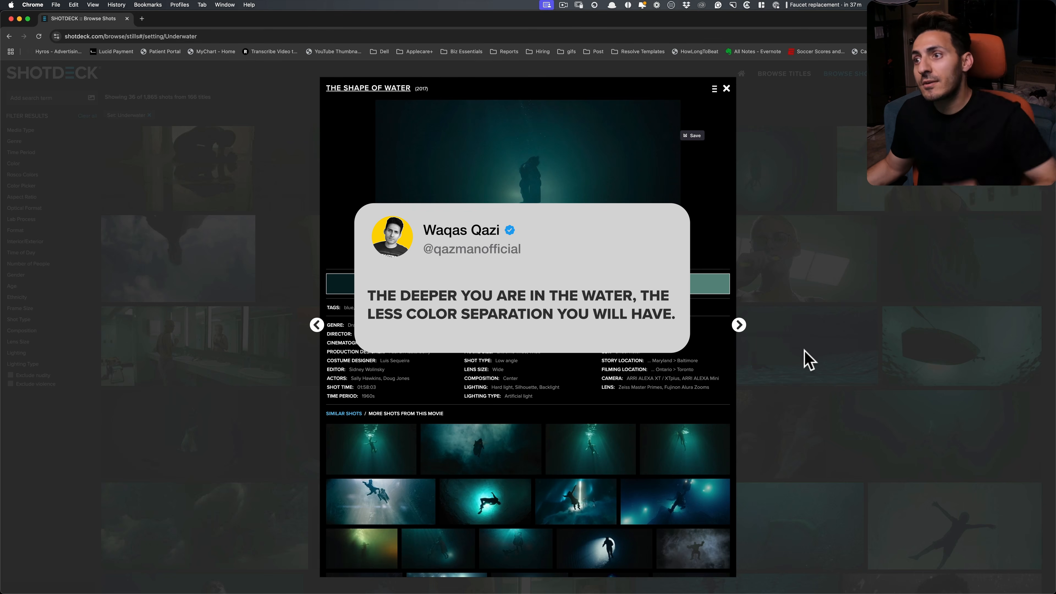
pyautogui.click(827, 348)
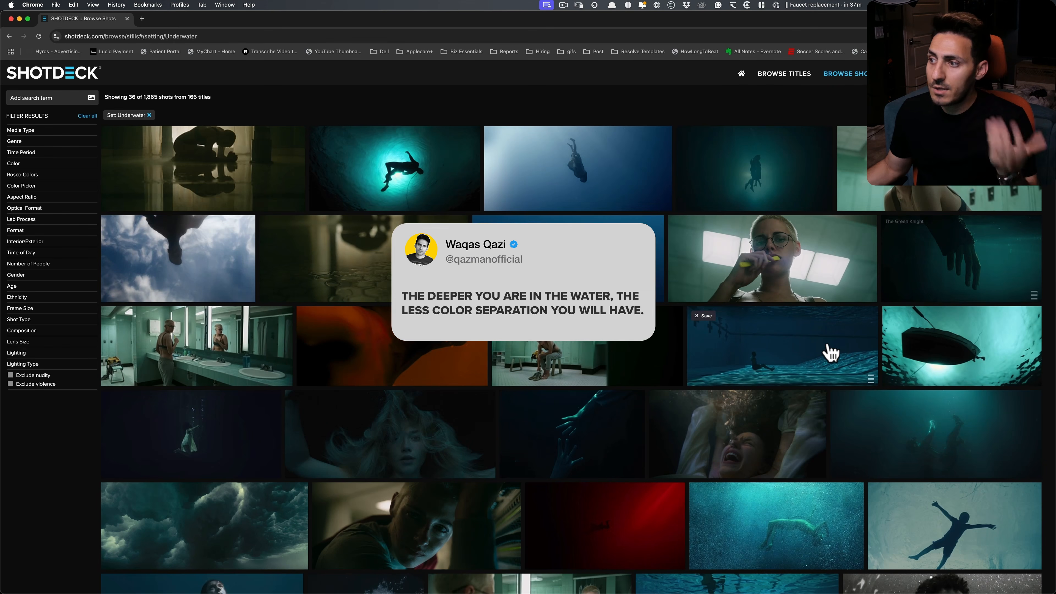
pyautogui.click(815, 355)
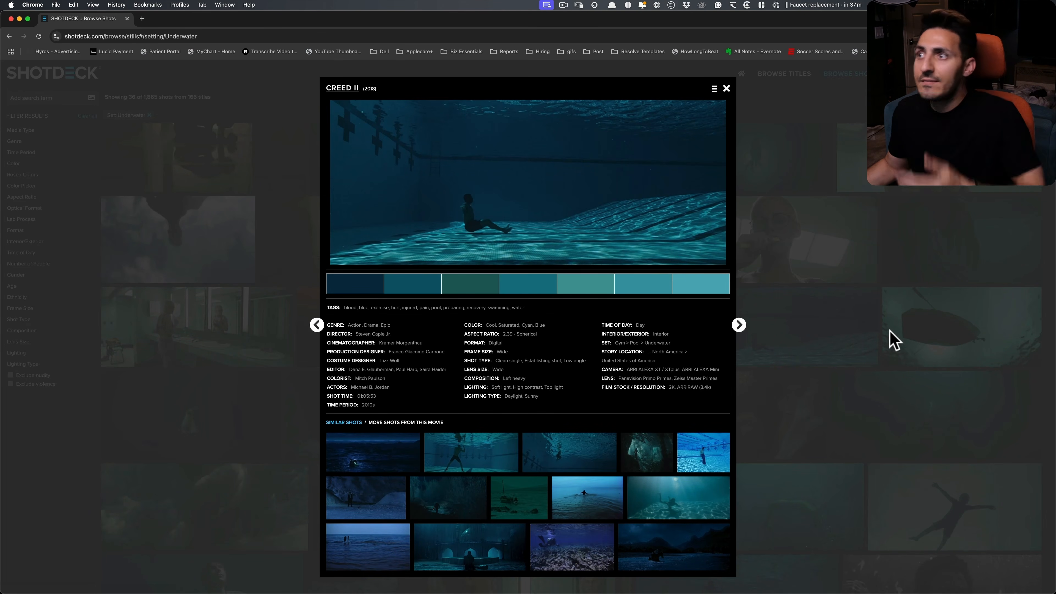
pyautogui.click(803, 380)
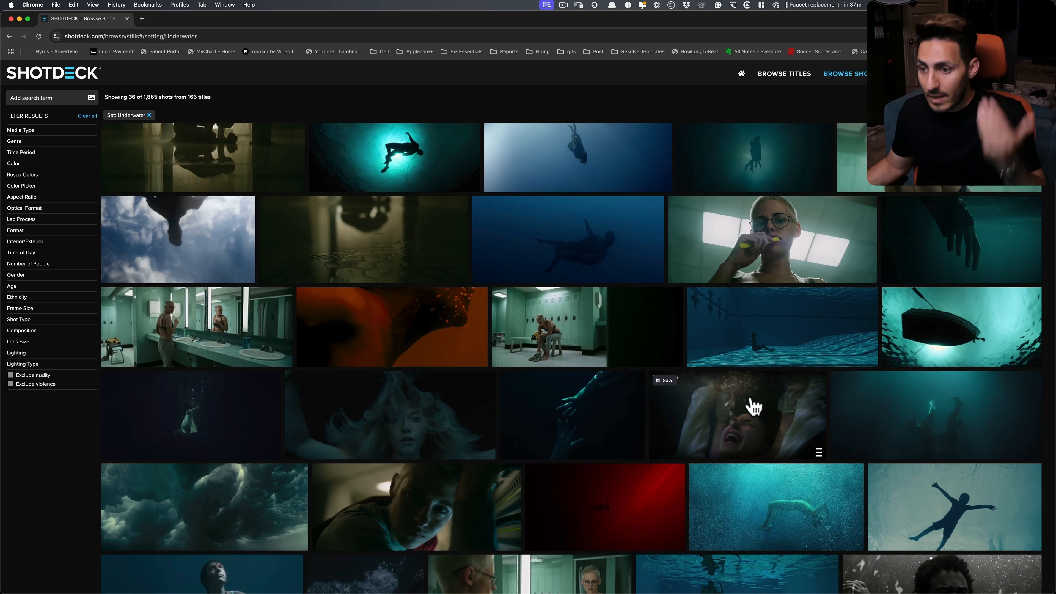
# Open the Murina still of the swimmer looking up, examine its palette, and close it
pyautogui.scroll(-5, 561, 376)
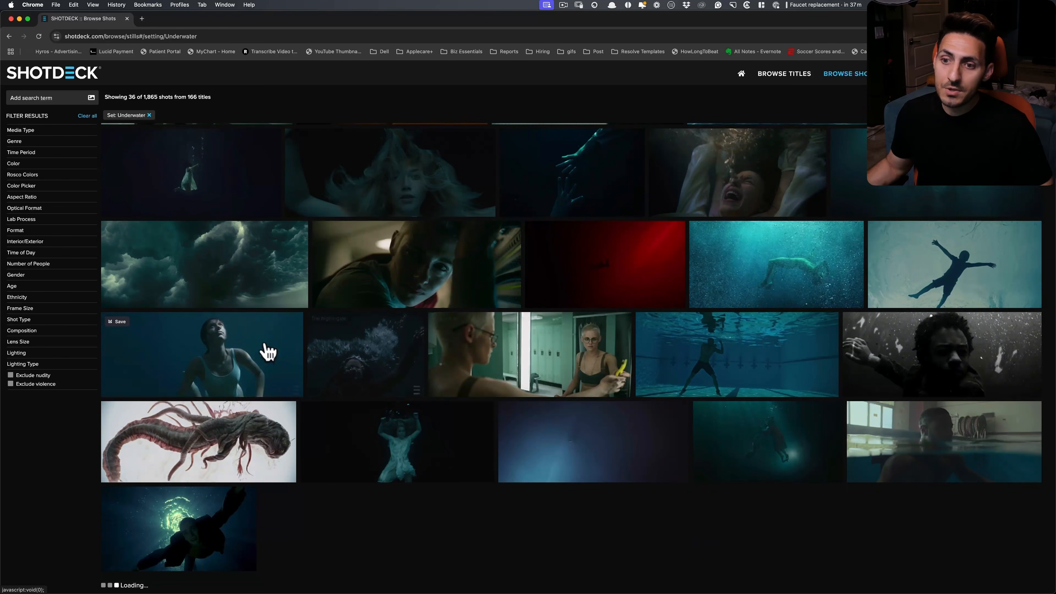
pyautogui.click(245, 365)
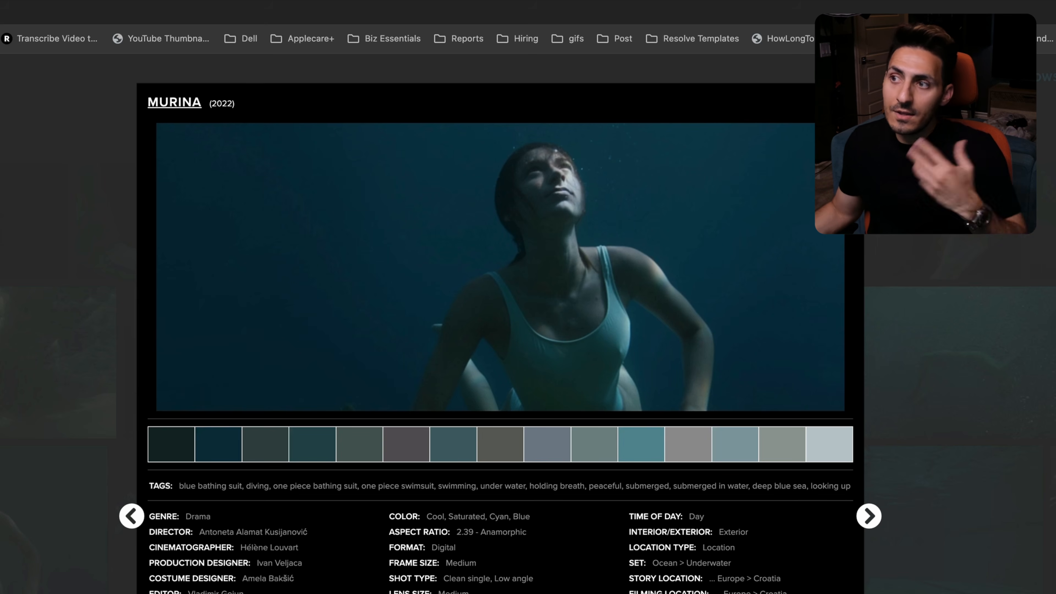
pyautogui.click(1041, 588)
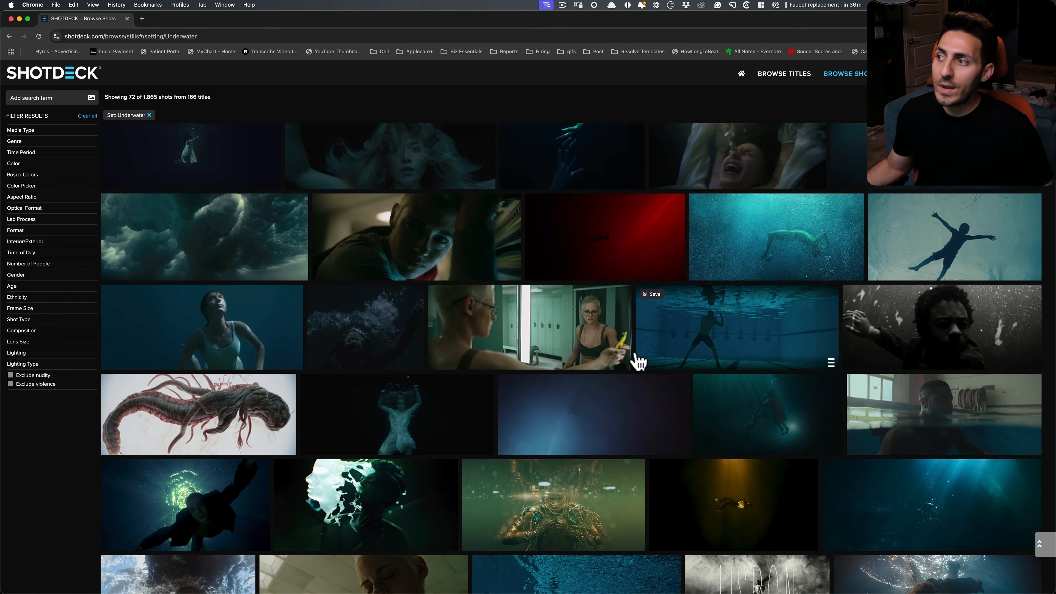
# Browse further underwater stills and open the Shang-Chi and the Legend of the Ten Rings shot as a reference
pyautogui.scroll(-4, 686, 368)
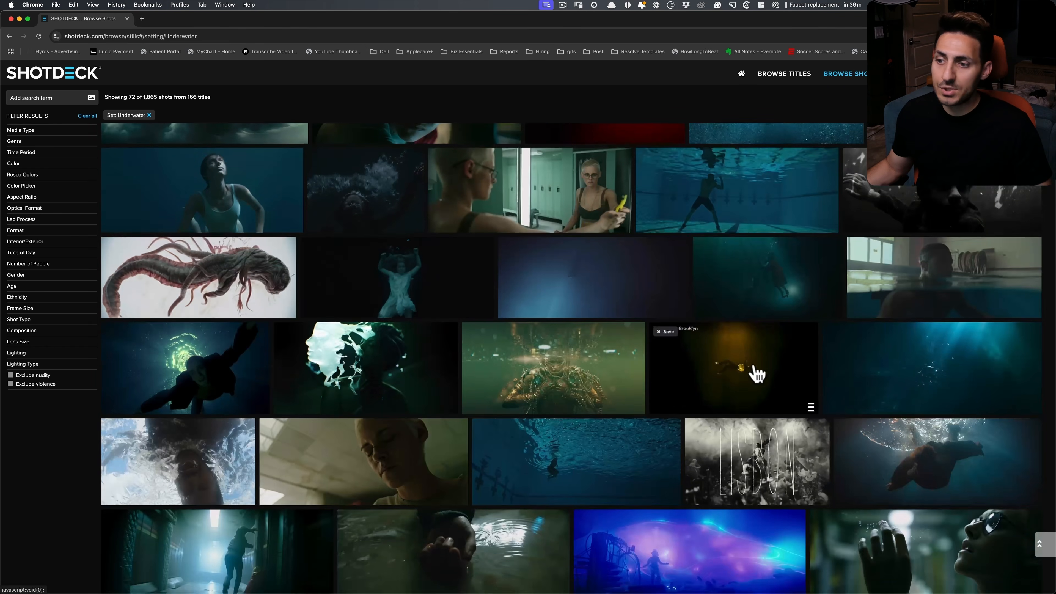
pyautogui.scroll(12, 771, 364)
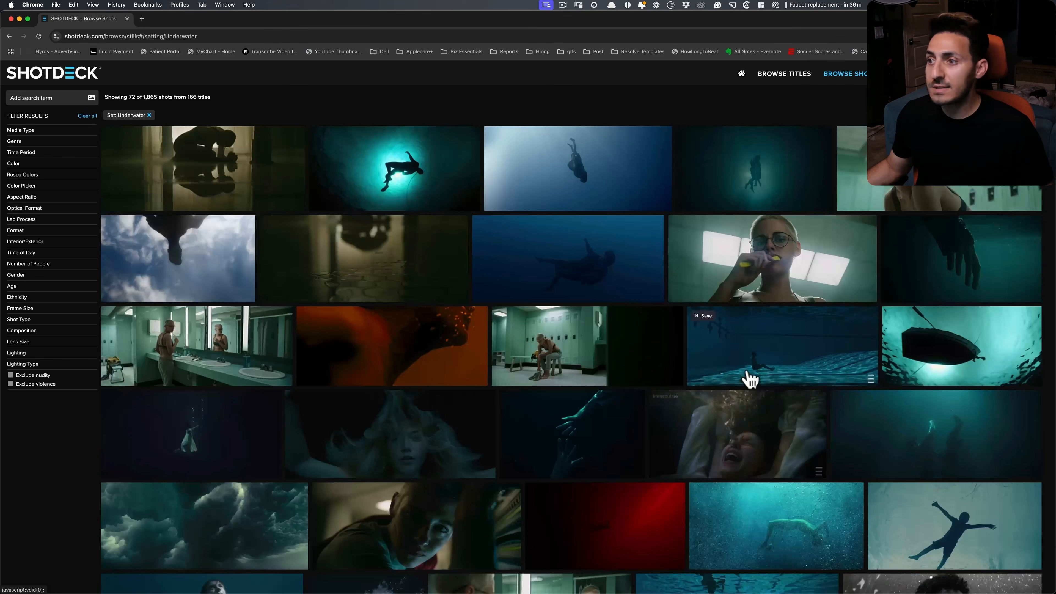
pyautogui.scroll(-4, 744, 389)
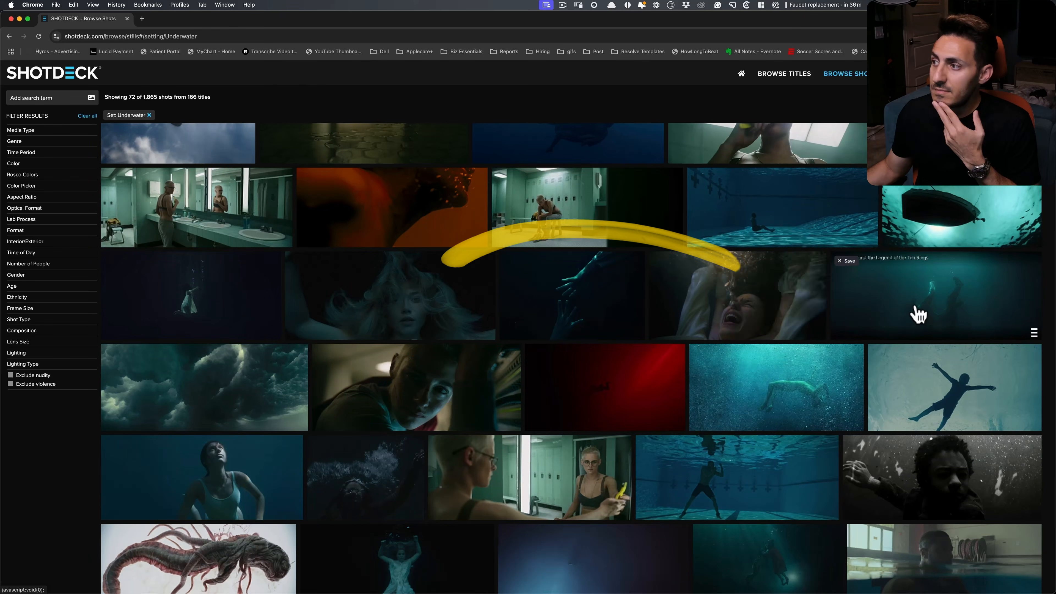
pyautogui.click(912, 324)
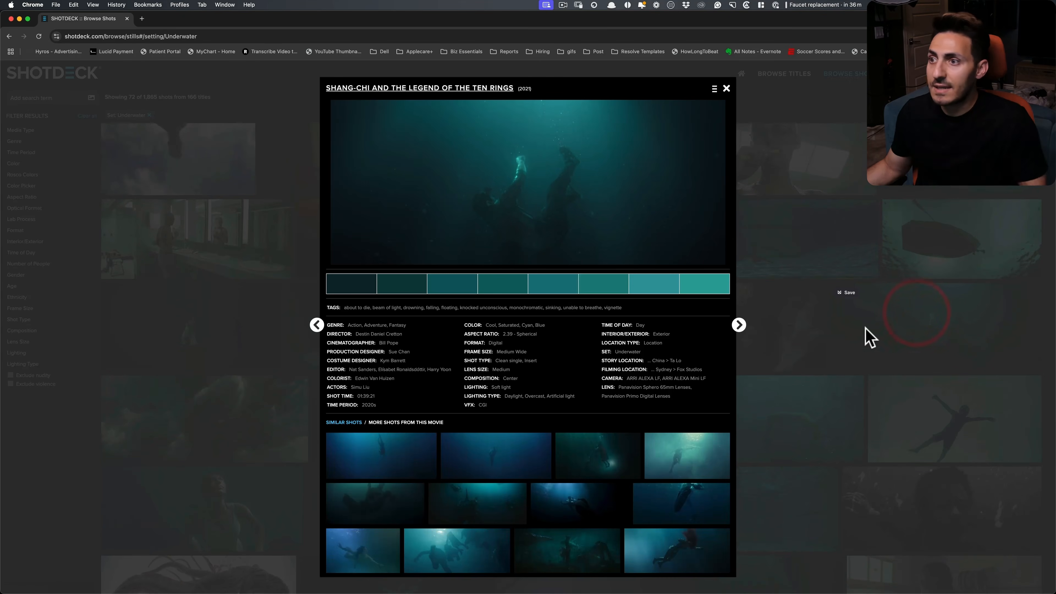
# Compare the DNxHR HQX diver clip in DaVinci Resolve with the Shang-Chi still in Chrome, finishing back in Resolve
pyautogui.press('super+Tab')
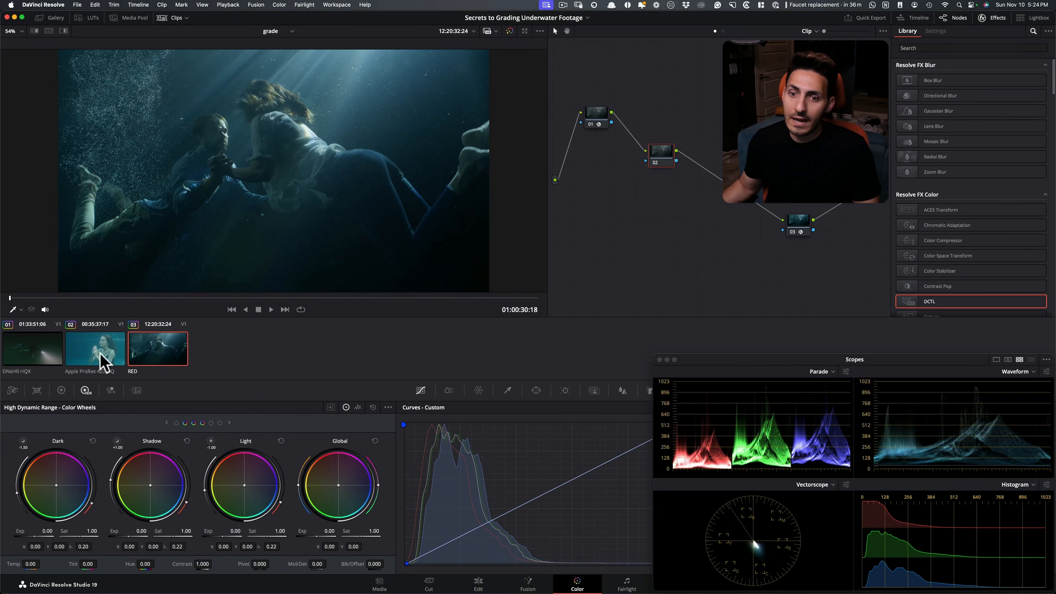
pyautogui.click(54, 354)
pyautogui.press('super+Tab')
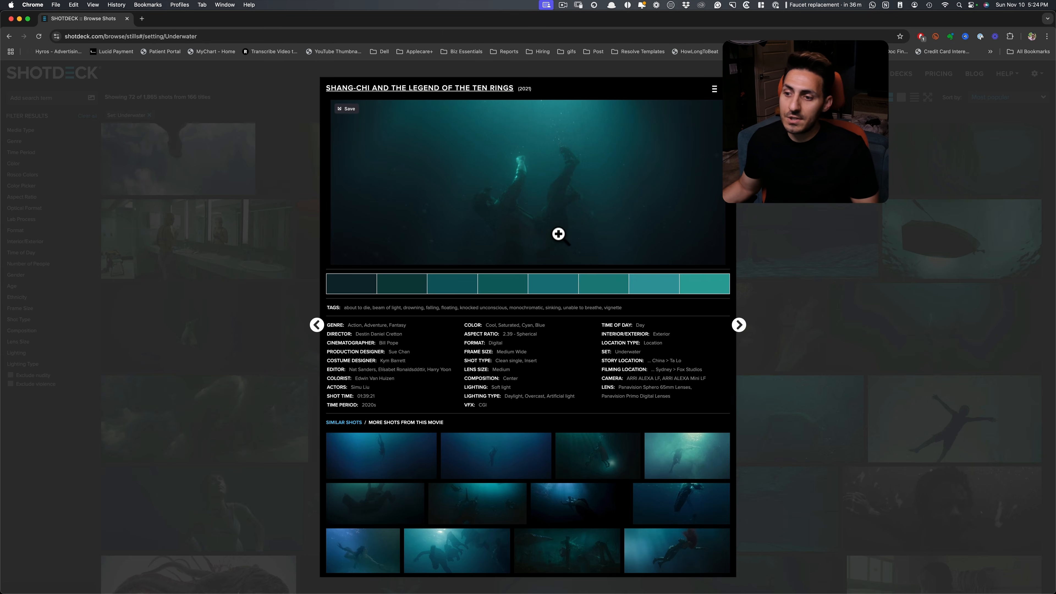
pyautogui.press('super+Tab')
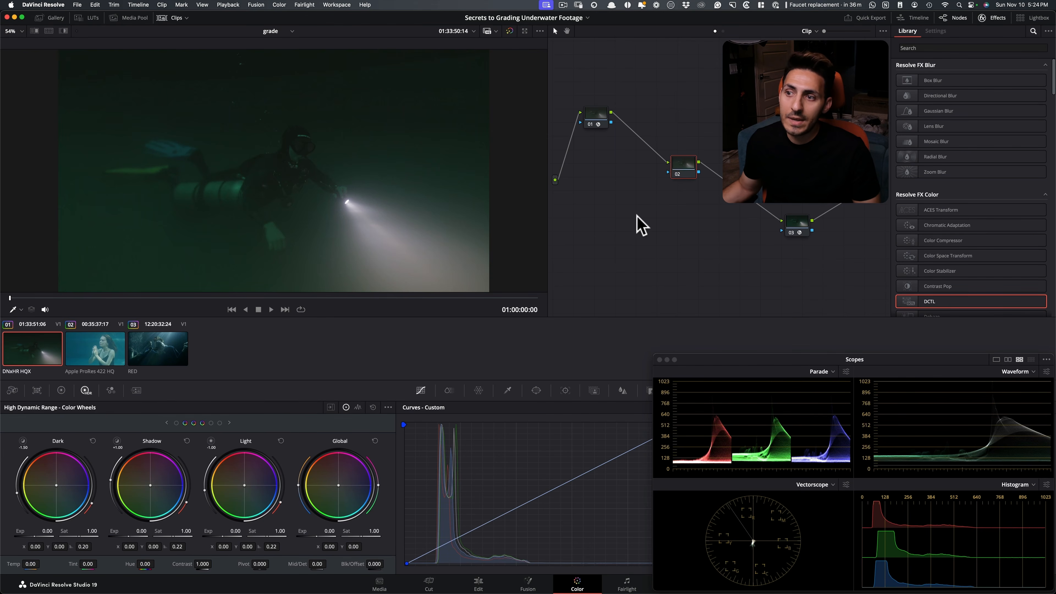
pyautogui.press('super+Tab')
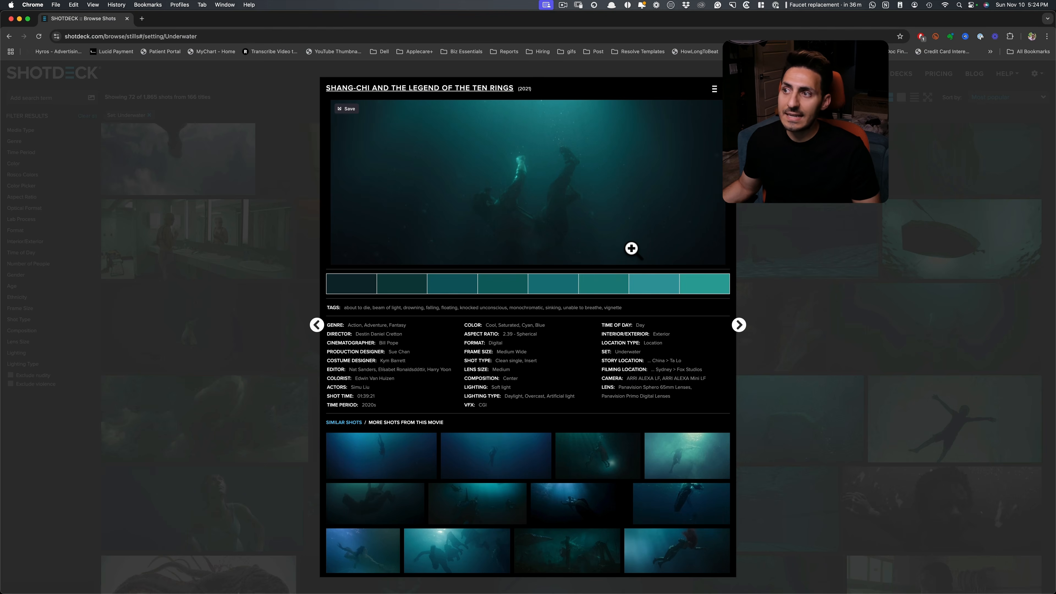
pyautogui.press('super+Tab')
pyautogui.press('super+Tab')
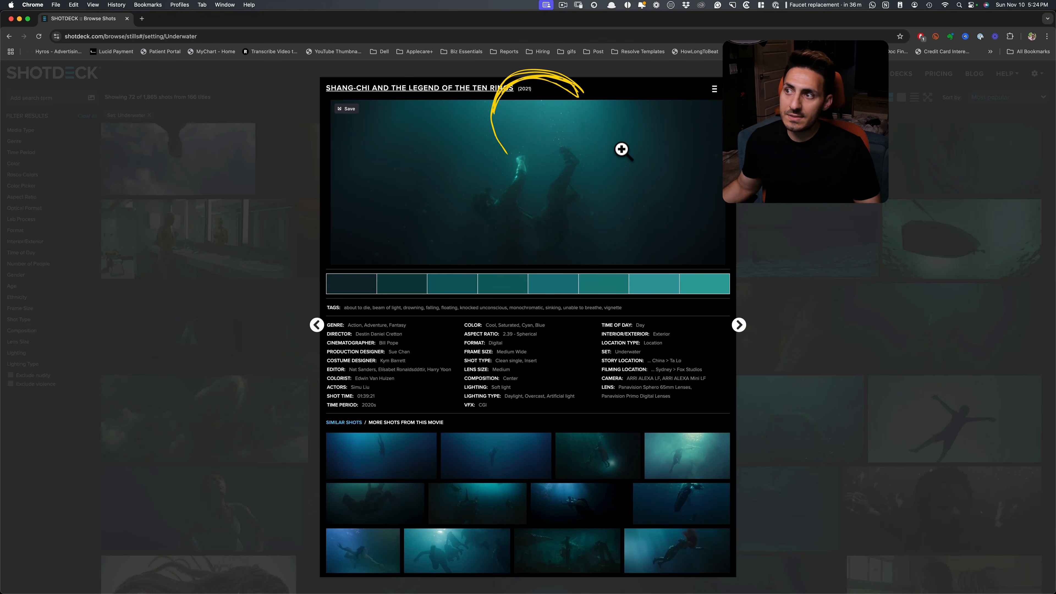
pyautogui.press('super+Tab')
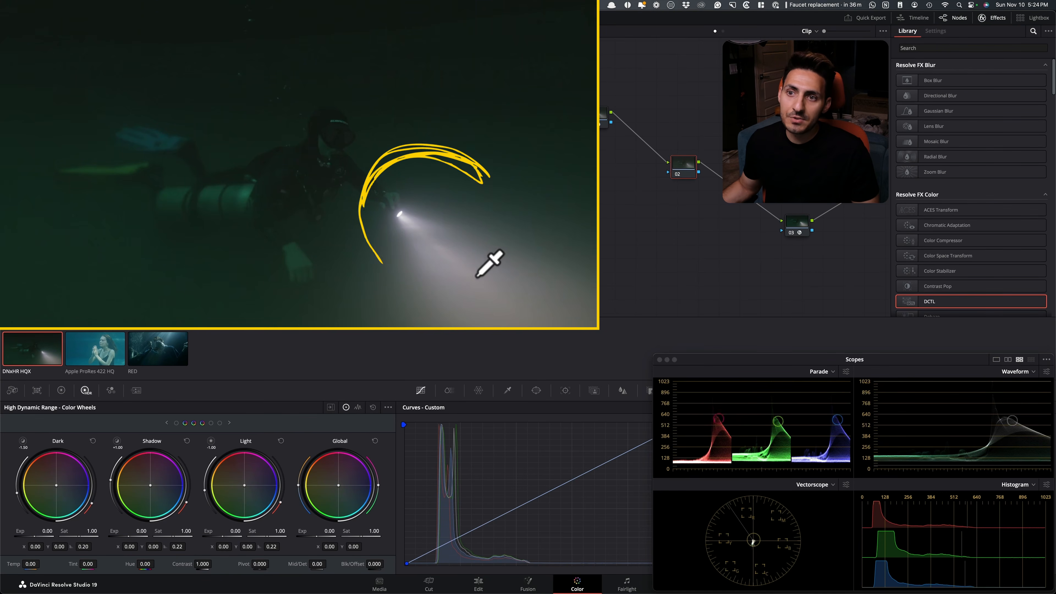
pyautogui.press('super+Tab')
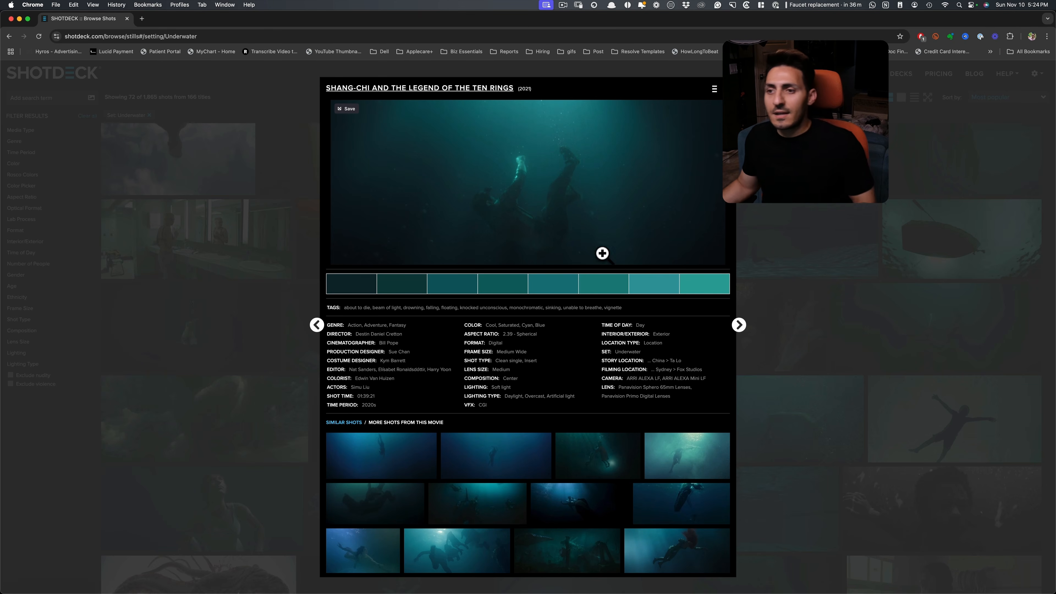
pyautogui.press('super+Tab')
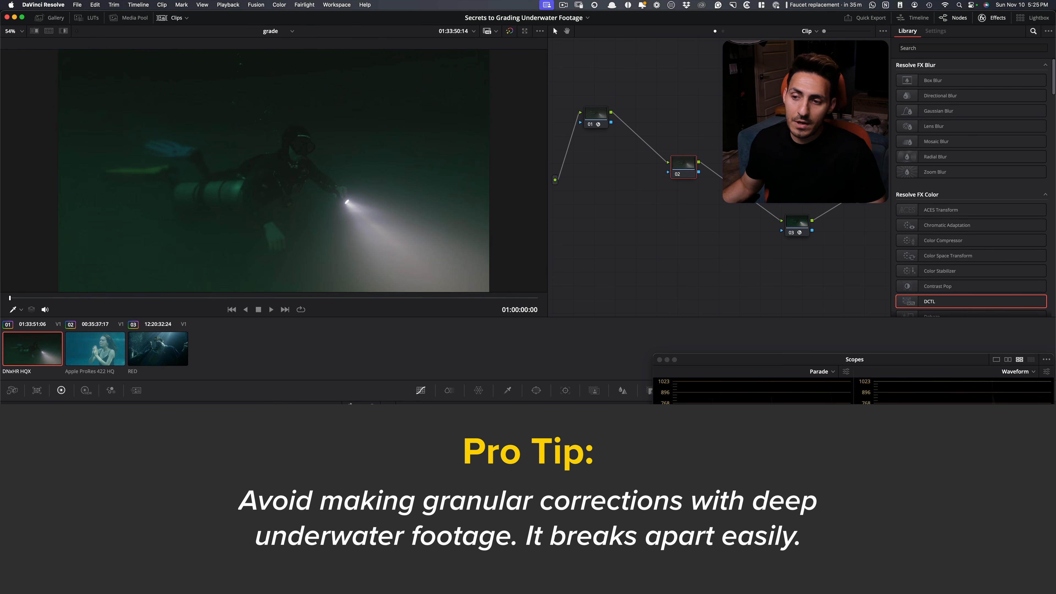
# Examine the diver and flashlight beam up close in the viewer, and restore the fitted full-frame view
pyautogui.press('super+equal')
pyautogui.press('super+equal')
pyautogui.moveTo(316, 163); pyautogui.dragTo(234, 85)
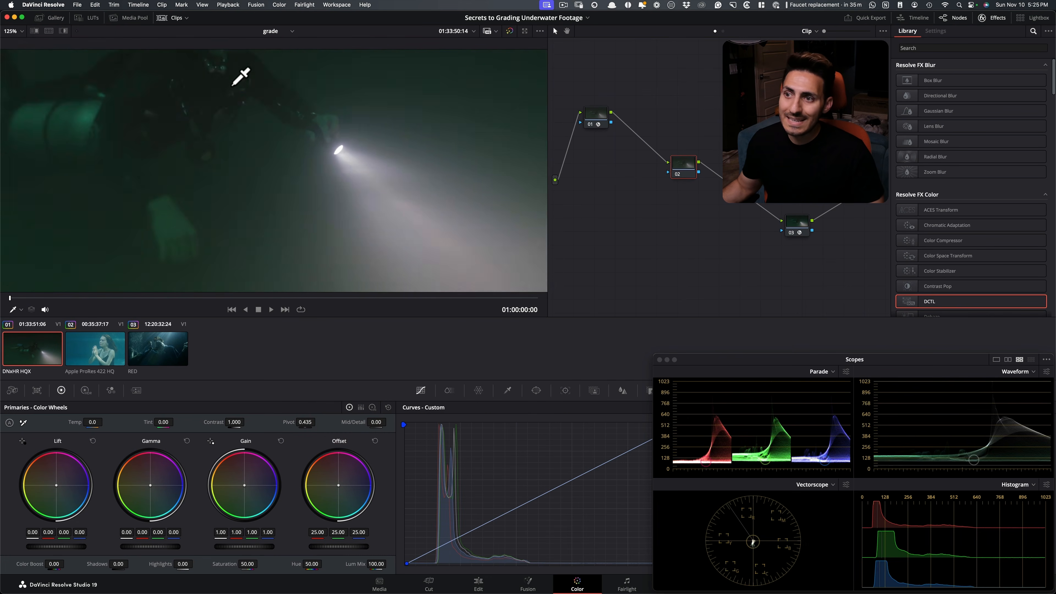
pyautogui.press('super+equal')
pyautogui.press('super+equal')
pyautogui.scroll(-1, 374, 231)
pyautogui.moveTo(356, 218); pyautogui.dragTo(359, 252)
pyautogui.scroll(-1, 353, 253)
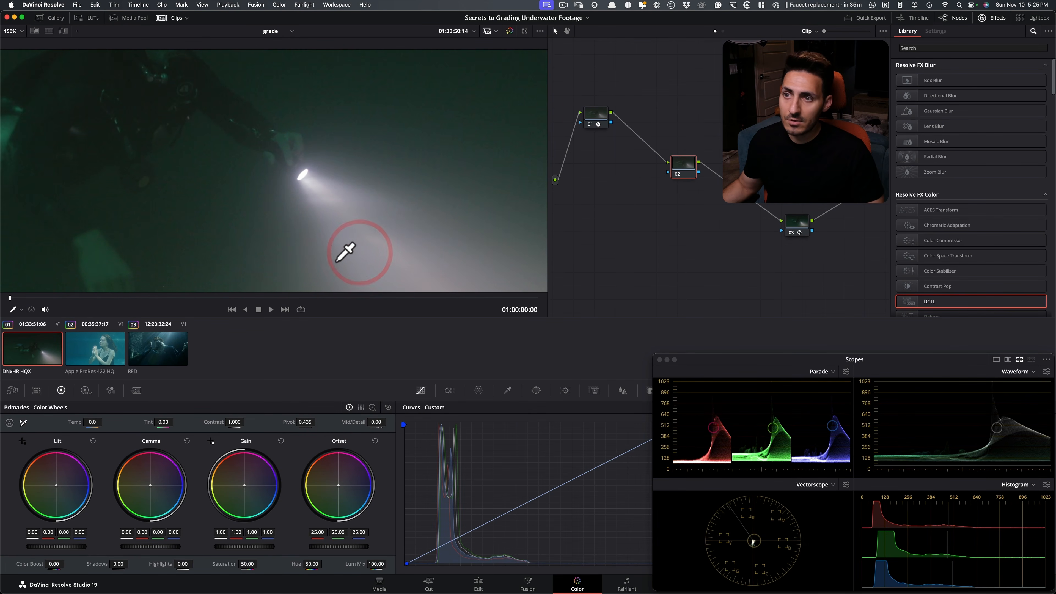
pyautogui.hotkey('shift', 'z')
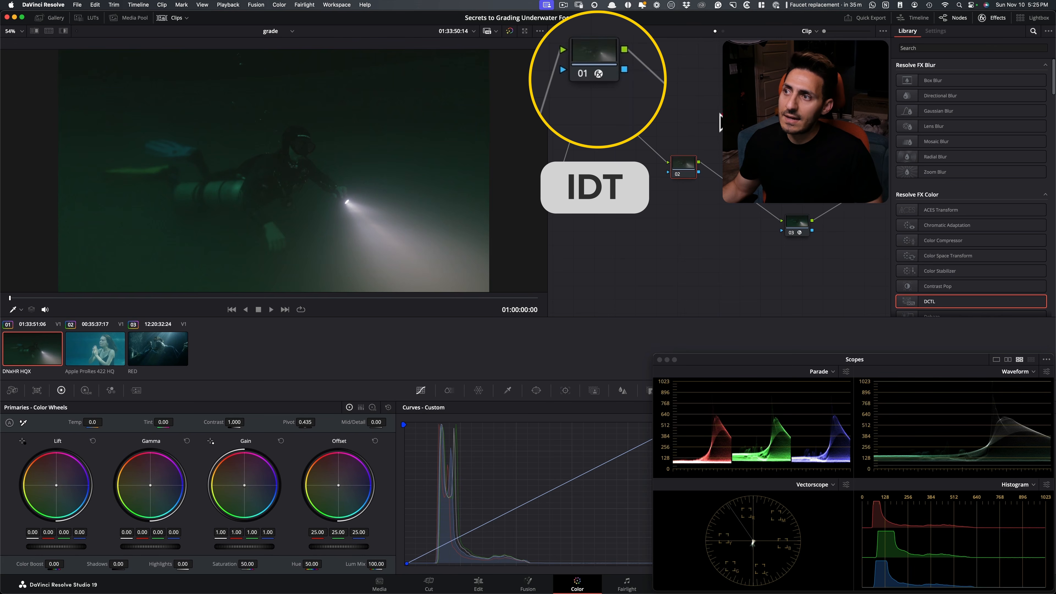
# Check the Color Space Transform settings on the diver clip's nodes 01 and 03, and reselect node 02
pyautogui.click(588, 115)
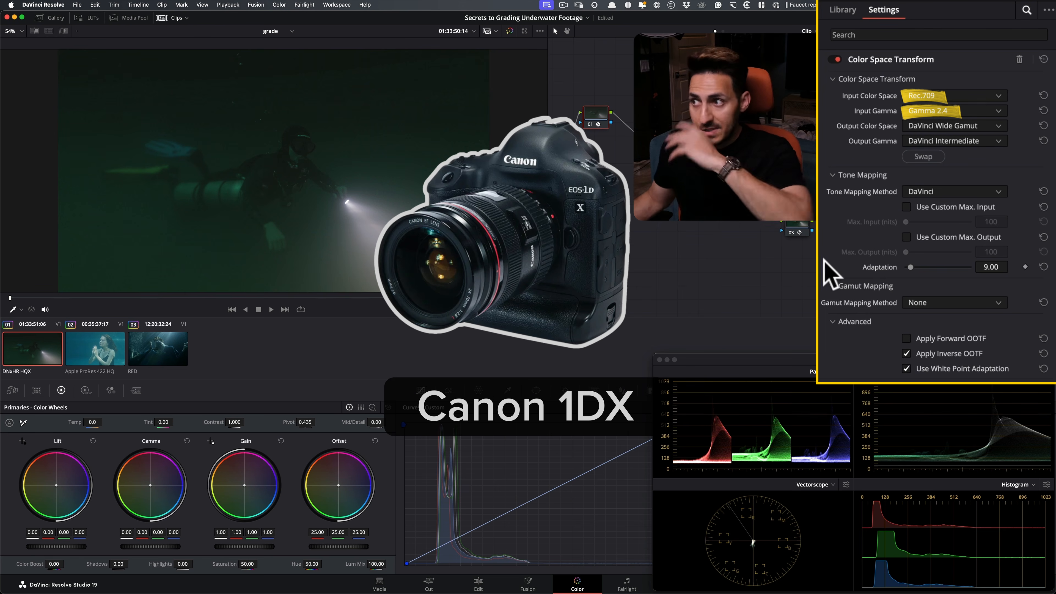
pyautogui.click(797, 225)
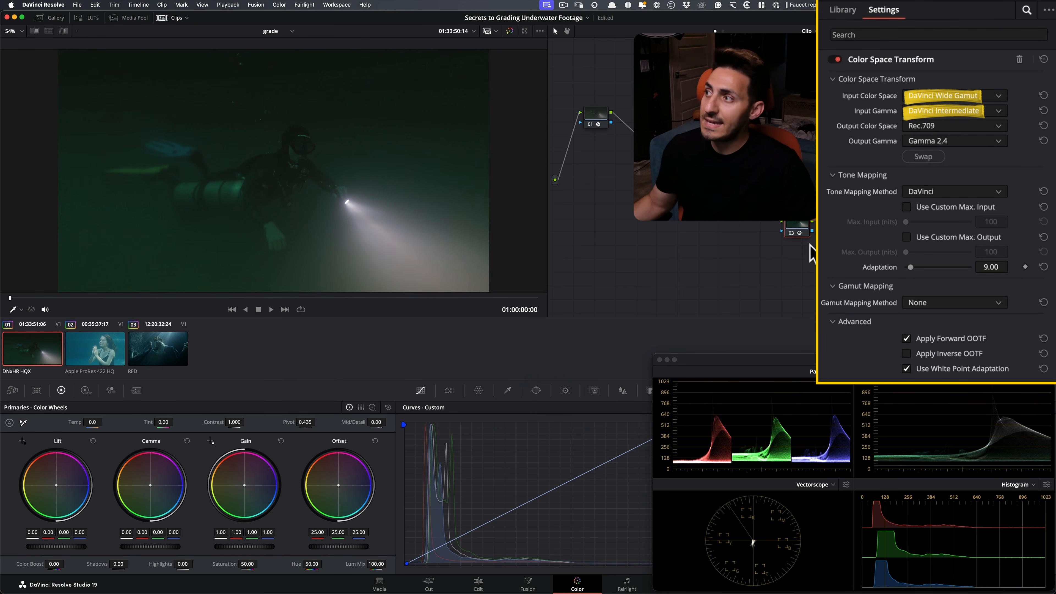
pyautogui.click(684, 168)
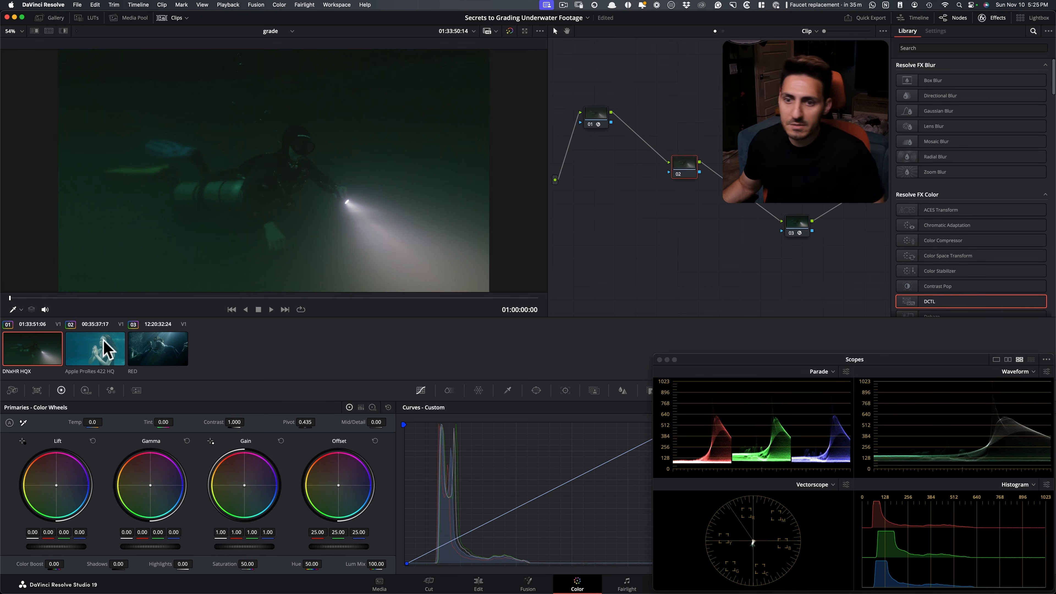
# Open the Apple ProRes 422 HQ clip and inspect the Color Space Transform settings in its node tree
pyautogui.click(92, 343)
pyautogui.click(589, 116)
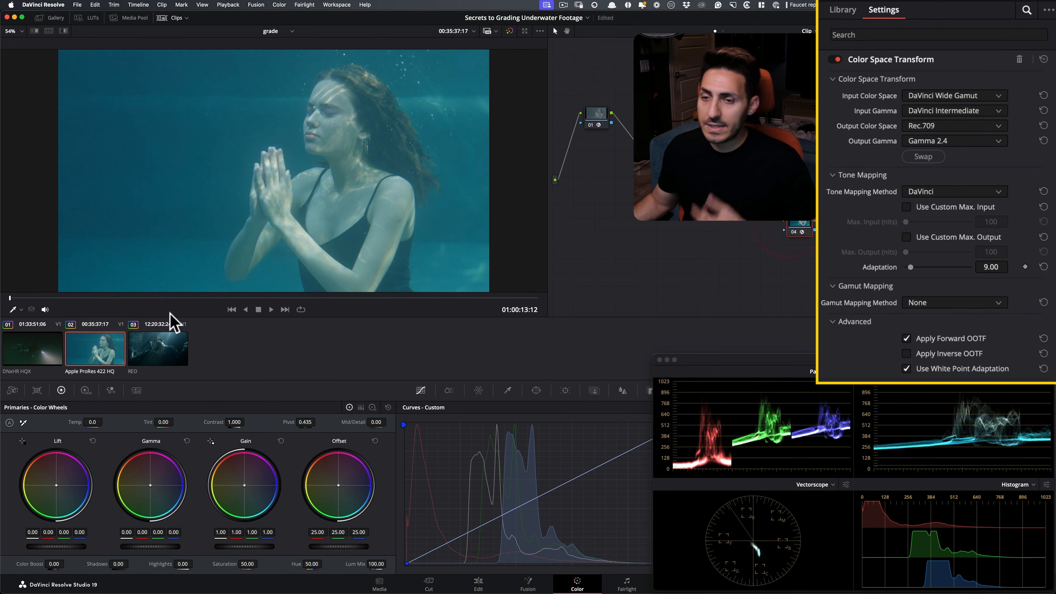
# Open the RED clip and check the Color Space Transform settings on its nodes 01 and 03
pyautogui.click(155, 351)
pyautogui.click(594, 115)
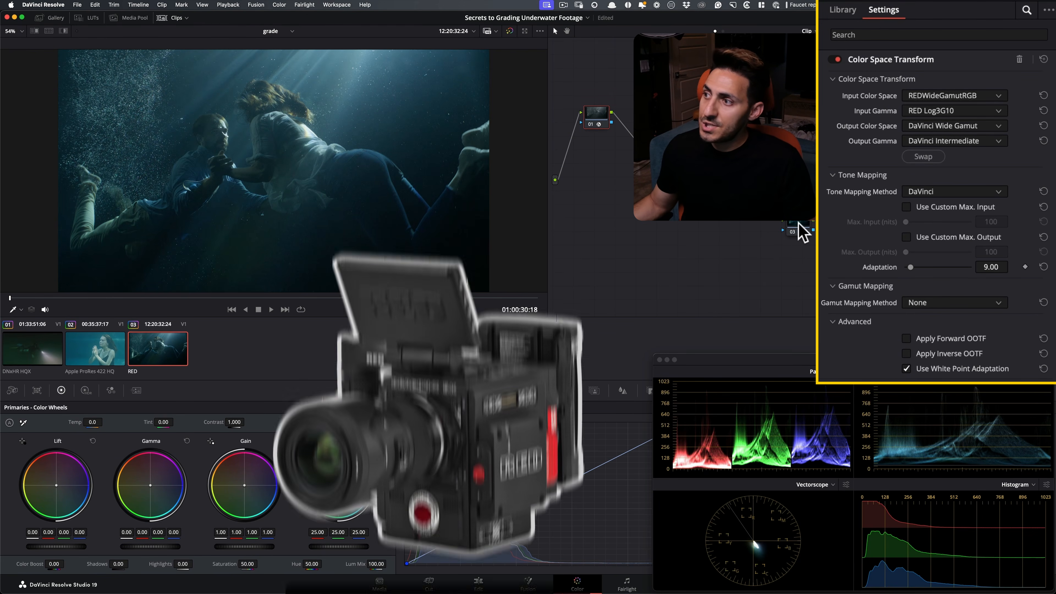
pyautogui.click(798, 230)
pyautogui.hotkey('shift', 'd')
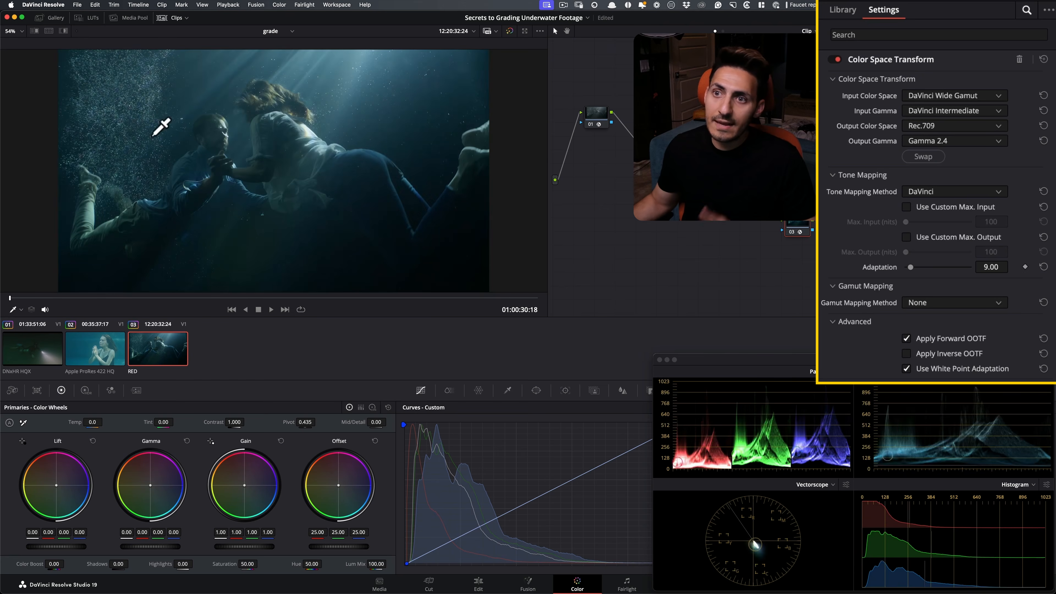
# Revisit the Apple ProRes 422 HQ clip, return to the diver clip at 01:00:05:12, and compare it with the Shang-Chi still in Chrome
pyautogui.click(48, 351)
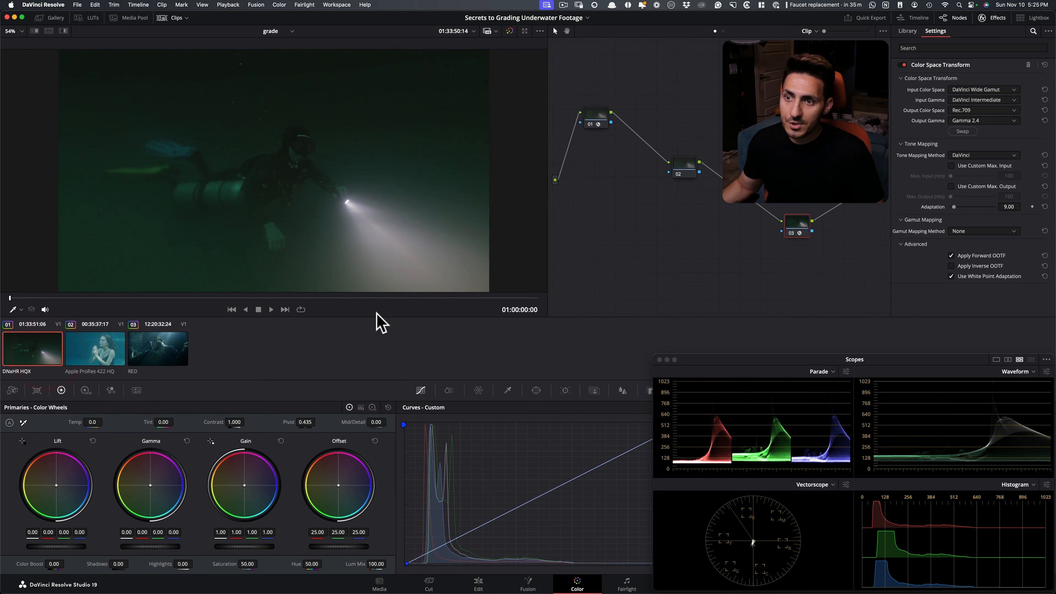
pyautogui.moveTo(103, 303)
pyautogui.mouseDown()
pyautogui.moveTo(200, 311)
pyautogui.moveTo(108, 323)
pyautogui.mouseUp()
pyautogui.click(86, 364)
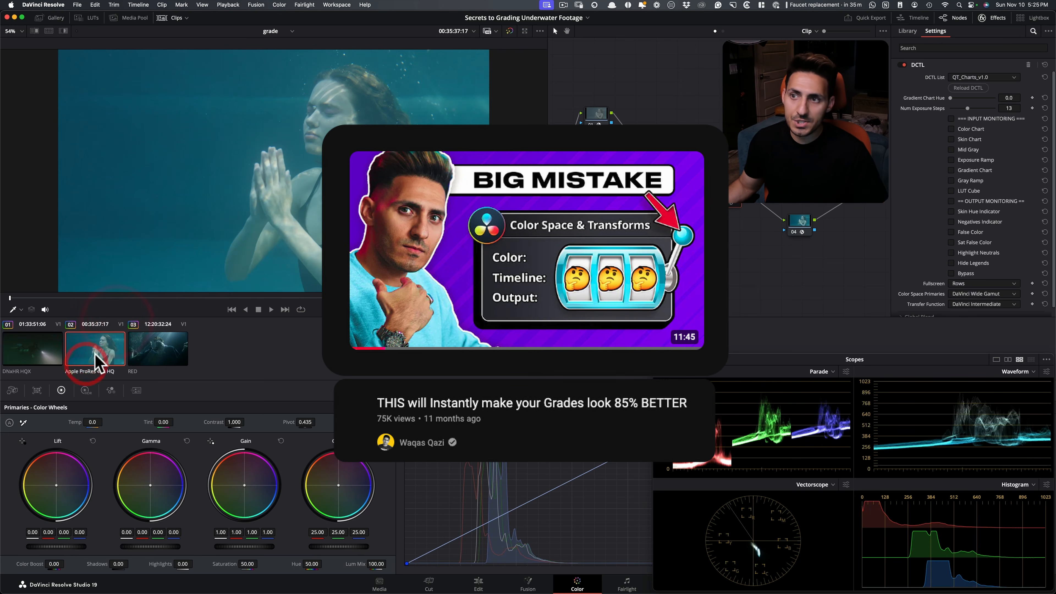
pyautogui.click(35, 352)
pyautogui.moveTo(141, 300); pyautogui.dragTo(226, 304)
pyautogui.press('super+Tab')
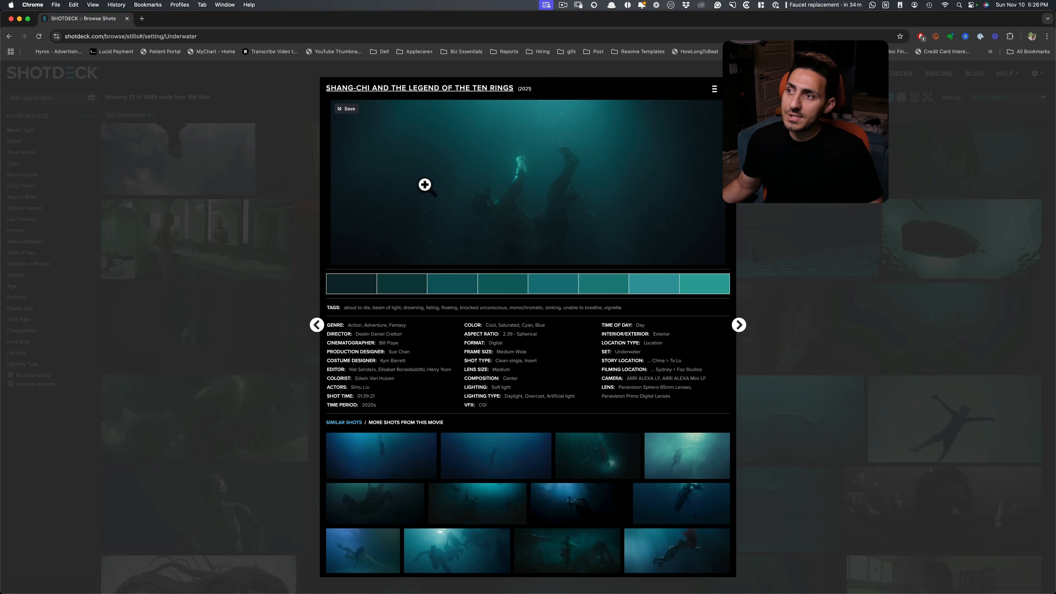
pyautogui.press('super+Tab')
# Select node 02 on the diver clip and examine the flashlight beam up close in the viewer
pyautogui.click(686, 162)
pyautogui.scroll(5, 449, 276)
pyautogui.moveTo(453, 250); pyautogui.dragTo(308, 89)
pyautogui.moveTo(461, 208); pyautogui.dragTo(383, 253)
pyautogui.scroll(-2, 487, 258)
pyautogui.scroll(-2, 454, 269)
pyautogui.moveTo(484, 265); pyautogui.dragTo(433, 280)
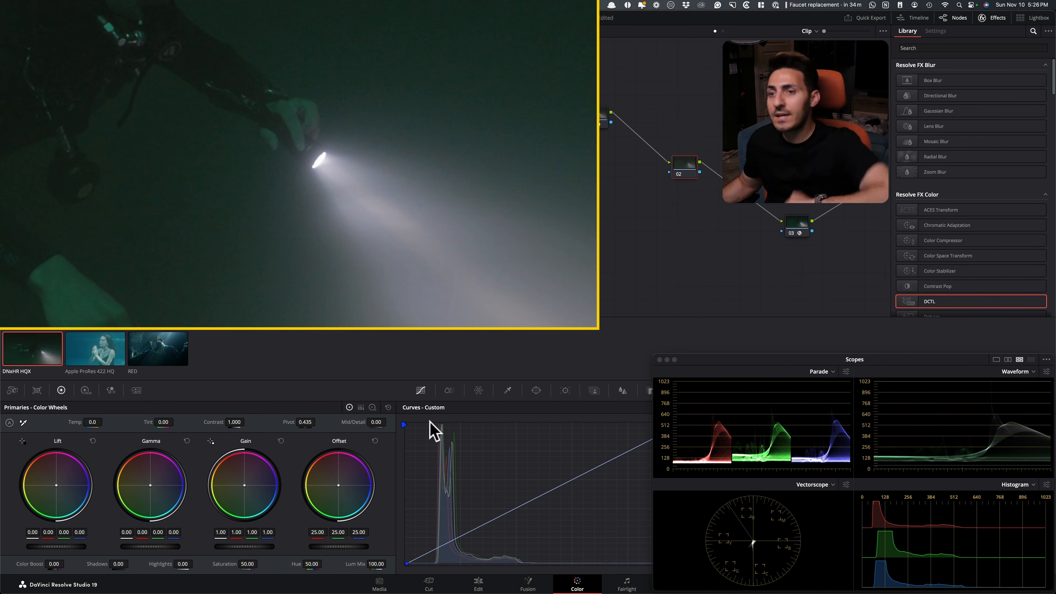
# Try primaries on node 02: gain red 1.08 and blue 0.80, gamma red -0.02 and blue 0.03, lift red -0.01 and blue 0.01
pyautogui.moveTo(232, 485)
pyautogui.mouseDown()
pyautogui.moveTo(226, 493)
pyautogui.moveTo(221, 476)
pyautogui.moveTo(210, 484)
pyautogui.mouseUp()
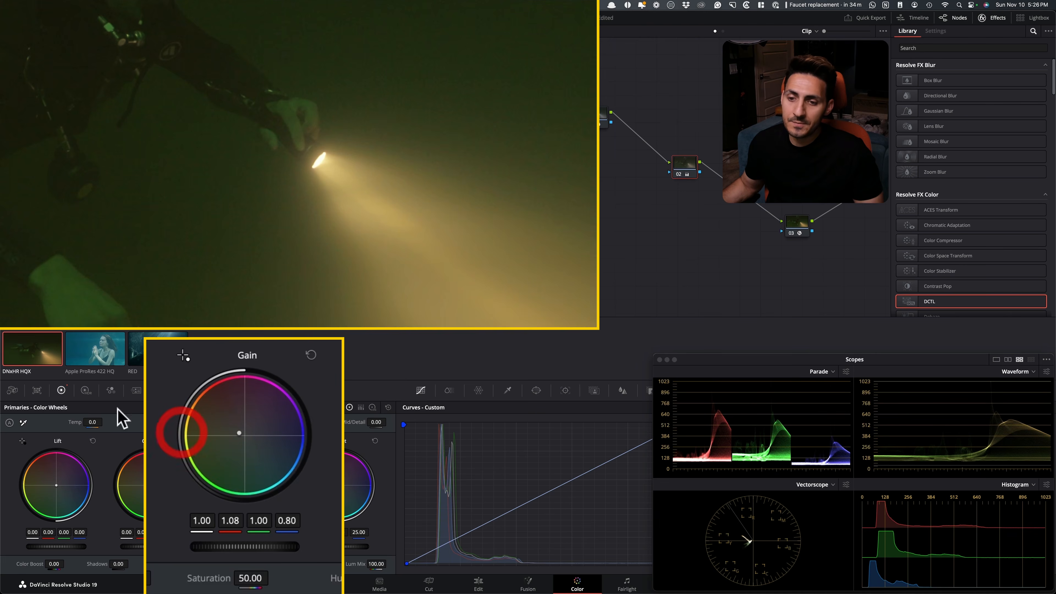
pyautogui.moveTo(160, 448); pyautogui.dragTo(165, 453)
pyautogui.moveTo(86, 436); pyautogui.dragTo(87, 437)
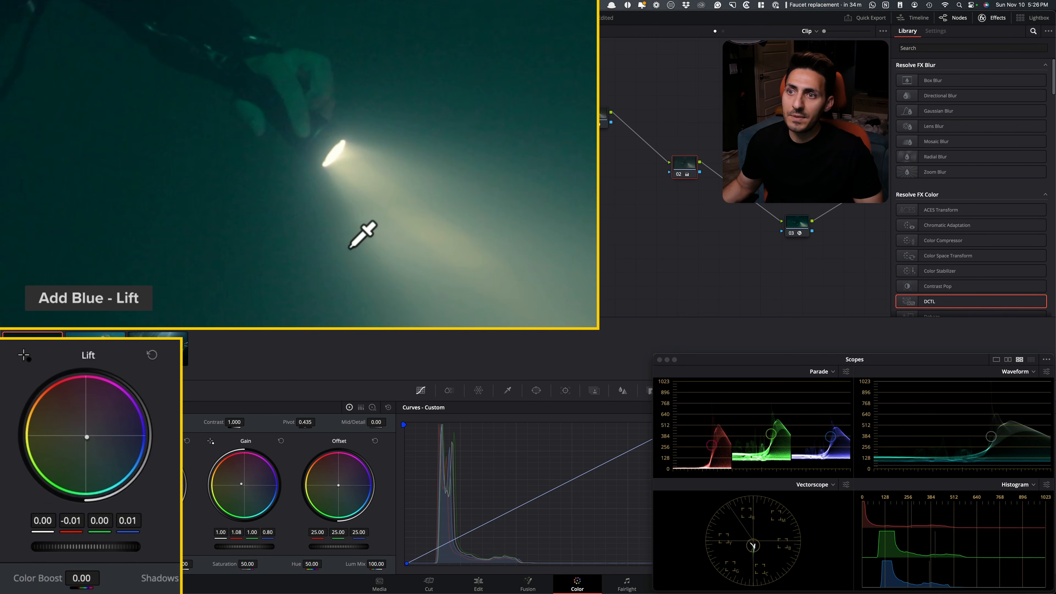
# Compare the flashlight beam with node 02 off and on, and restore the fitted full-frame view
pyautogui.press('super+d')
pyautogui.press('super+d')
pyautogui.press('super+d')
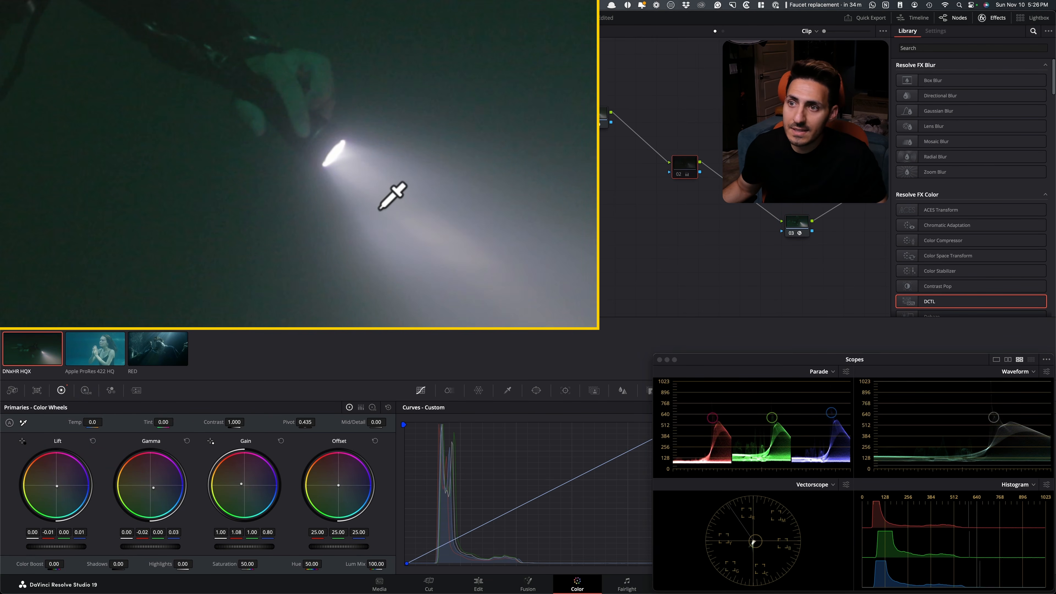
pyautogui.press('super+d')
pyautogui.press('super+d')
pyautogui.press('super+d')
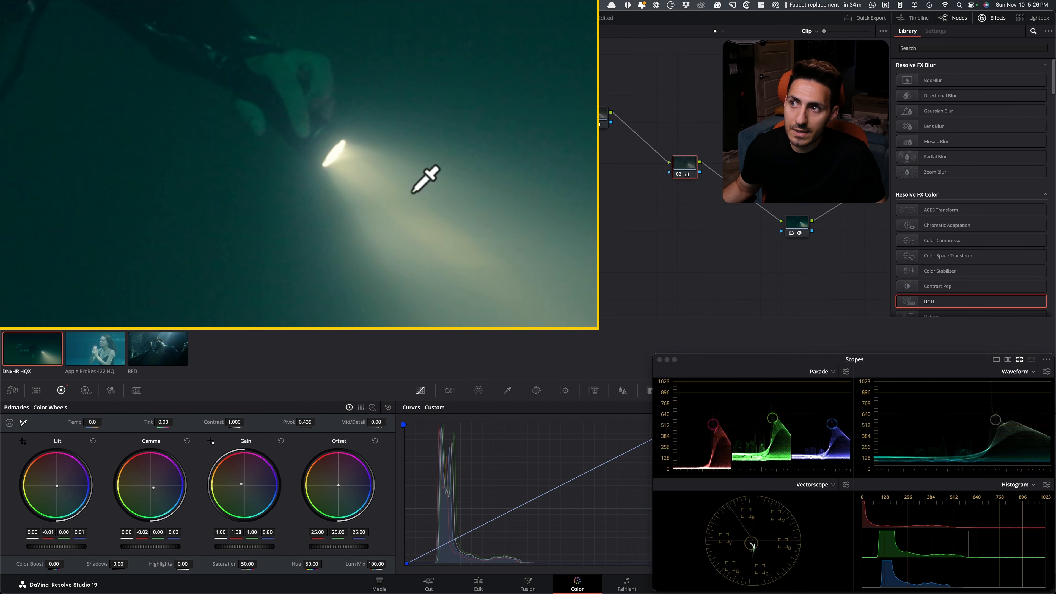
pyautogui.hotkey('shift', 'z')
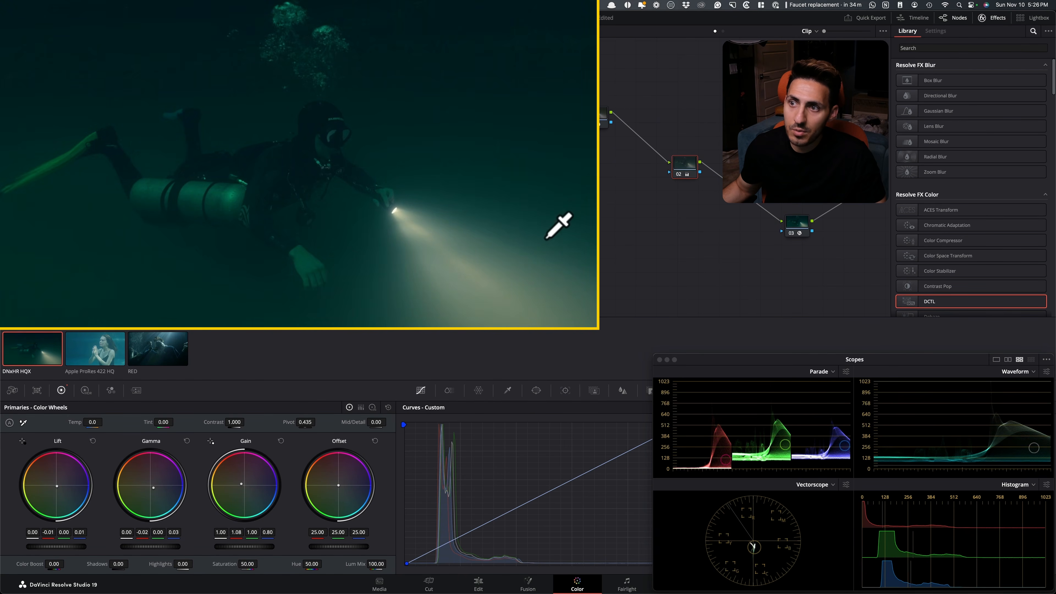
# Examine the beam's falloff into the dark water up close with node 02 off and on, finishing at the full frame
pyautogui.scroll(5, 490, 201)
pyautogui.moveTo(499, 209); pyautogui.dragTo(73, 198)
pyautogui.moveTo(370, 249)
pyautogui.mouseDown()
pyautogui.moveTo(366, 128)
pyautogui.moveTo(279, 214)
pyautogui.mouseUp()
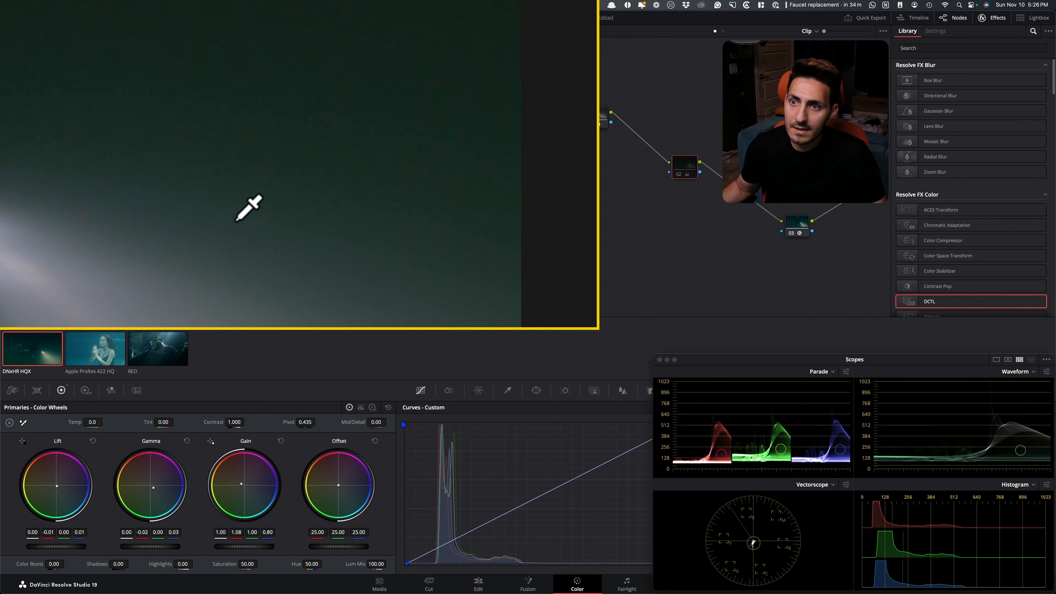
pyautogui.moveTo(288, 208); pyautogui.dragTo(360, 156)
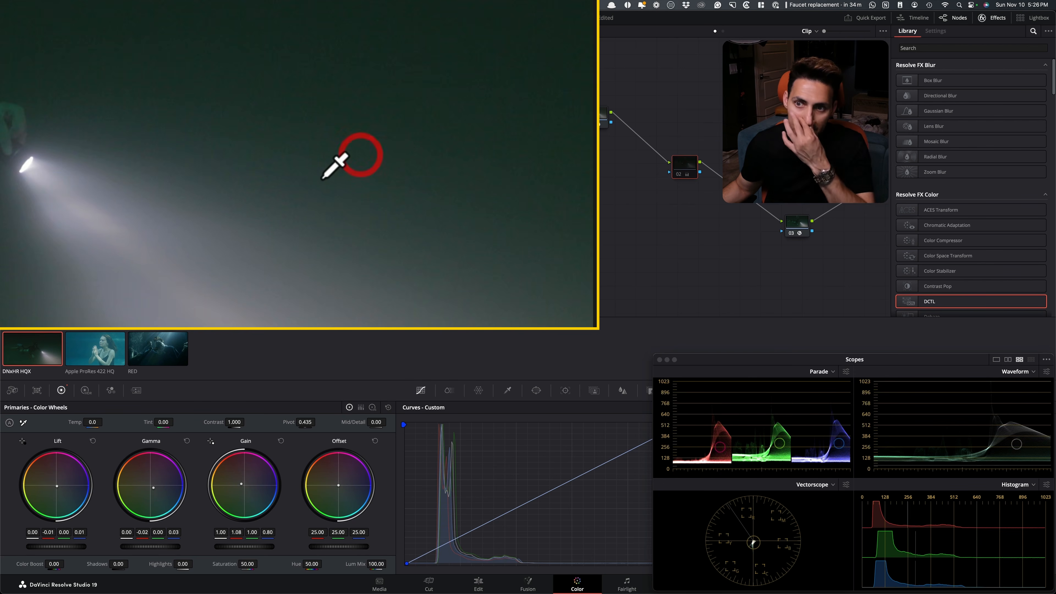
pyautogui.press('super+d')
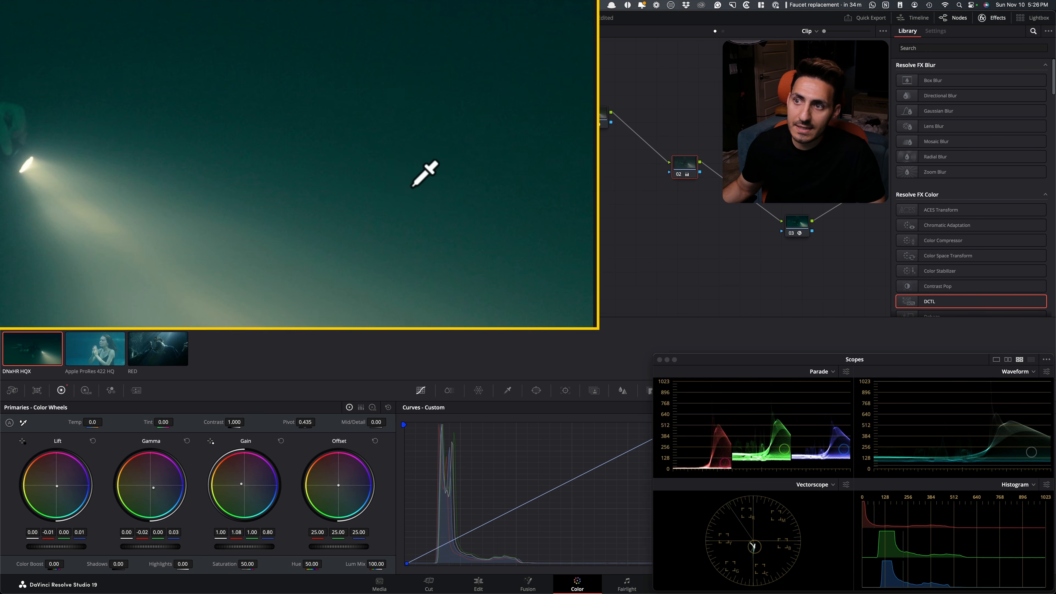
pyautogui.scroll(3, 463, 192)
pyautogui.click(428, 192)
pyautogui.hotkey('shift', 'z')
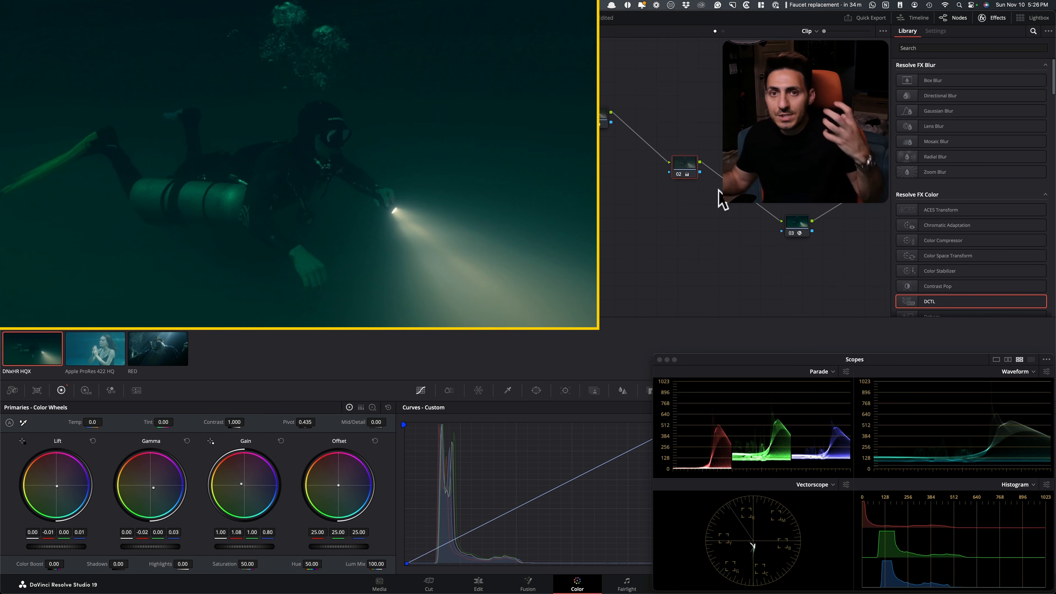
# Reset the grade on node 02 of the diver clip
pyautogui.rightClick(681, 161)
pyautogui.click(723, 166)
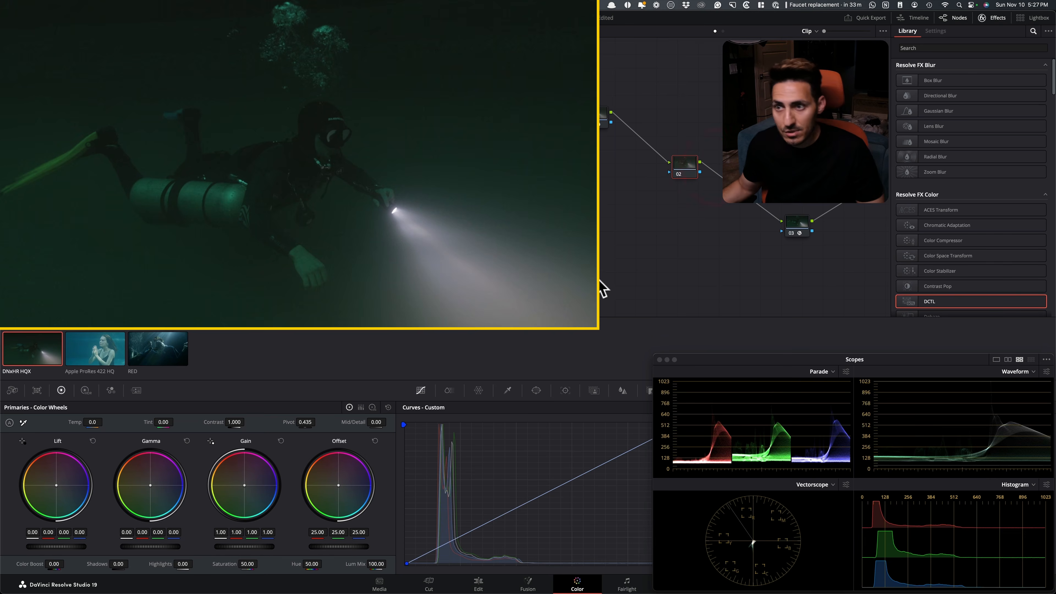
pyautogui.press('super+Tab')
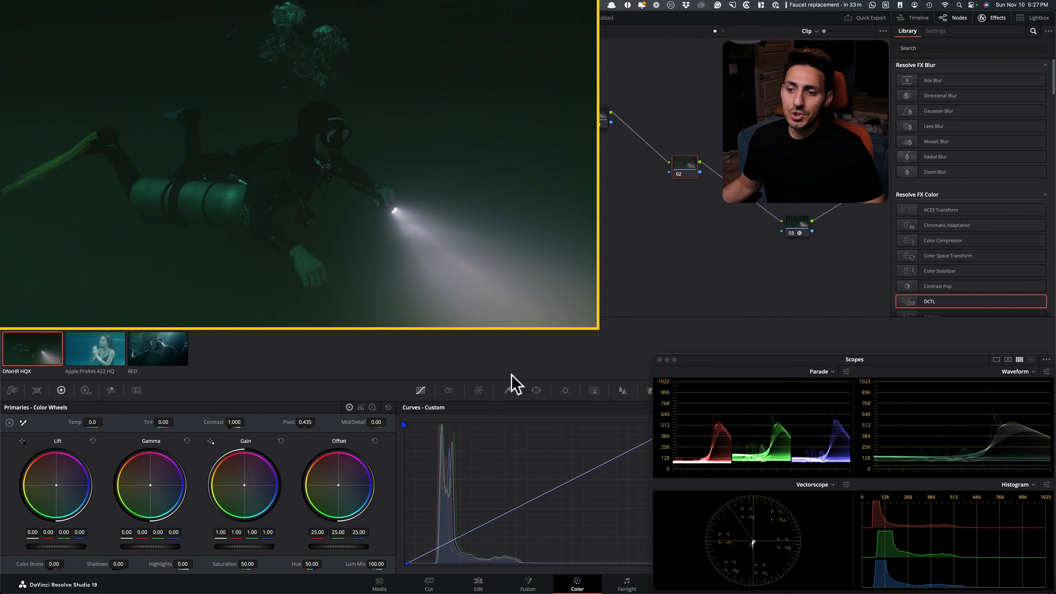
# Push the HDR Global wheel slightly toward blue-cyan on node 02, to X 0.02 and Y -0.01
pyautogui.click(83, 390)
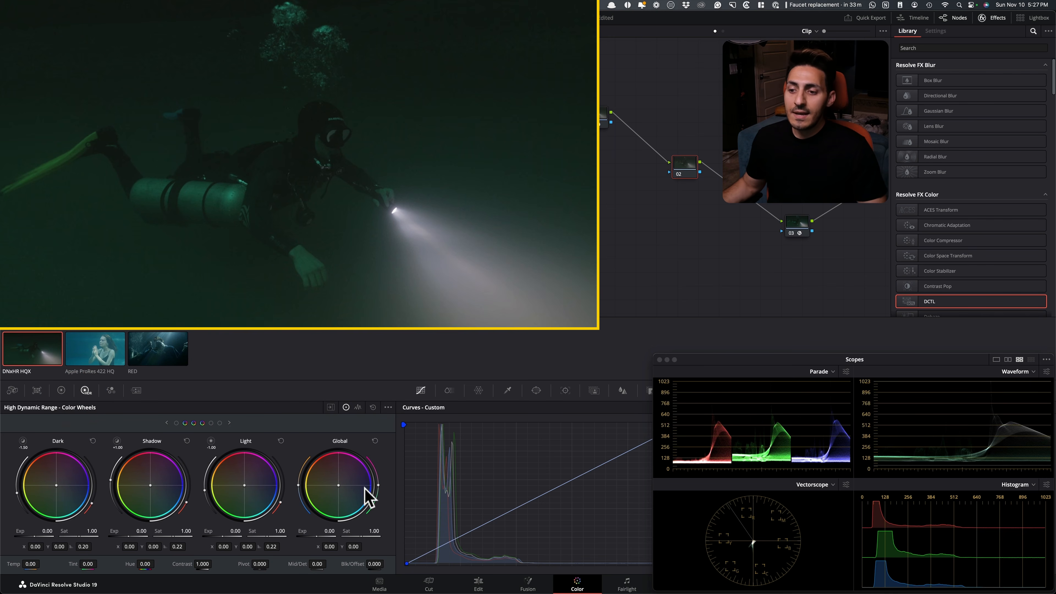
pyautogui.click(82, 389)
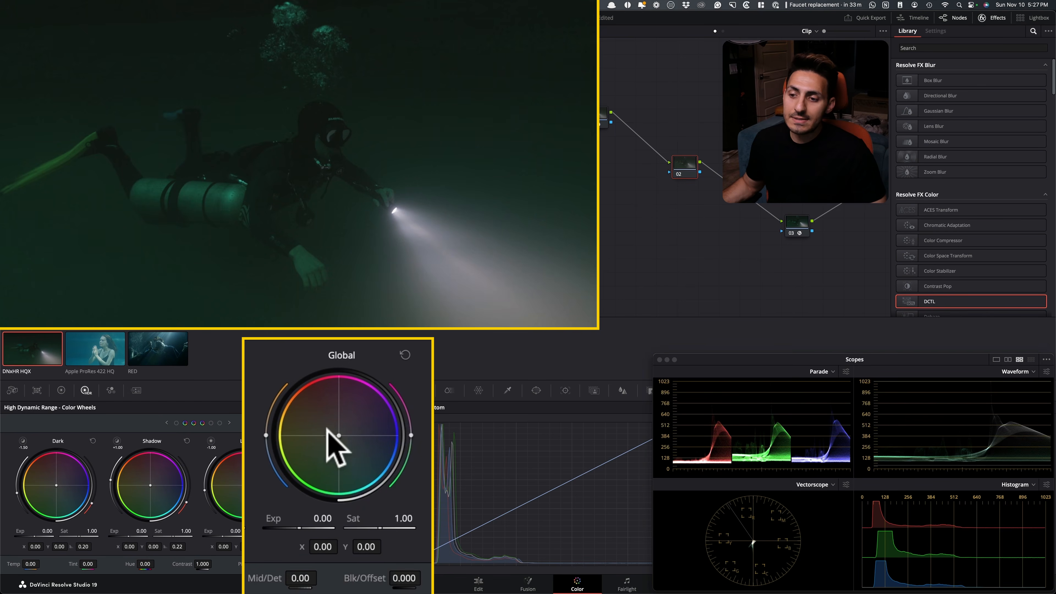
pyautogui.moveTo(339, 436); pyautogui.dragTo(341, 437)
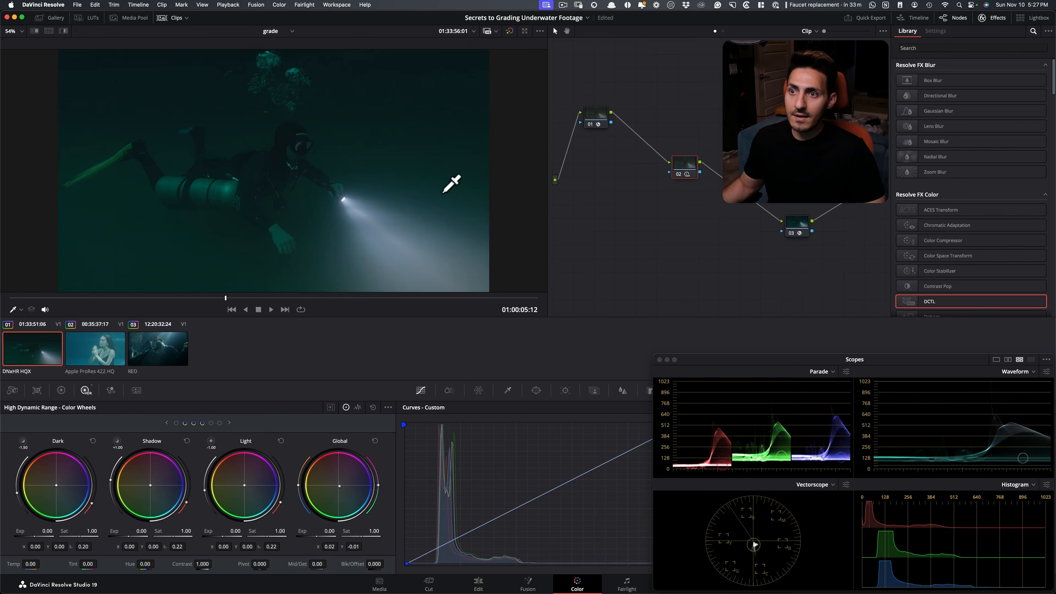
pyautogui.press('super+Tab')
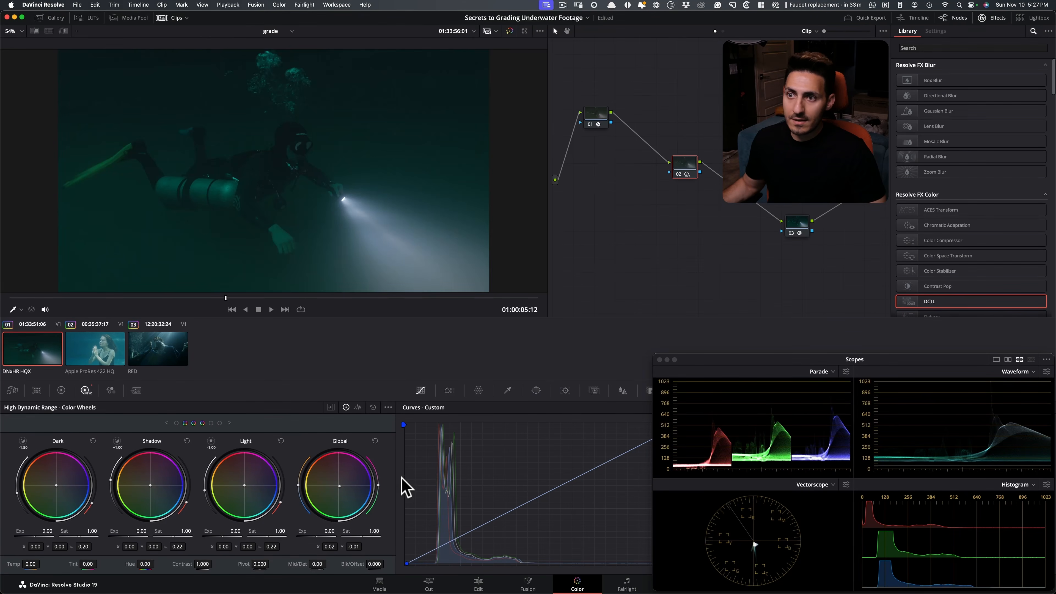
# In ColorSlice, set the cyan saturation to 0.70 and cyan hue to -0.132, moving the scopes window aside and back
pyautogui.click(449, 390)
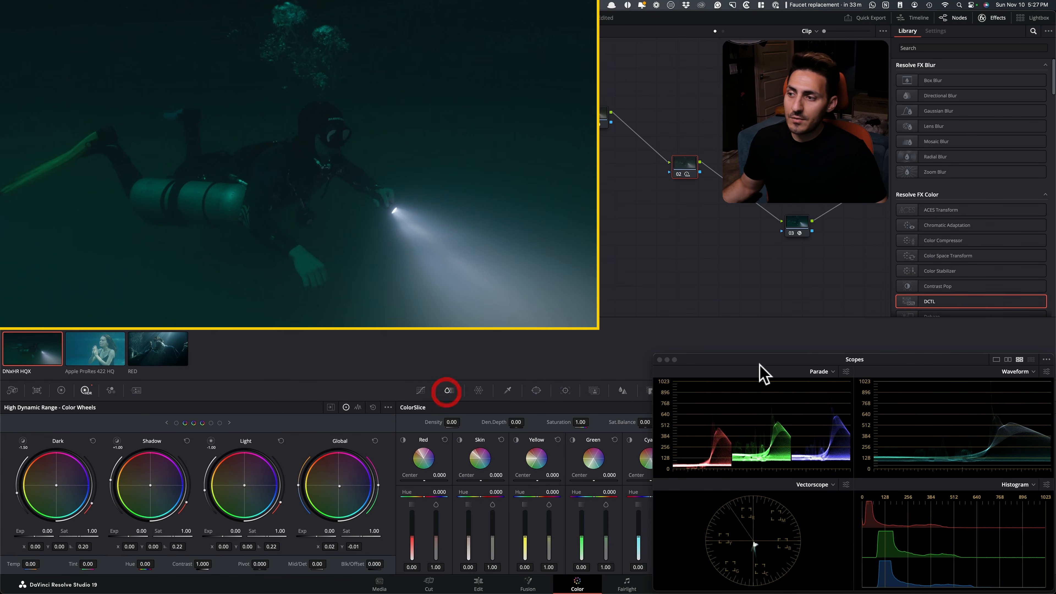
pyautogui.moveTo(711, 361); pyautogui.dragTo(708, 118)
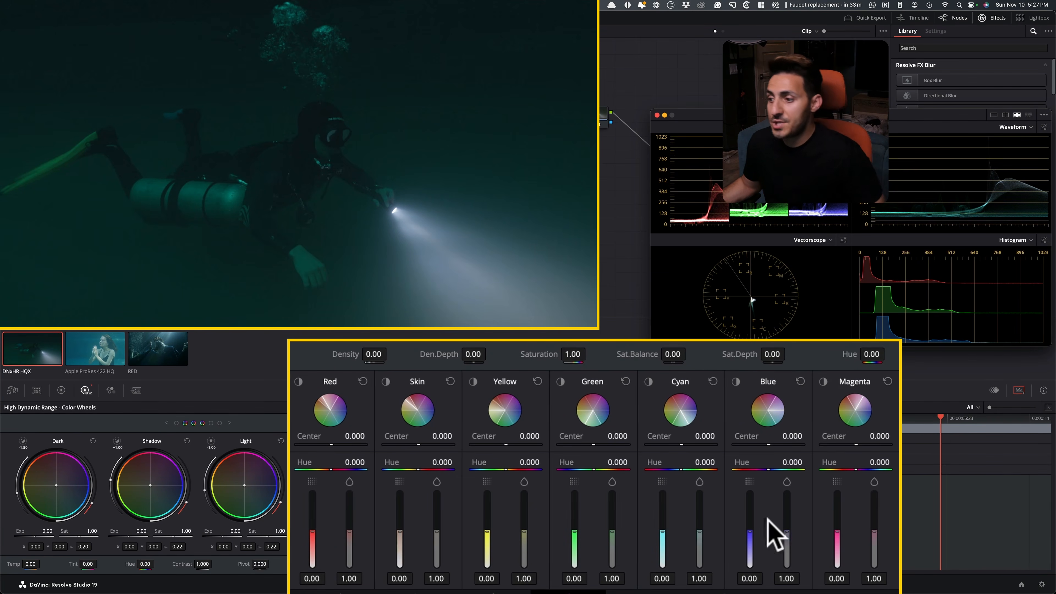
pyautogui.moveTo(699, 532)
pyautogui.mouseDown()
pyautogui.moveTo(700, 559)
pyautogui.moveTo(699, 510)
pyautogui.moveTo(700, 543)
pyautogui.mouseUp()
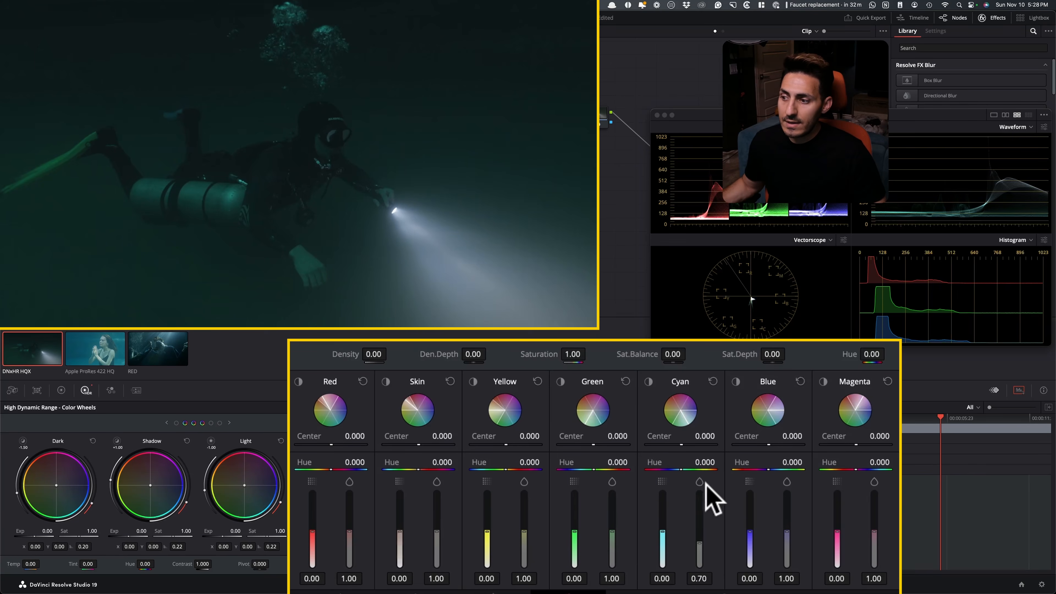
pyautogui.moveTo(682, 467); pyautogui.dragTo(673, 469)
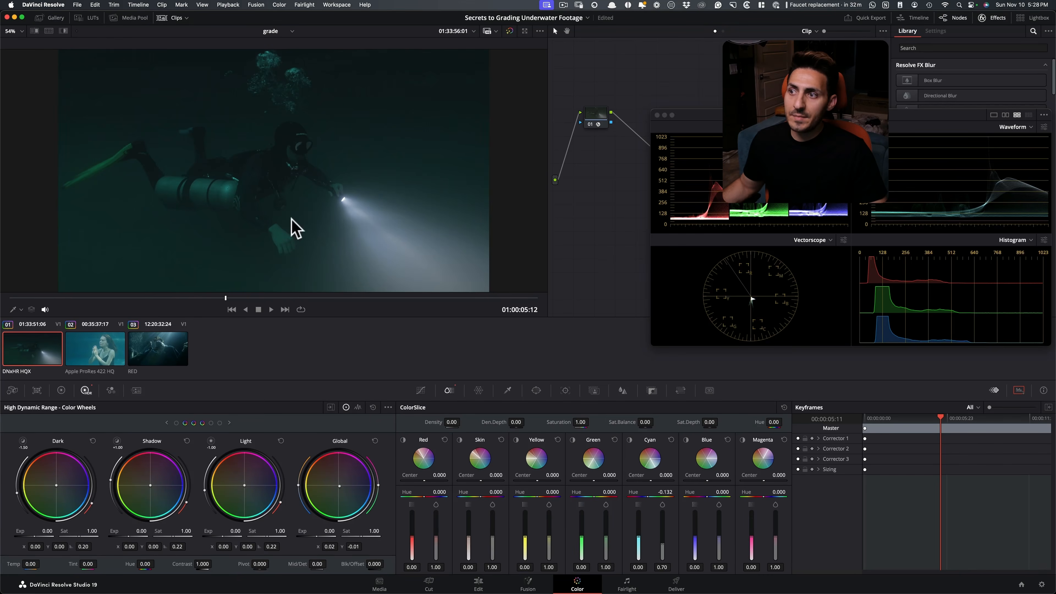
pyautogui.moveTo(726, 113); pyautogui.dragTo(735, 359)
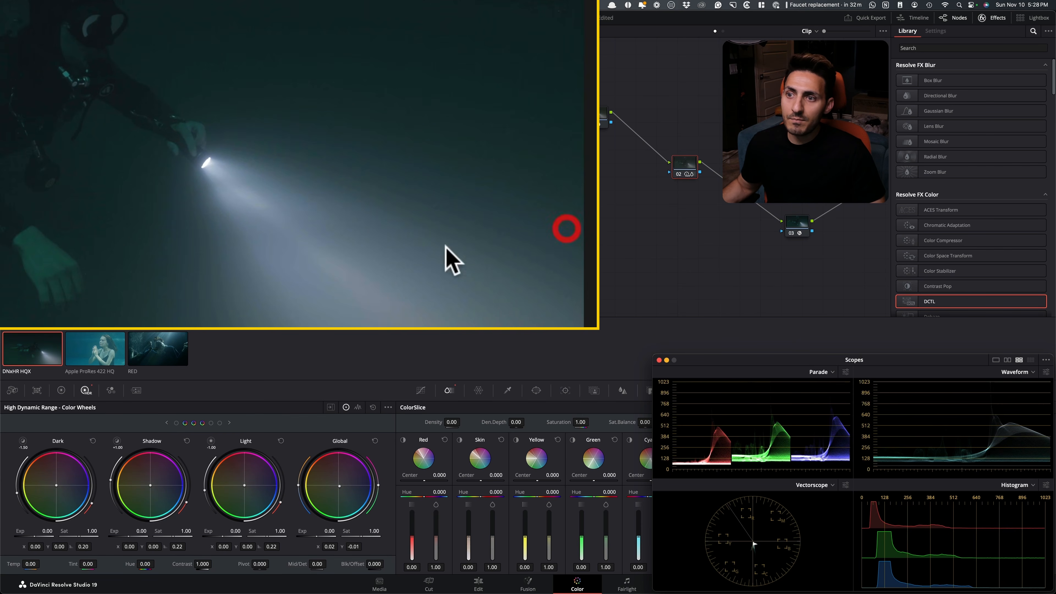
# Compare the diver and flashlight beam with node 02 off and on up close, and return to the full frame
pyautogui.press('super+d')
pyautogui.press('super+d')
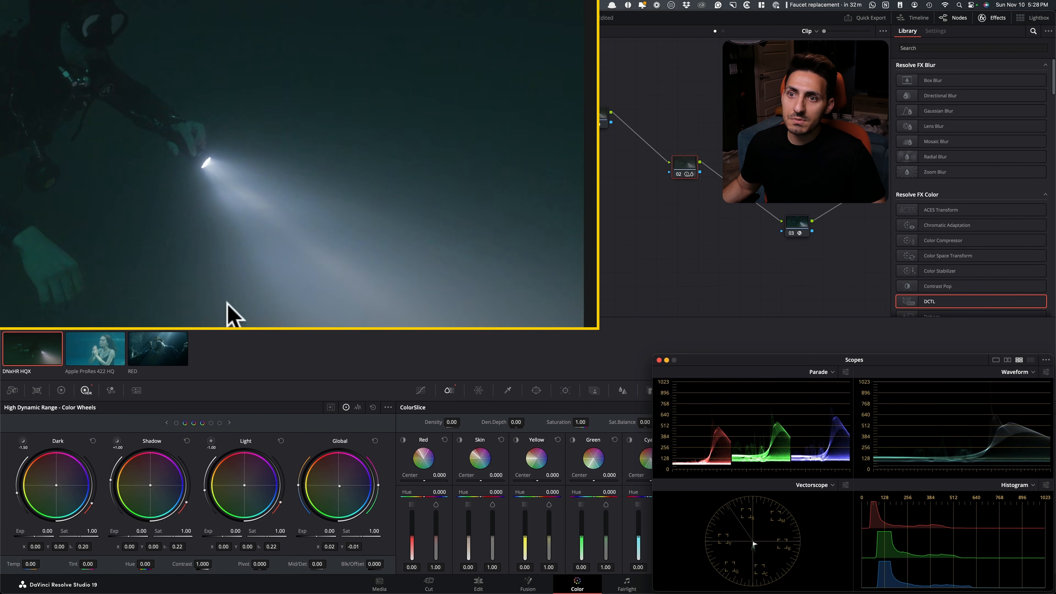
pyautogui.moveTo(300, 246); pyautogui.dragTo(542, 282)
pyautogui.press('super+d')
pyautogui.press('super+d')
pyautogui.moveTo(469, 246); pyautogui.dragTo(193, 224)
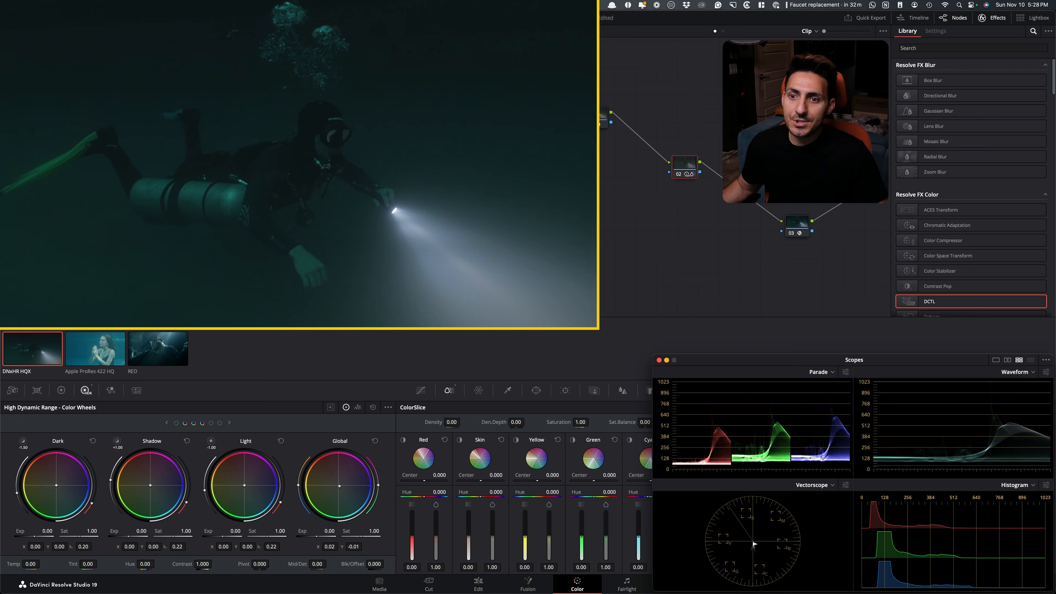
pyautogui.click(450, 325)
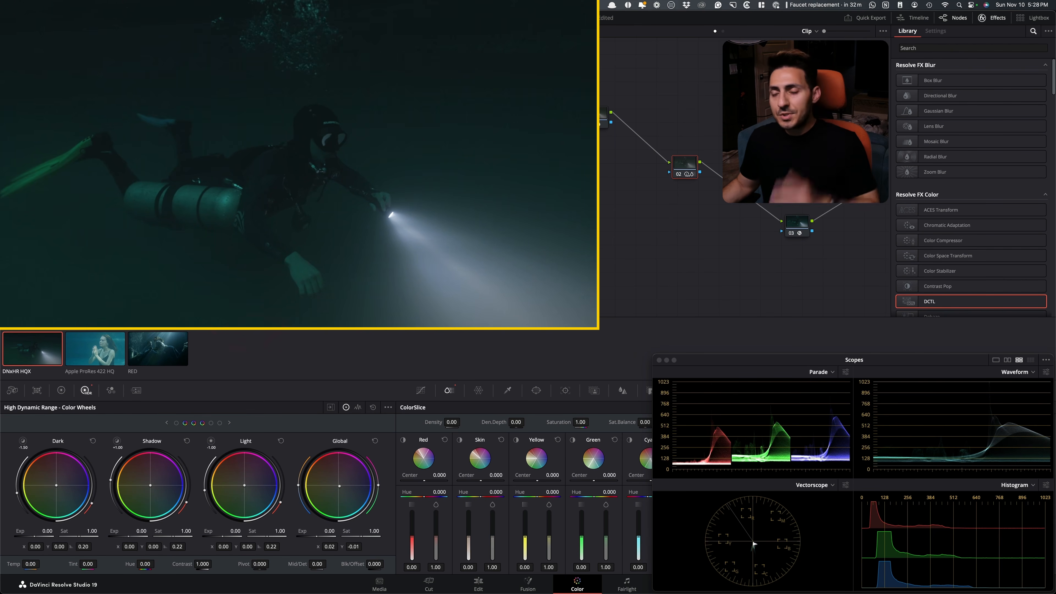
# Switch to Chrome, close the Shang-Chi still, browse ShotDeck's underwater shots, and view the Head (1968) still before closing it
pyautogui.press('super+Tab')
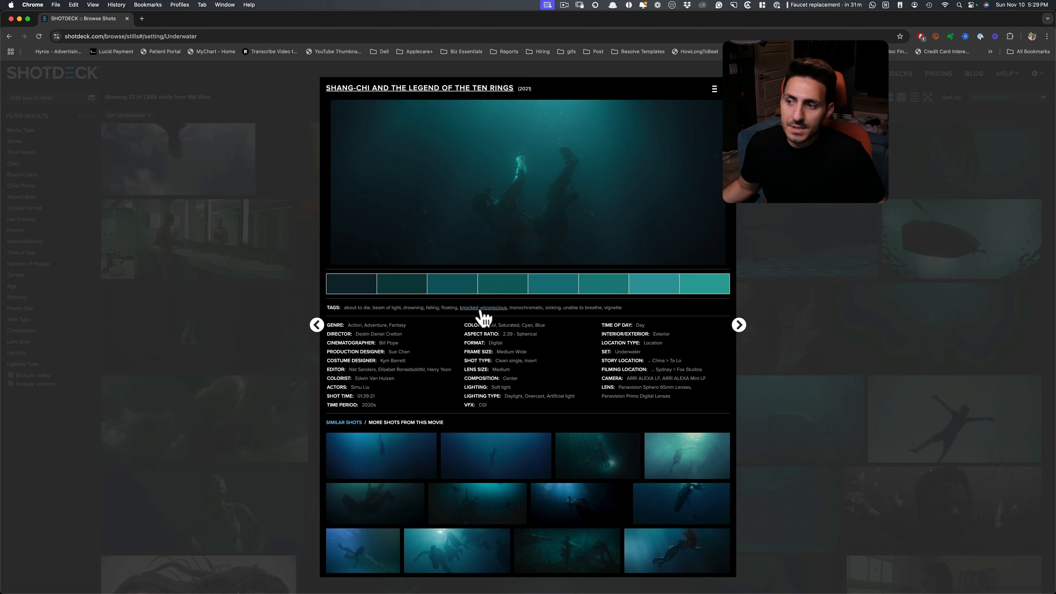
pyautogui.click(743, 309)
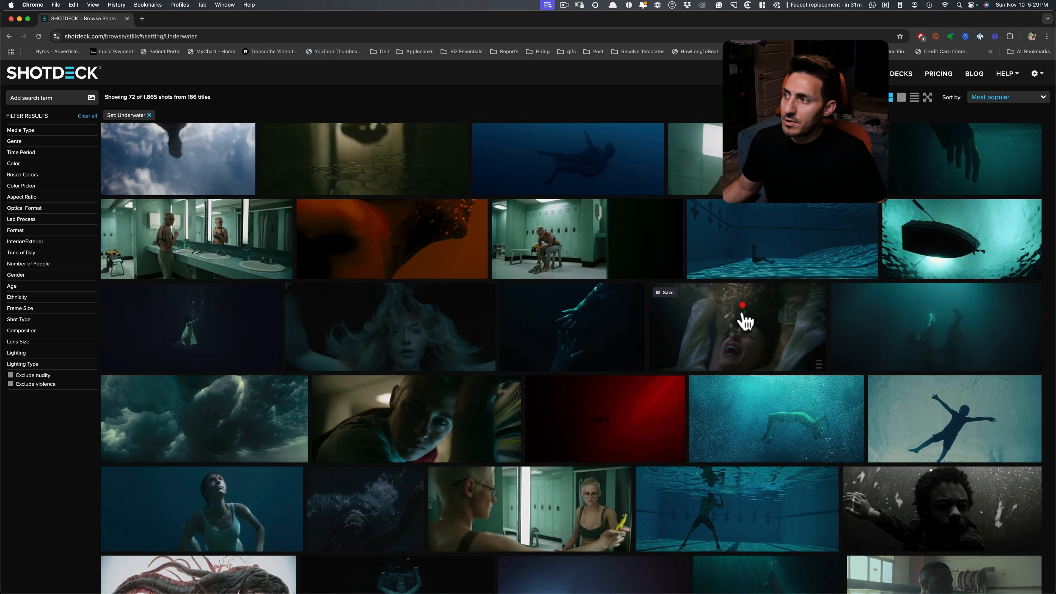
pyautogui.click(761, 526)
pyautogui.click(769, 262)
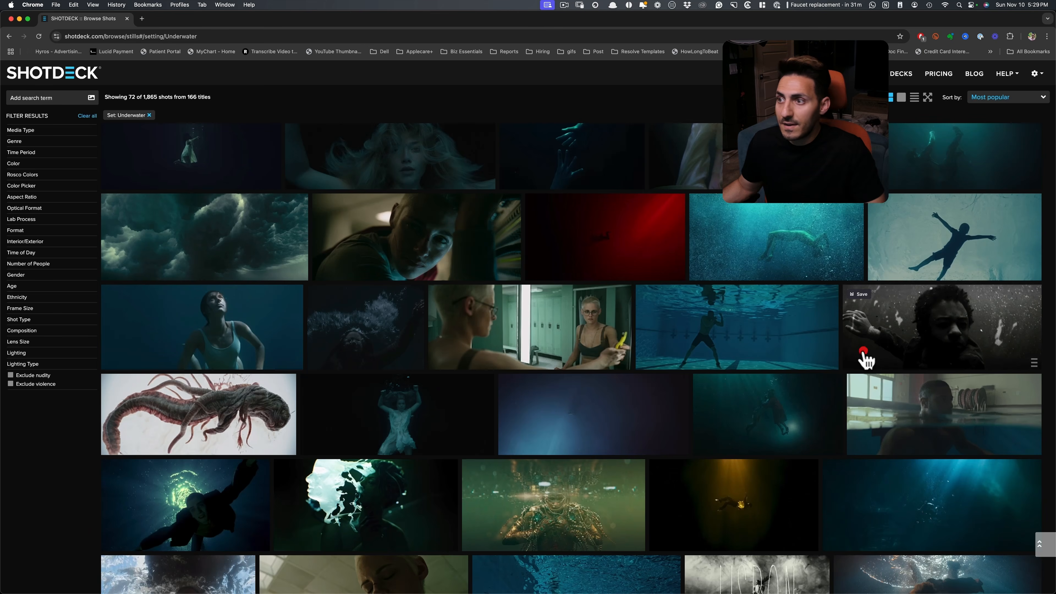
pyautogui.scroll(-5, 680, 409)
pyautogui.scroll(-3, 702, 451)
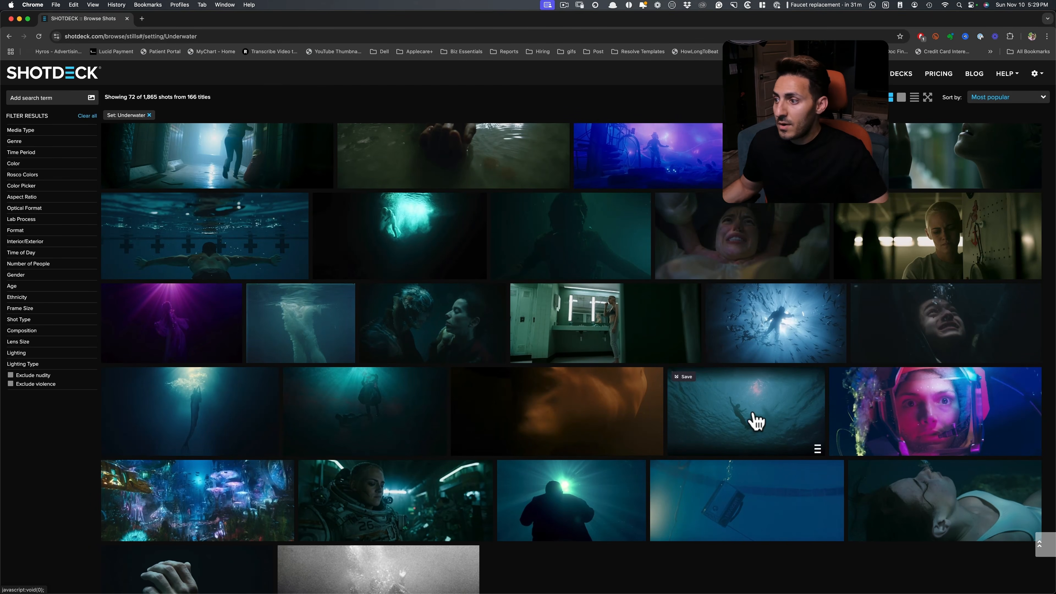
pyautogui.click(765, 421)
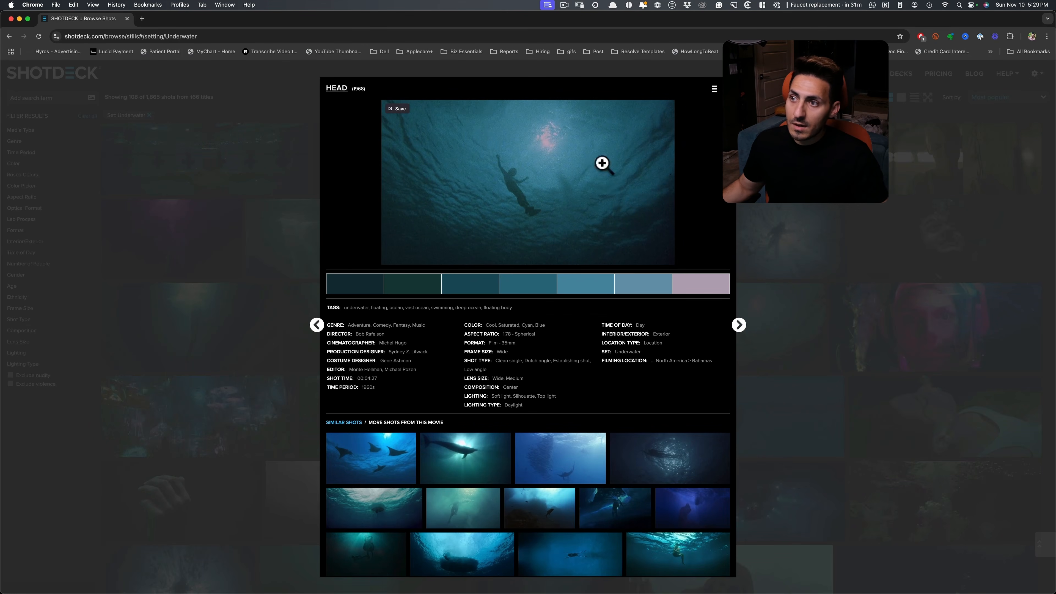
pyautogui.click(840, 339)
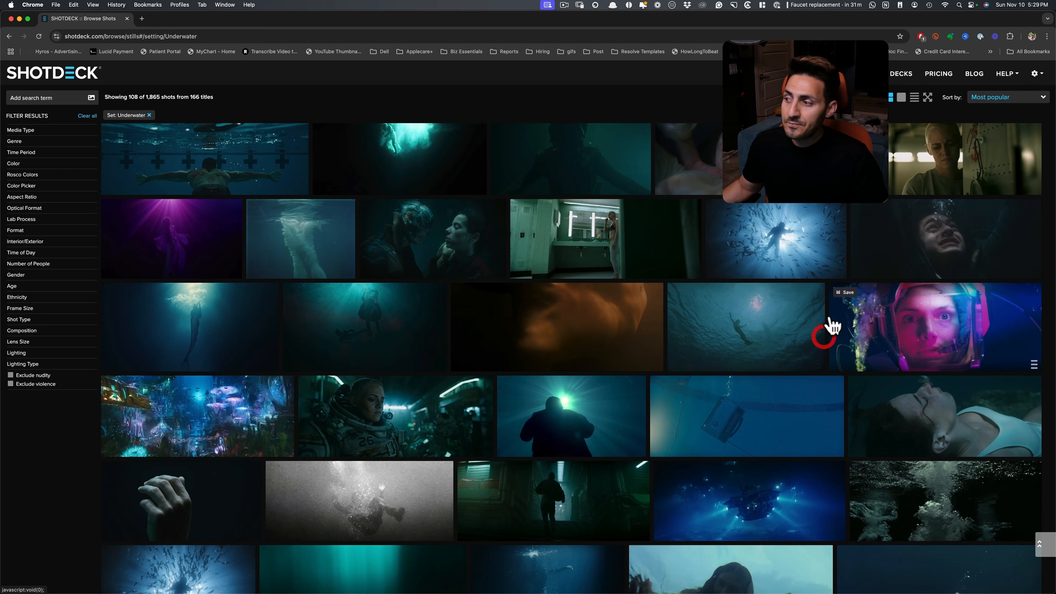
# Browse ShotDeck's underwater shots, view the Mary Magdalene (2018) still, and switch to DaVinci Resolve to compare it with the diver grade
pyautogui.scroll(-10, 790, 340)
pyautogui.scroll(5, 773, 375)
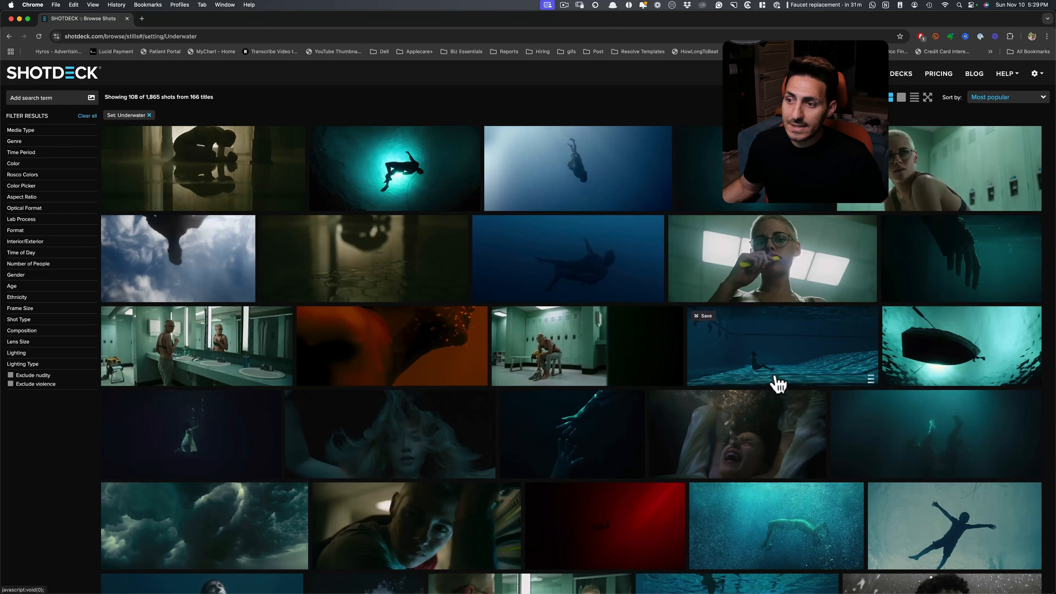
pyautogui.scroll(-4, 634, 347)
pyautogui.scroll(4, 637, 338)
pyautogui.press('super+Tab')
pyautogui.press('super+Tab')
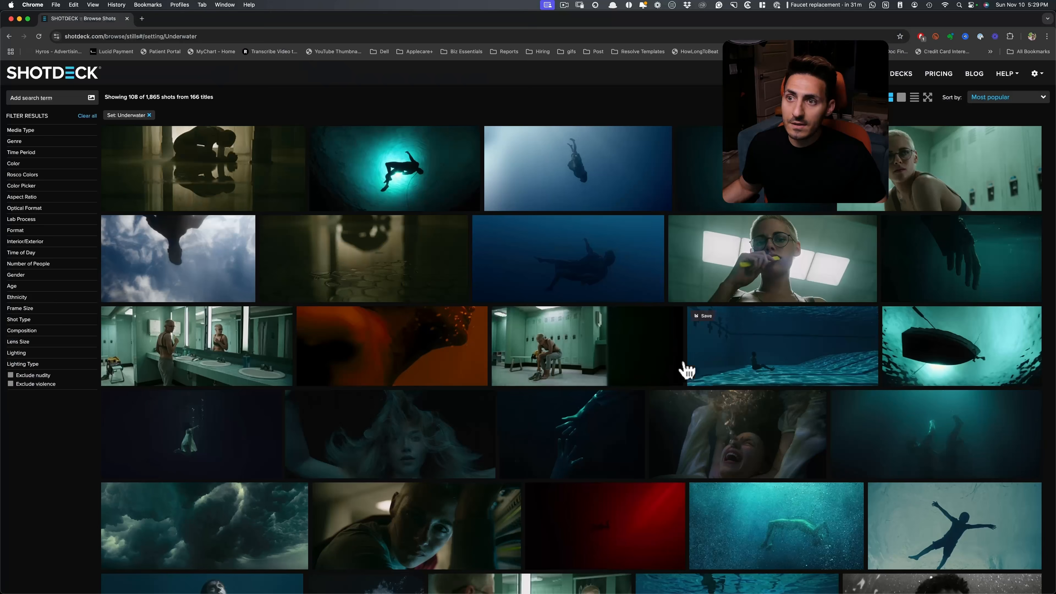
pyautogui.click(595, 263)
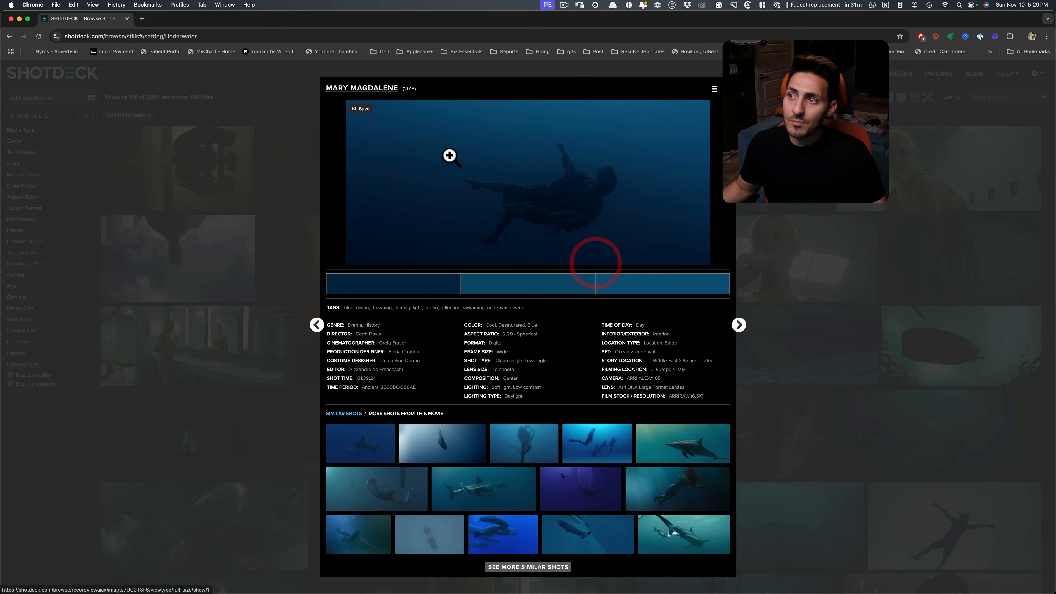
pyautogui.press('super+Tab')
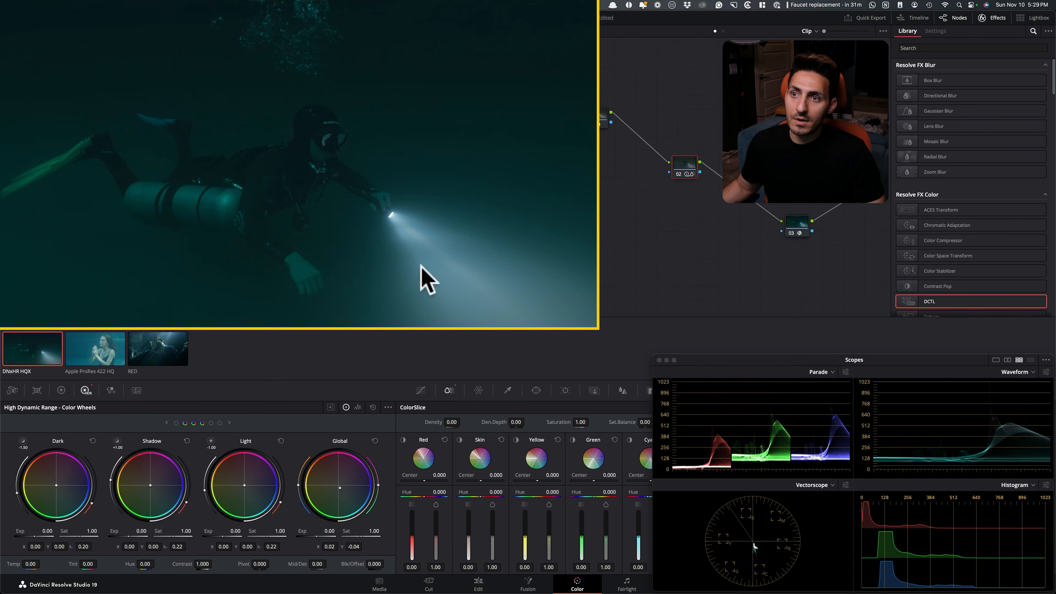
# Switch to Chrome, replace the Mary Magdalene still with the Shang-Chi and the Legend of the Ten Rings one, and return to DaVinci Resolve
pyautogui.press('super+Tab')
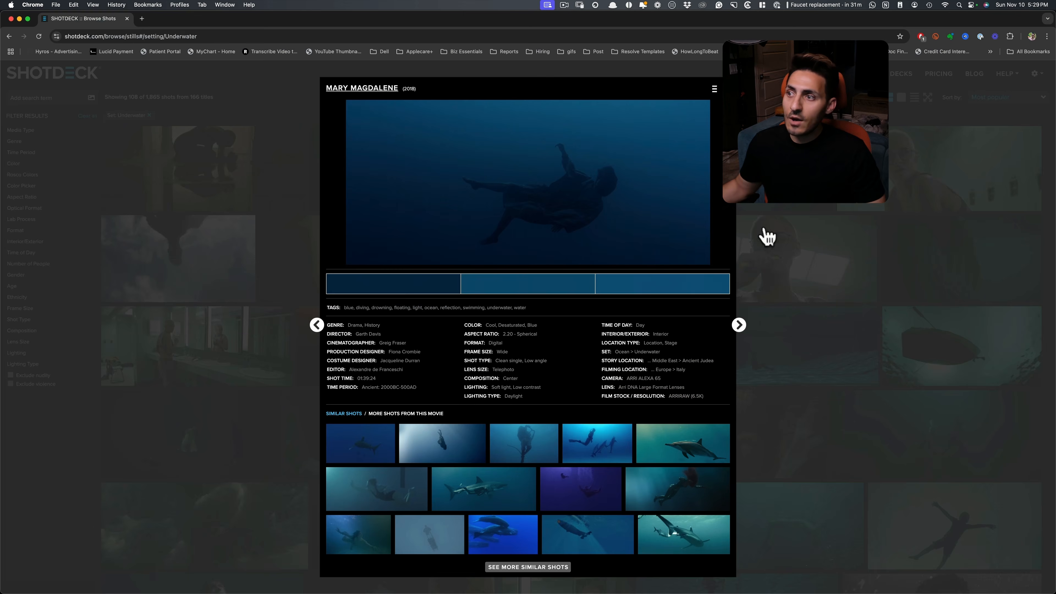
pyautogui.click(841, 252)
pyautogui.scroll(-5, 870, 351)
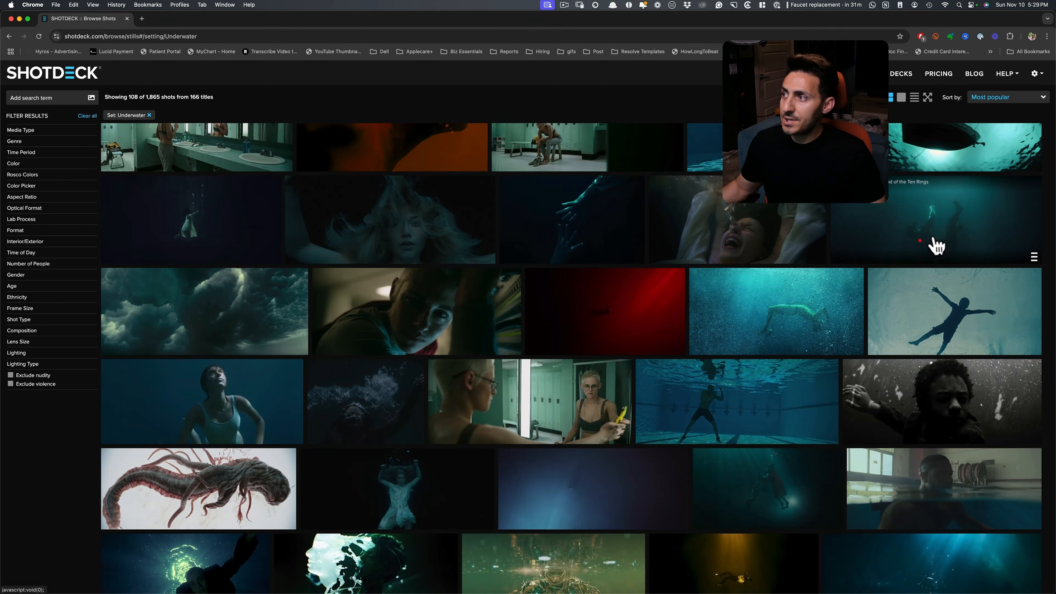
pyautogui.click(936, 246)
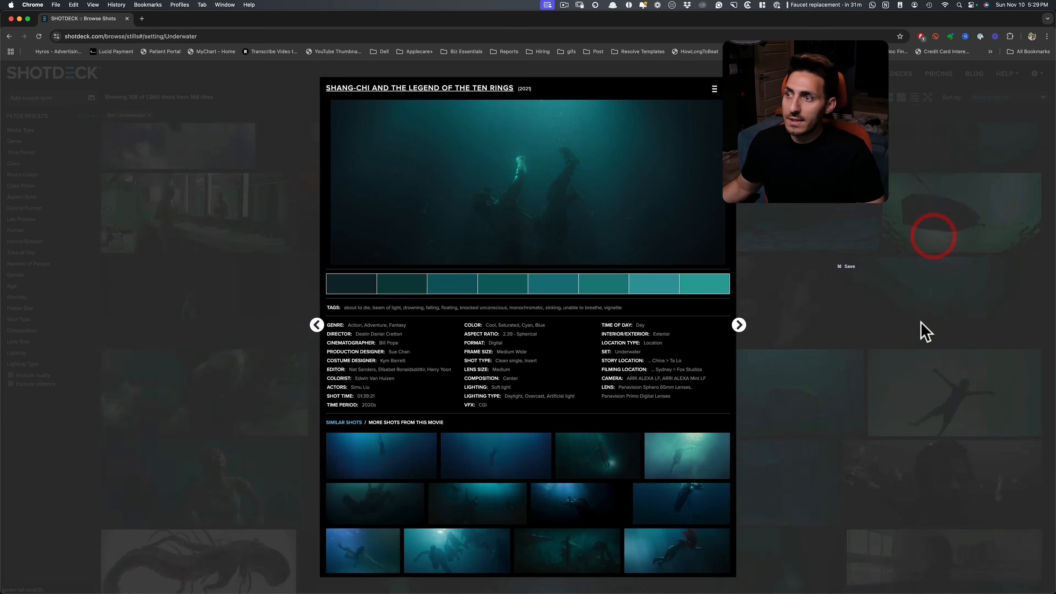
pyautogui.press('super+Tab')
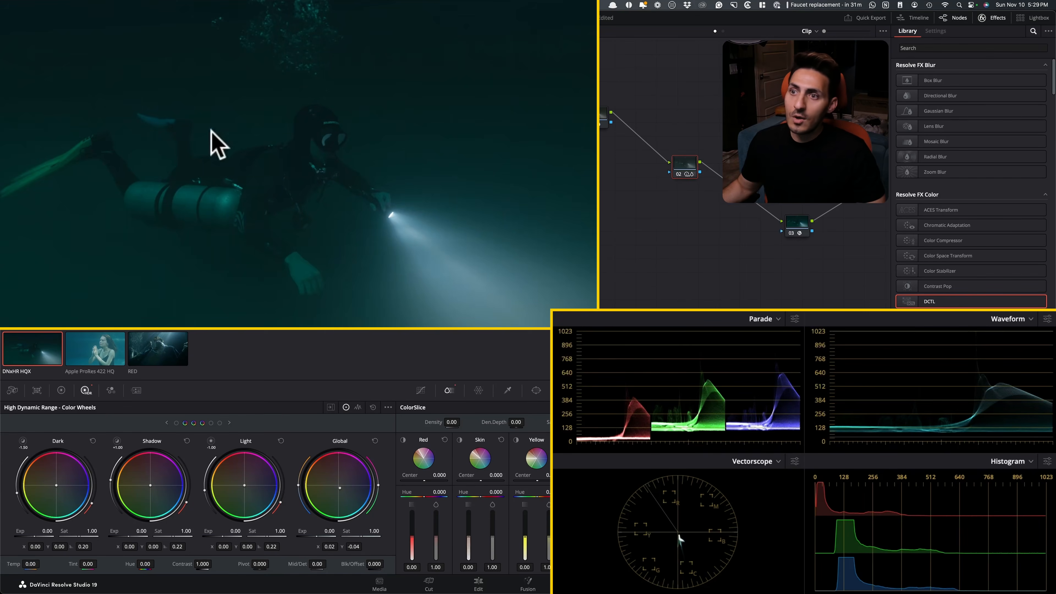
# Toggle node 02 off and on for the diver shot, and examine the diver's tanks and fins up close
pyautogui.press('super+d')
pyautogui.press('super+d')
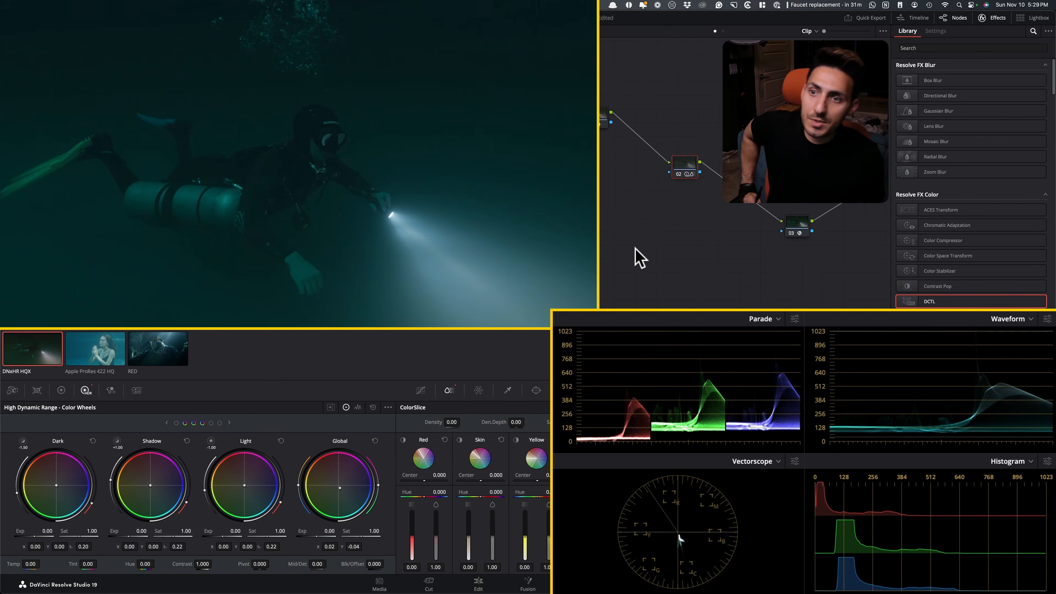
pyautogui.press('super+equal')
pyautogui.press('super+equal')
pyautogui.moveTo(173, 257); pyautogui.dragTo(481, 218)
pyautogui.scroll(2, 480, 218)
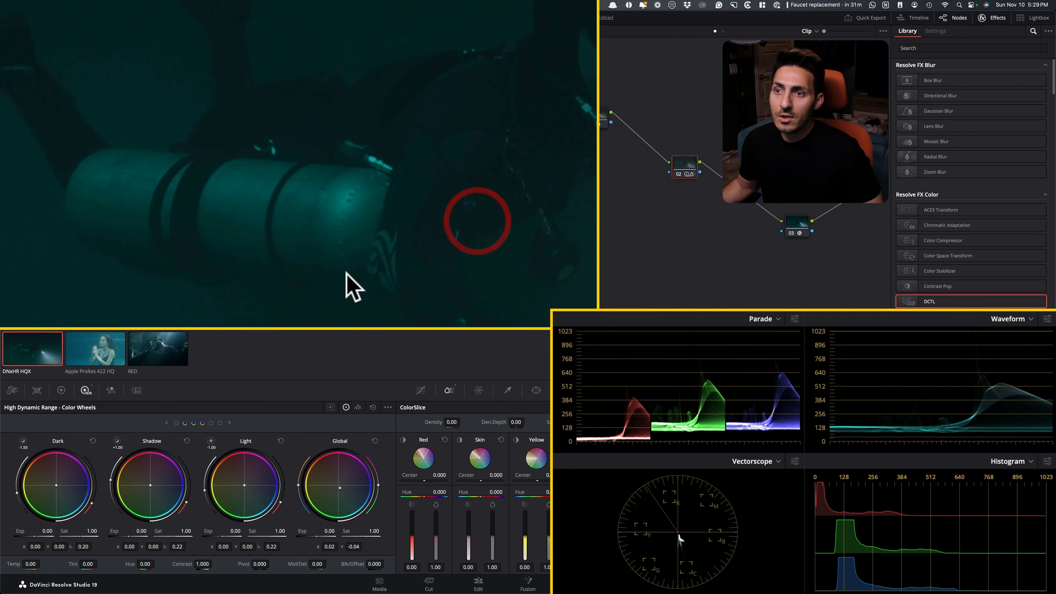
pyautogui.moveTo(354, 276); pyautogui.dragTo(436, 208)
pyautogui.moveTo(431, 250); pyautogui.dragTo(433, 299)
pyautogui.moveTo(374, 146); pyautogui.dragTo(525, 328)
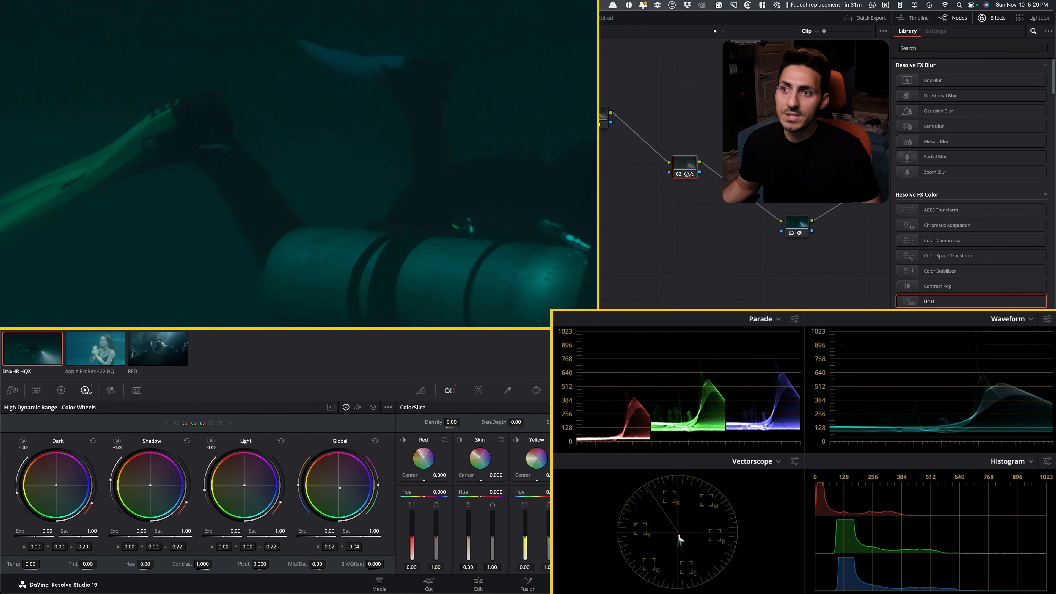
# Examine the diver's hand, mask and flashlight beam up close, comparing with node 02 bypassed, and return to the full frame
pyautogui.moveTo(557, 146); pyautogui.dragTo(24, 55)
pyautogui.moveTo(312, 222); pyautogui.dragTo(279, 46)
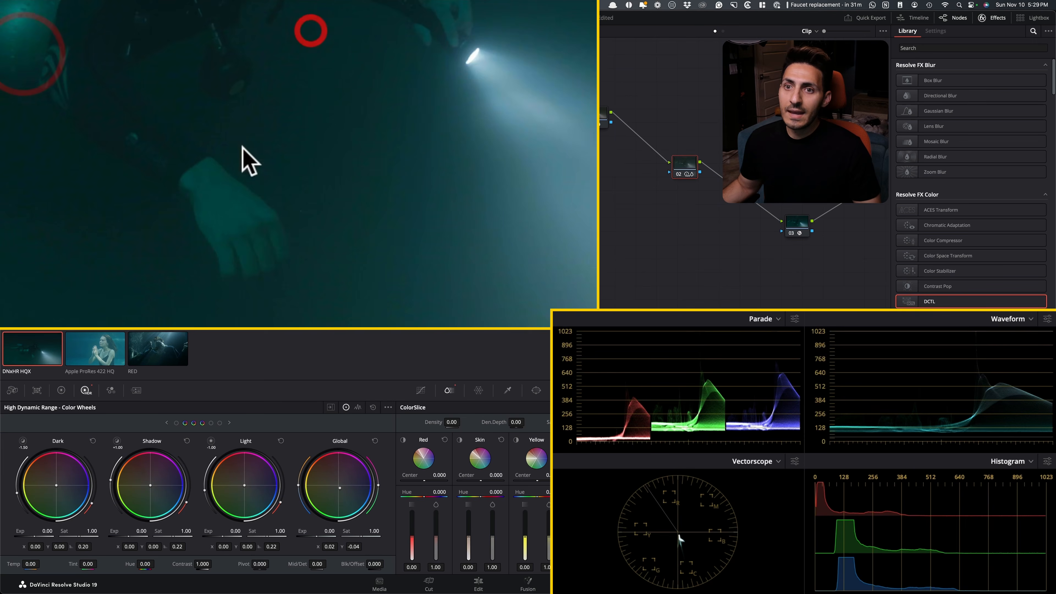
pyautogui.moveTo(290, 110); pyautogui.dragTo(403, 304)
pyautogui.moveTo(439, 173); pyautogui.dragTo(330, 243)
pyautogui.moveTo(434, 204); pyautogui.dragTo(444, 144)
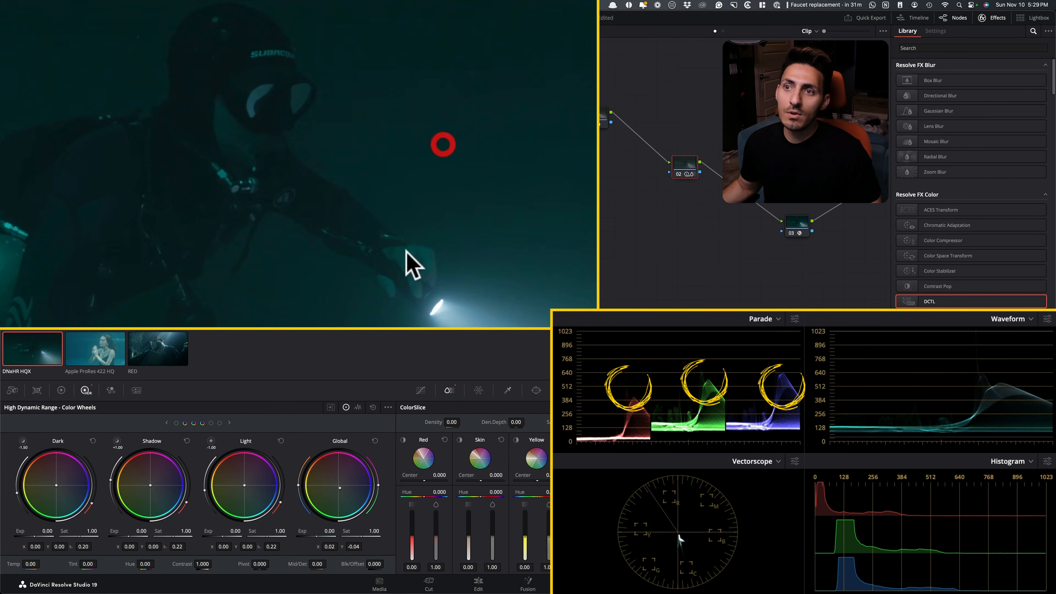
pyautogui.moveTo(491, 256); pyautogui.dragTo(589, 155)
pyautogui.moveTo(470, 240); pyautogui.dragTo(166, 198)
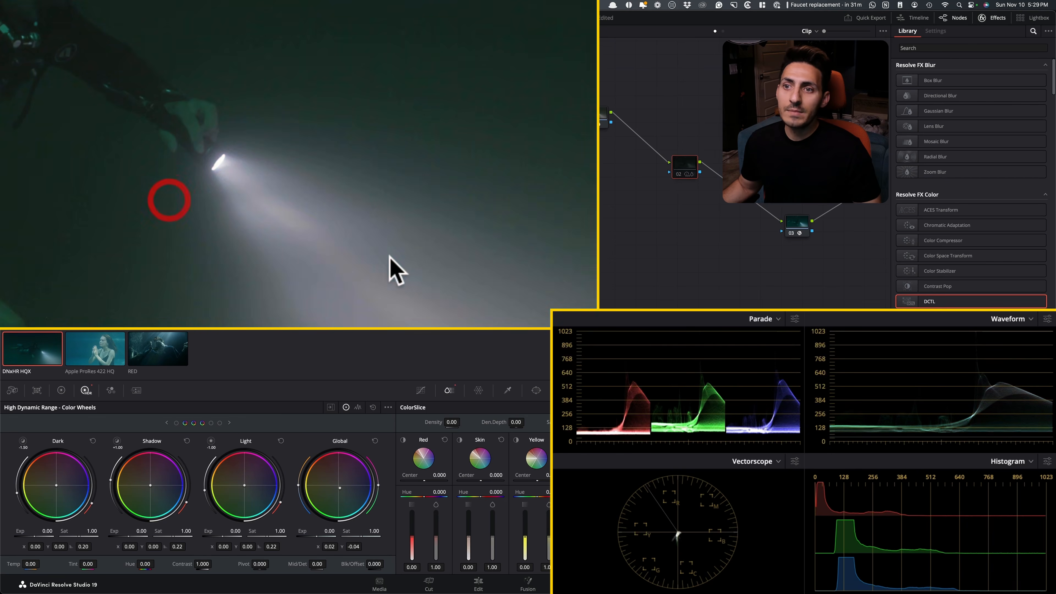
pyautogui.hotkey('shift', 'z')
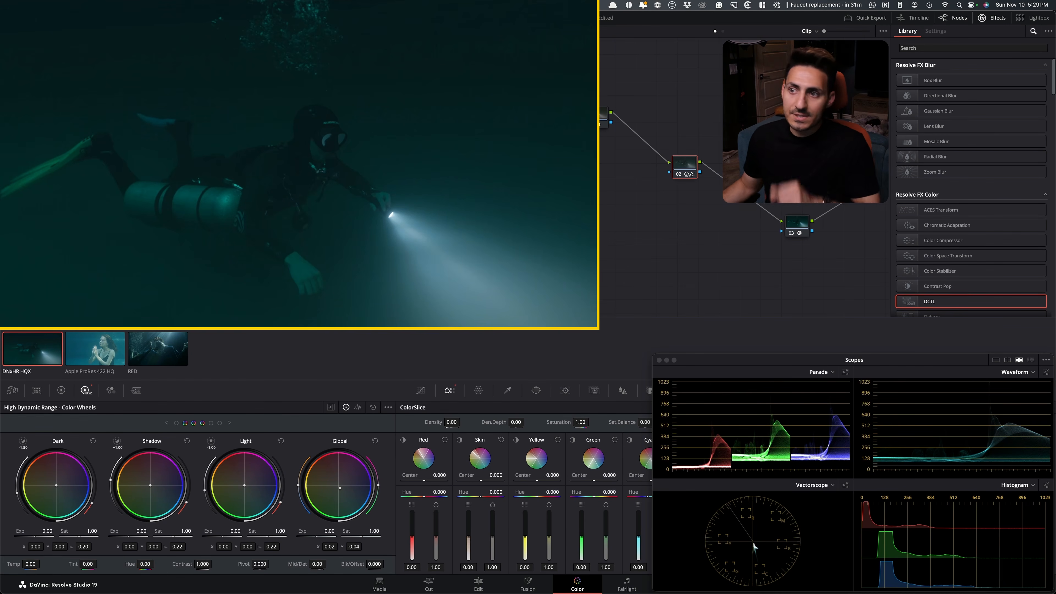
# Compare the diver shot with node 02 off and on at full frame, also checking the flashlight beam up close
pyautogui.press('super+d')
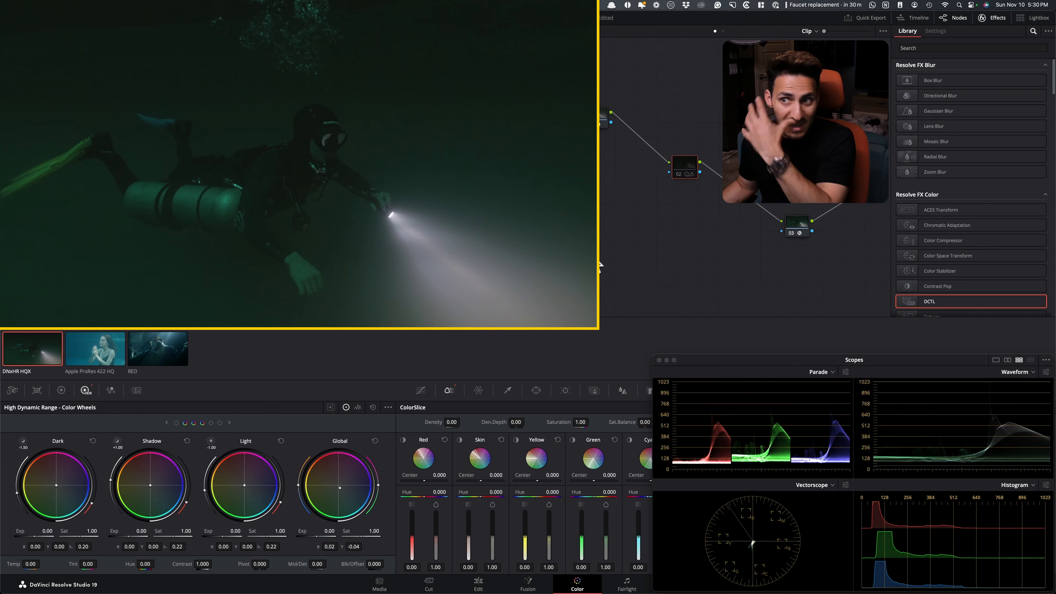
pyautogui.scroll(5, 554, 324)
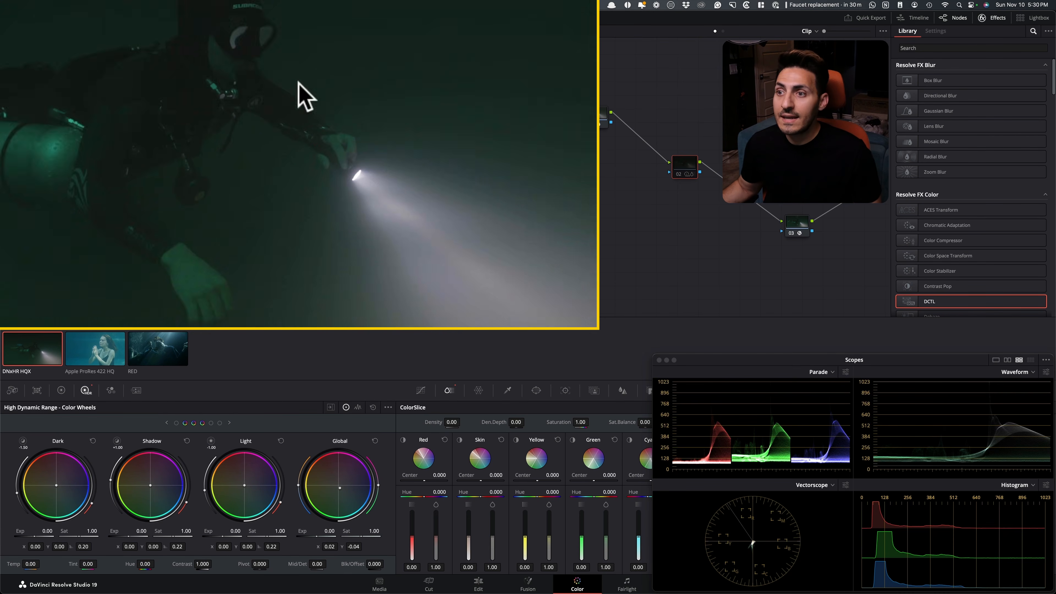
pyautogui.click(286, 81)
pyautogui.hotkey('shift', 'z')
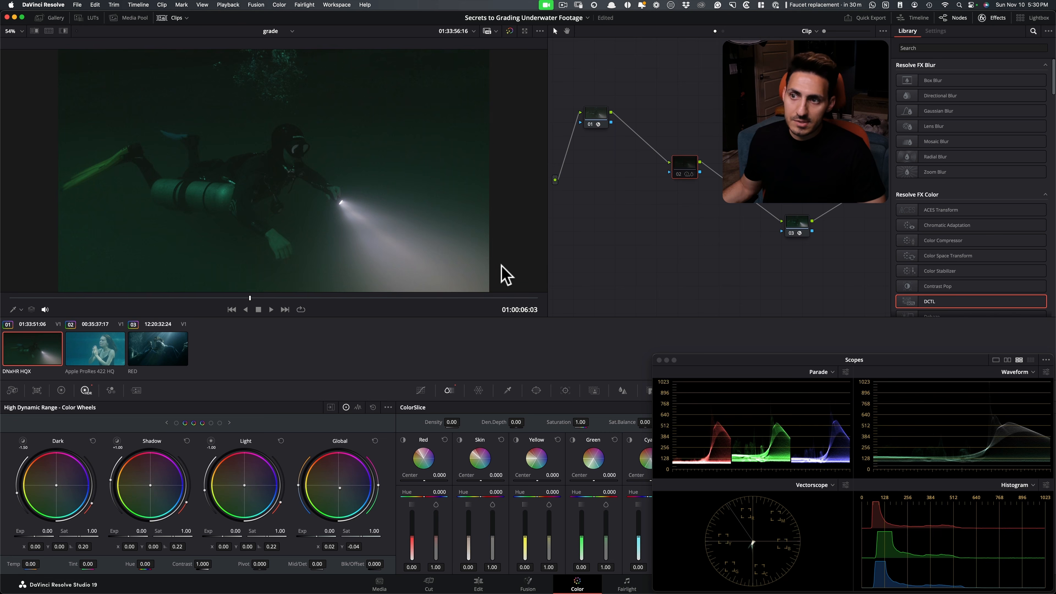
pyautogui.press('super+d')
pyautogui.press('super+d')
pyautogui.press('super+d')
pyautogui.press('super+d')
pyautogui.press('super+d')
pyautogui.press('super+d')
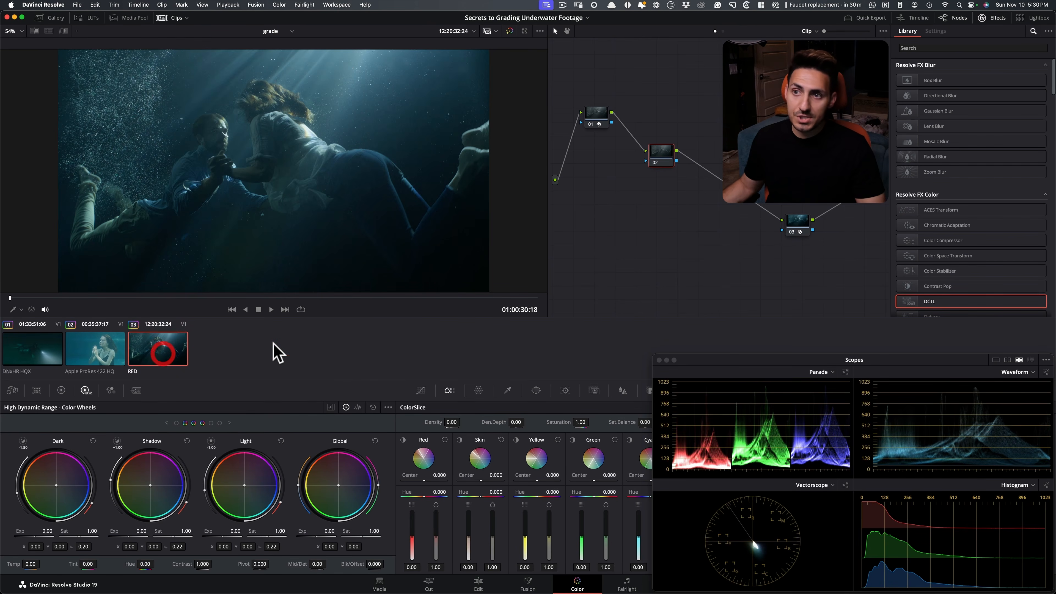
# Switch to Chrome, close the Shang-Chi still, and open the Jungle Cruise (2021) underwater still as reference for the RED clip
pyautogui.press('super+Tab')
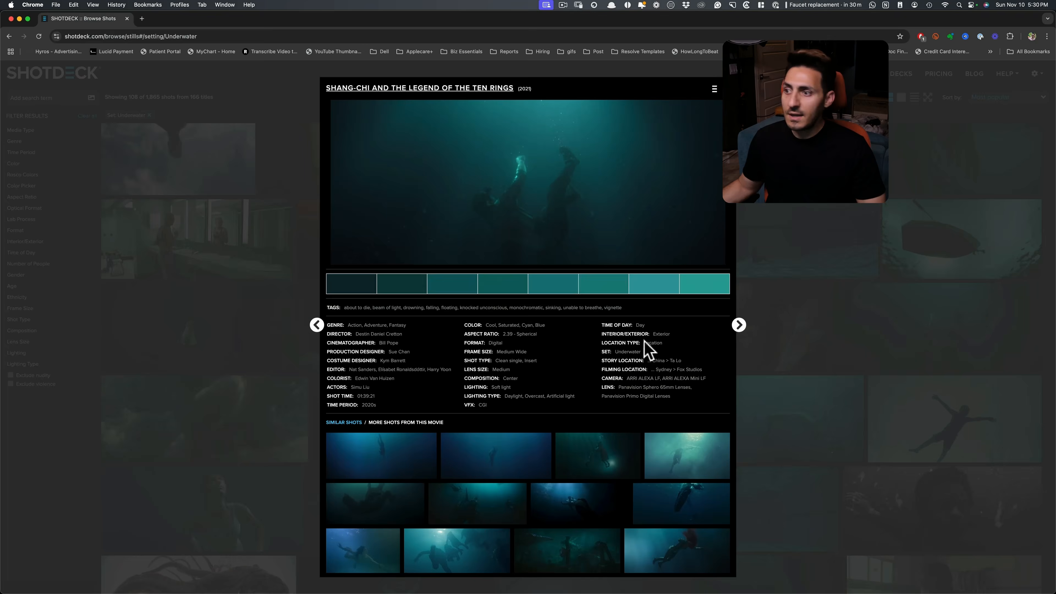
pyautogui.click(825, 370)
pyautogui.scroll(-5, 700, 377)
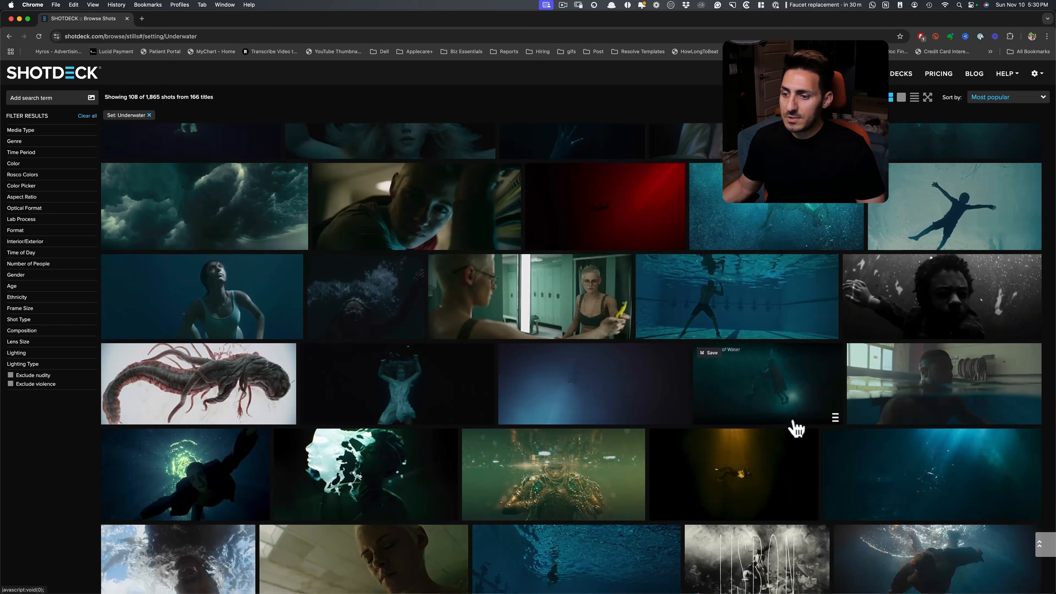
pyautogui.click(794, 427)
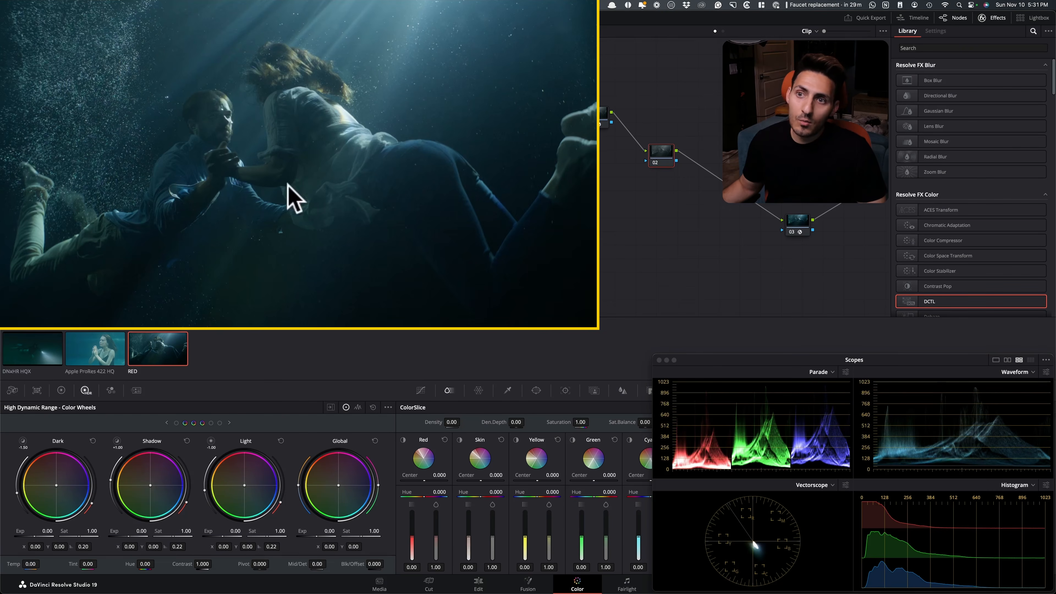
# In DaVinci Resolve, examine the couple's clothing and the man's face up close in the RED clip, and return to the full frame
pyautogui.scroll(5, 314, 199)
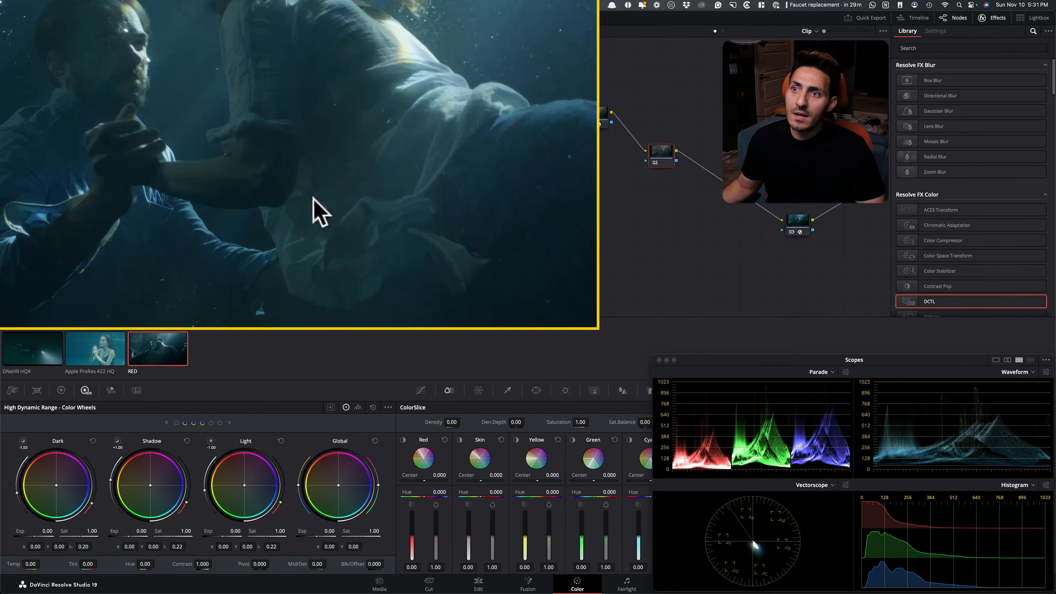
pyautogui.moveTo(314, 199); pyautogui.dragTo(363, 314)
pyautogui.moveTo(313, 247); pyautogui.dragTo(321, 271)
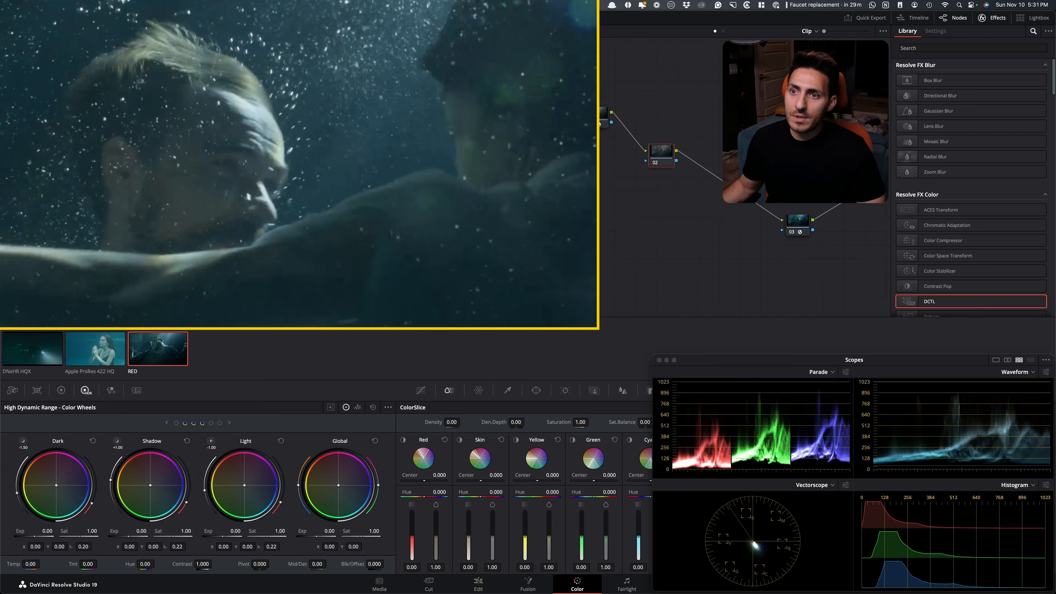
pyautogui.hotkey('shift', 'z')
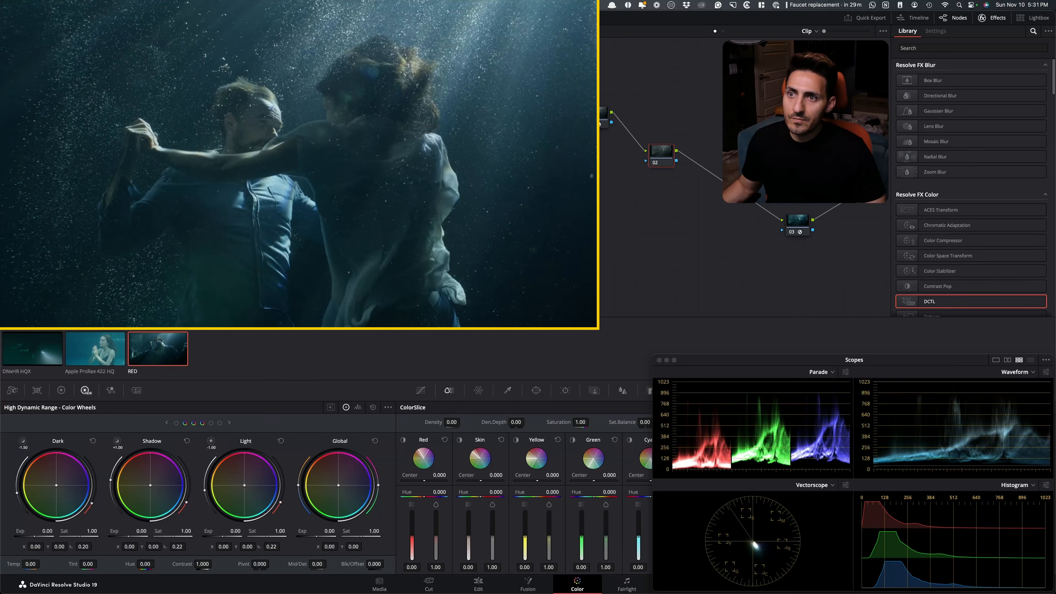
pyautogui.scroll(5, 282, 212)
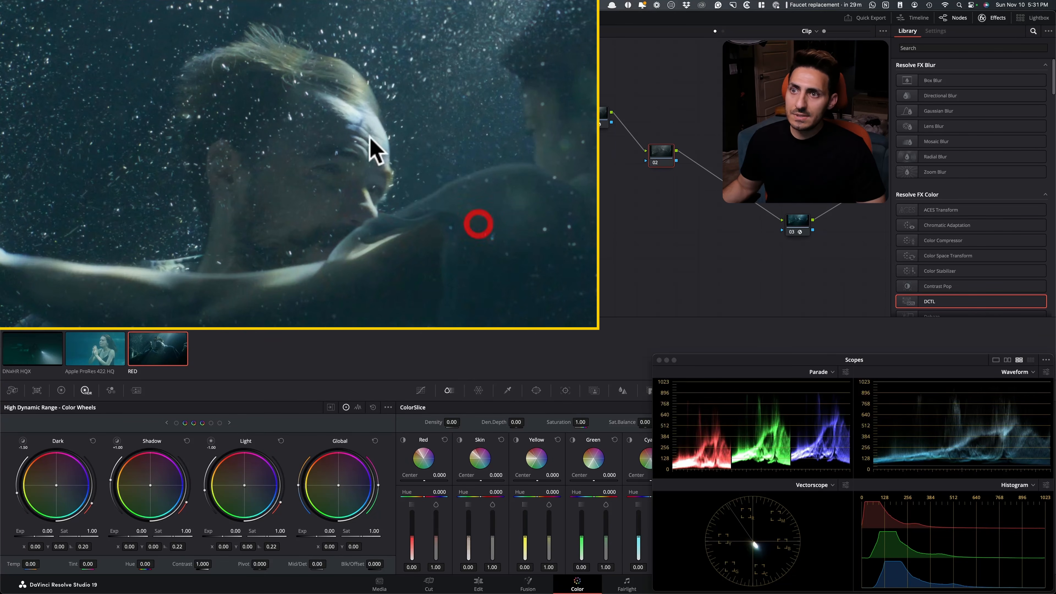
pyautogui.hotkey('shift', 'z')
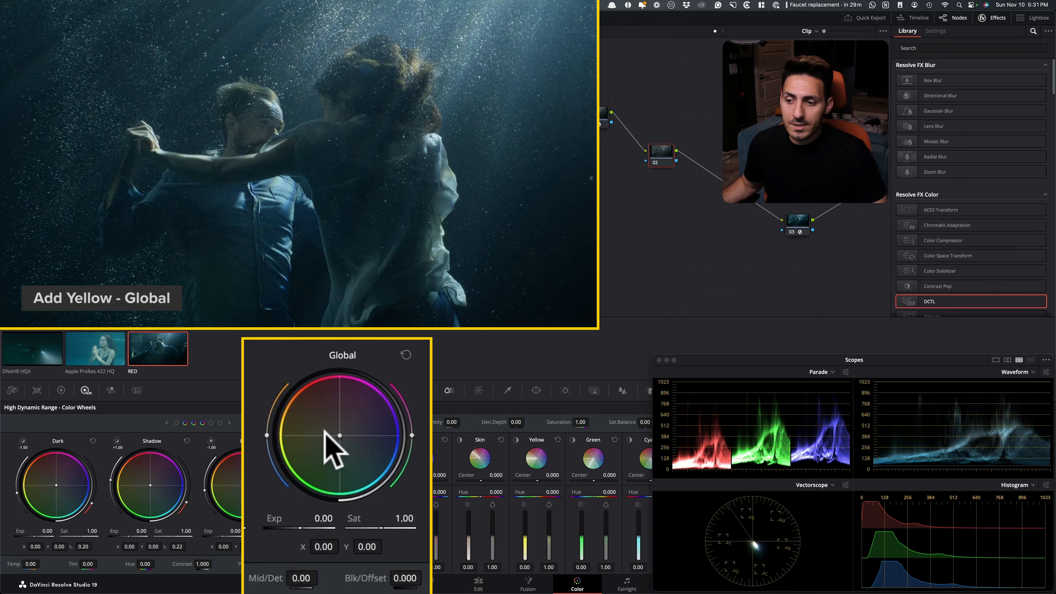
# On node 02 of the RED clip, push the HDR Global wheel toward yellow to X -0.01 and lower the primaries Gamma to -0.02
pyautogui.moveTo(340, 436); pyautogui.dragTo(337, 435)
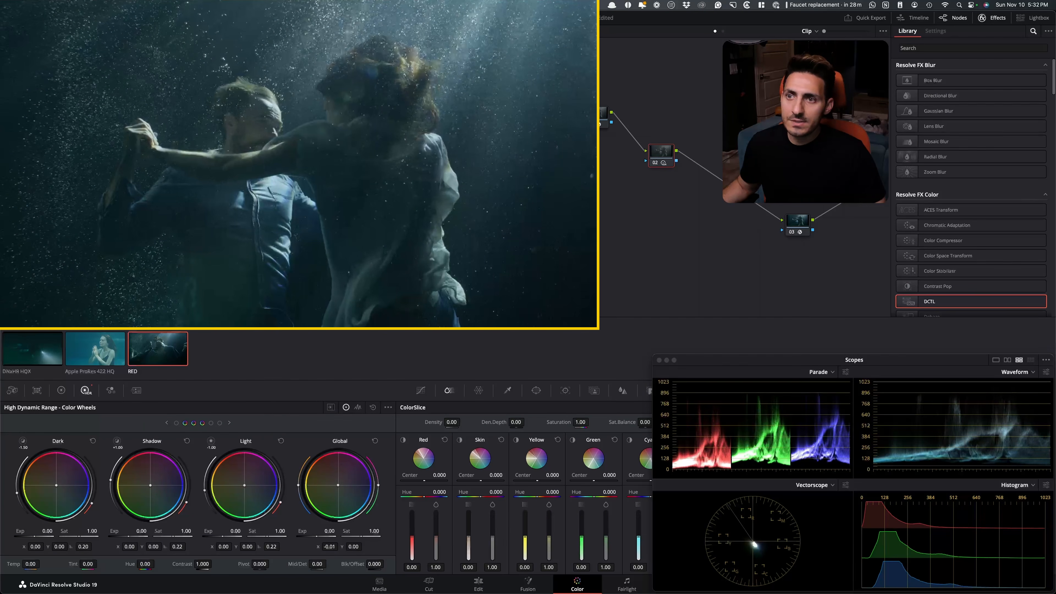
pyautogui.click(62, 391)
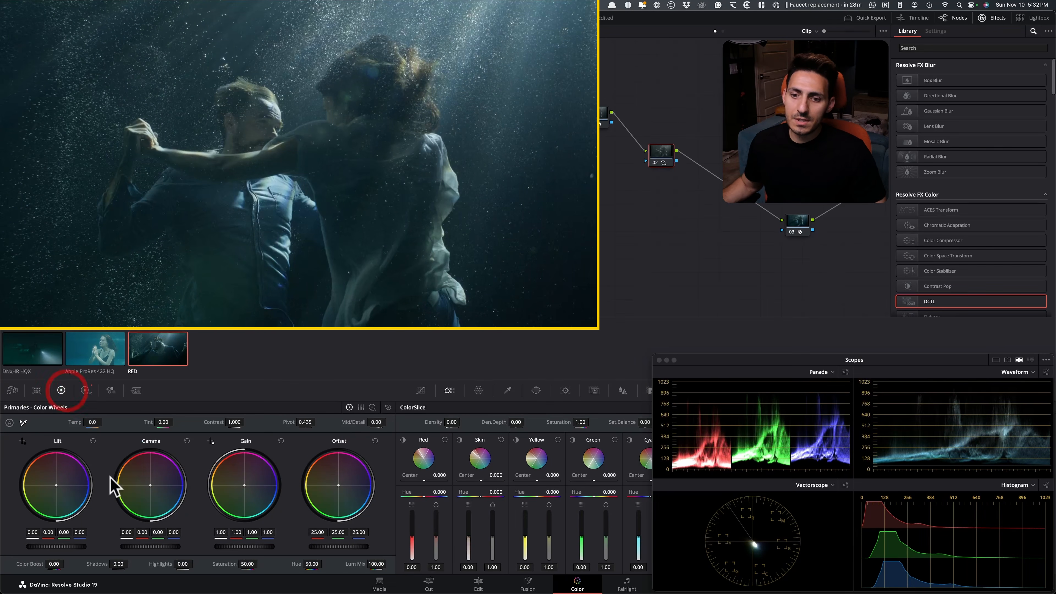
pyautogui.moveTo(189, 549)
pyautogui.mouseDown()
pyautogui.moveTo(158, 550)
pyautogui.moveTo(169, 549)
pyautogui.mouseUp()
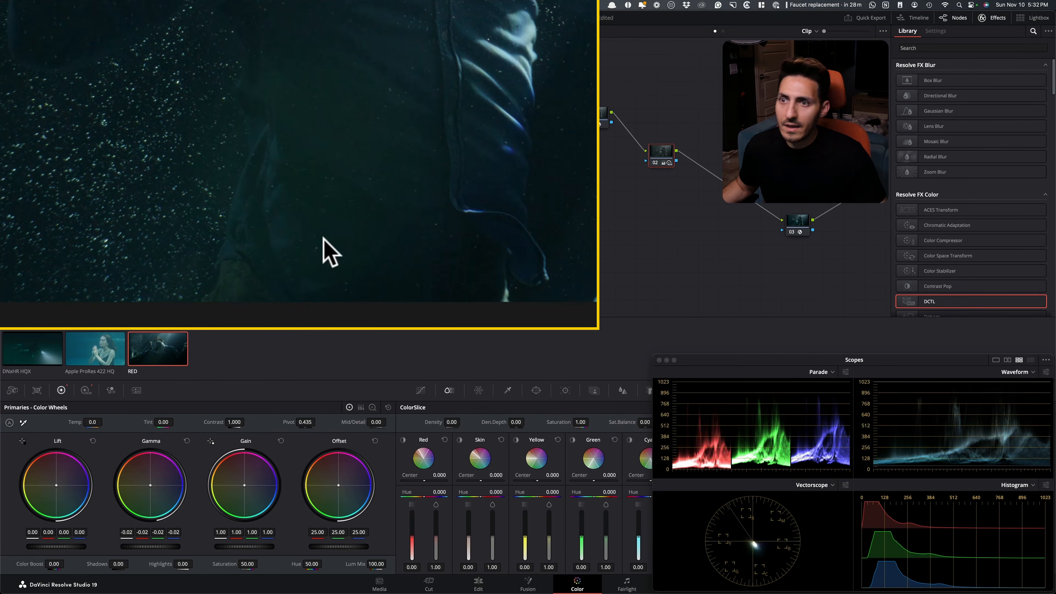
# Using the Log wheels, subtract green from the shadows to -0.03 and lower the Low Range to 0.220
pyautogui.click(372, 408)
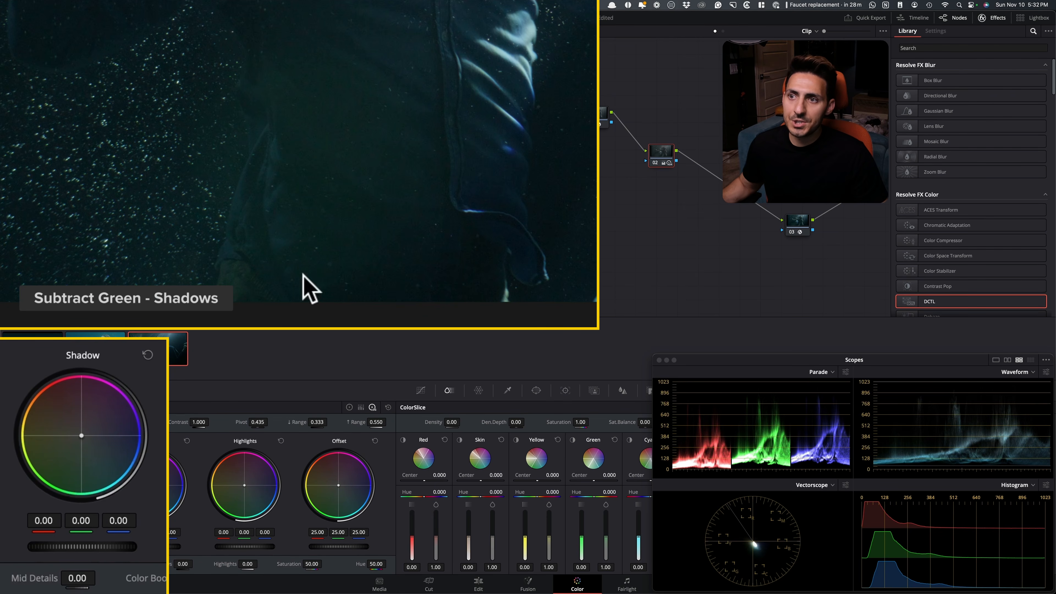
pyautogui.moveTo(80, 520); pyautogui.dragTo(79, 520)
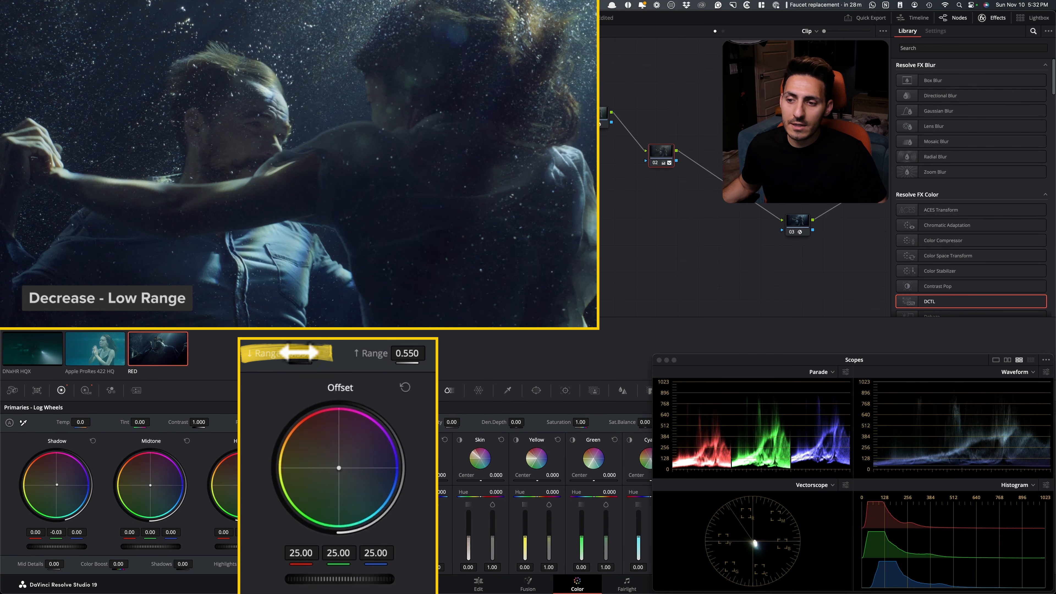
pyautogui.moveTo(300, 354); pyautogui.dragTo(347, 353)
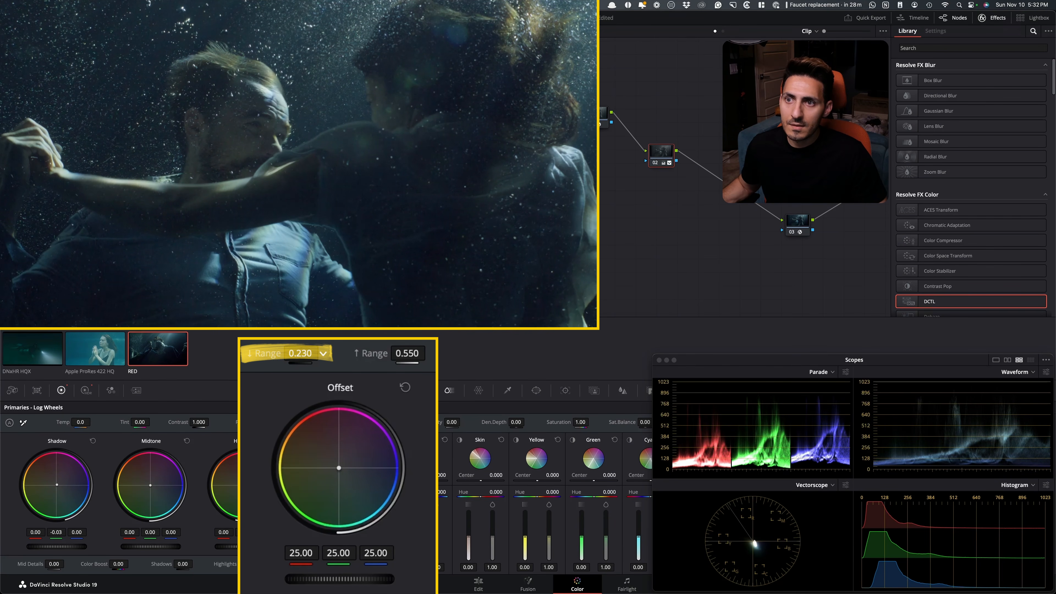
# Compare the couple up close with node 02 off and on, checking the face and clothing, and return to the full frame
pyautogui.press('super+d')
pyautogui.press('super+d')
pyautogui.moveTo(220, 181); pyautogui.dragTo(261, 119)
pyautogui.moveTo(305, 241); pyautogui.dragTo(411, 46)
# Compare the full RED frame with node 02 off and on, checking the grade against the Jungle Cruise (2021) reference still
pyautogui.press('super+d')
pyautogui.press('super+d')
pyautogui.hotkey('shift', 'z')
pyautogui.press('super+d')
pyautogui.press('super+d')
pyautogui.press('super+d')
pyautogui.press('super+d')
pyautogui.press('super+d')
pyautogui.press('super+d')
pyautogui.press('super+d')
pyautogui.press('super+d')
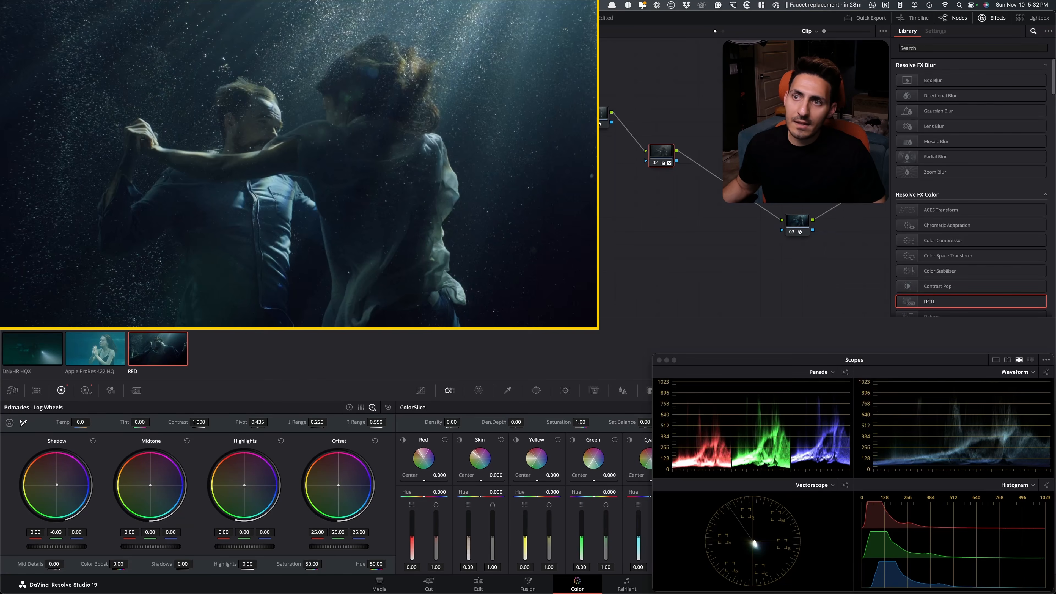
pyautogui.press('super+d')
pyautogui.press('super+d')
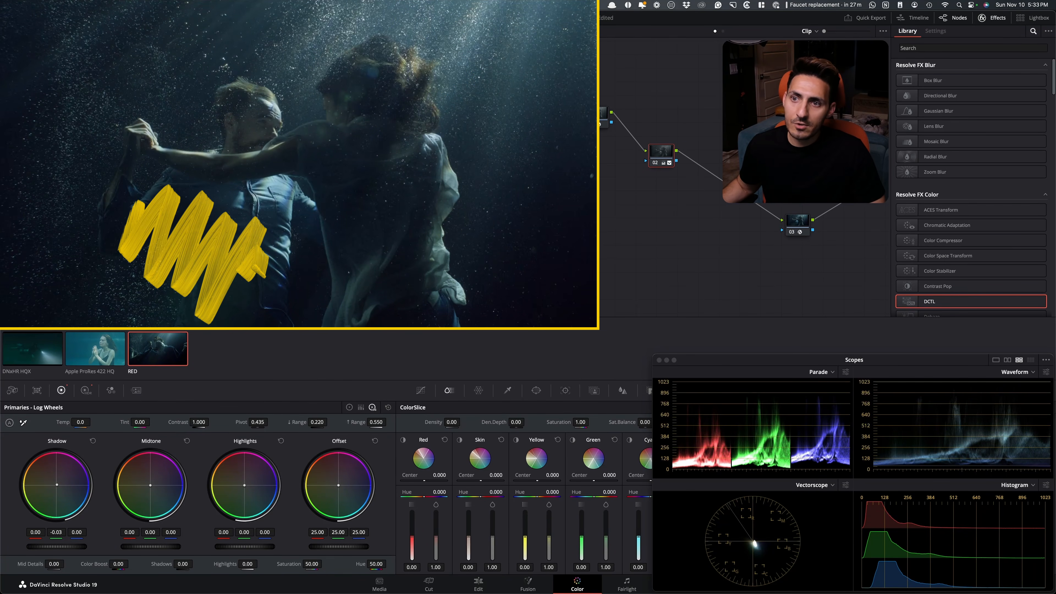
# Compare the full frame with node 02 off and on, checking the shadow balance in the image and on the scopes
pyautogui.press('super+d')
pyautogui.press('super+d')
pyautogui.press('super+d')
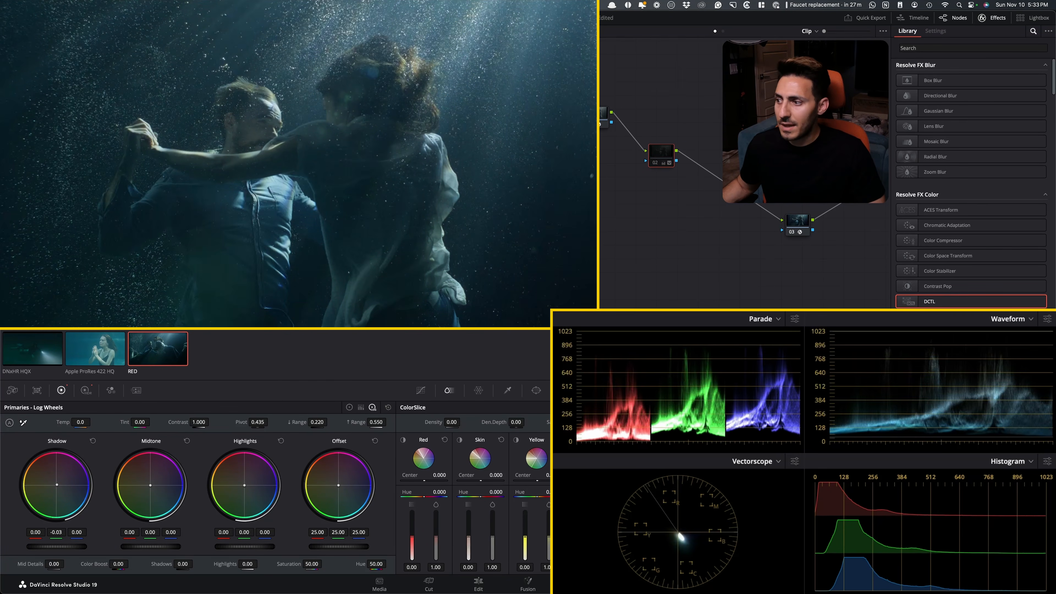
pyautogui.press('super+d')
pyautogui.press('super+d')
pyautogui.press('super+d')
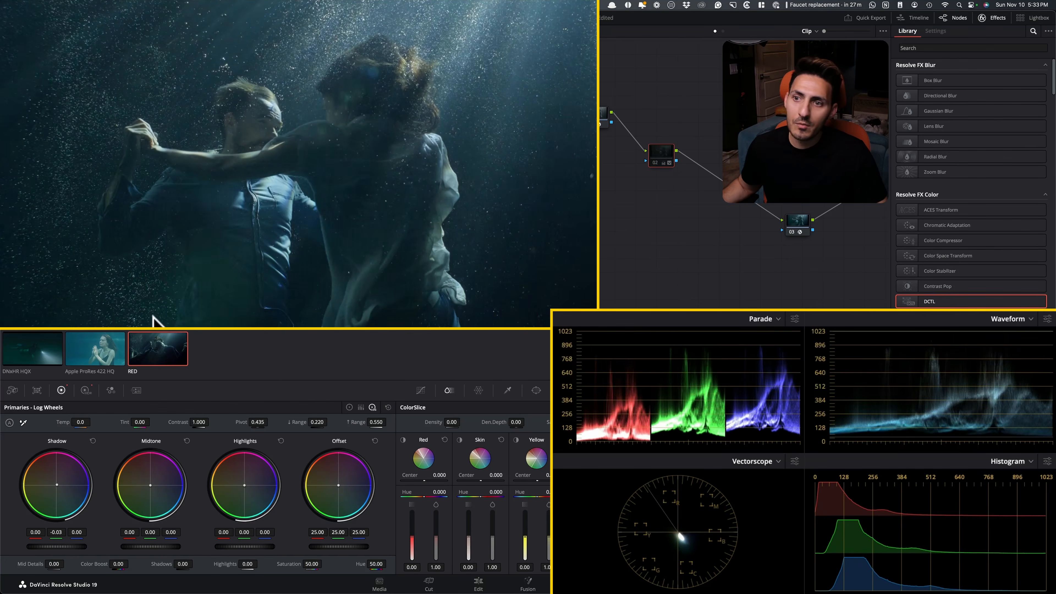
# Compare the man's face up close with node 02 off and on, and raise the node's red Gain to 1.03
pyautogui.scroll(3, 254, 170)
pyautogui.scroll(3, 255, 170)
pyautogui.moveTo(416, 179); pyautogui.dragTo(418, 326)
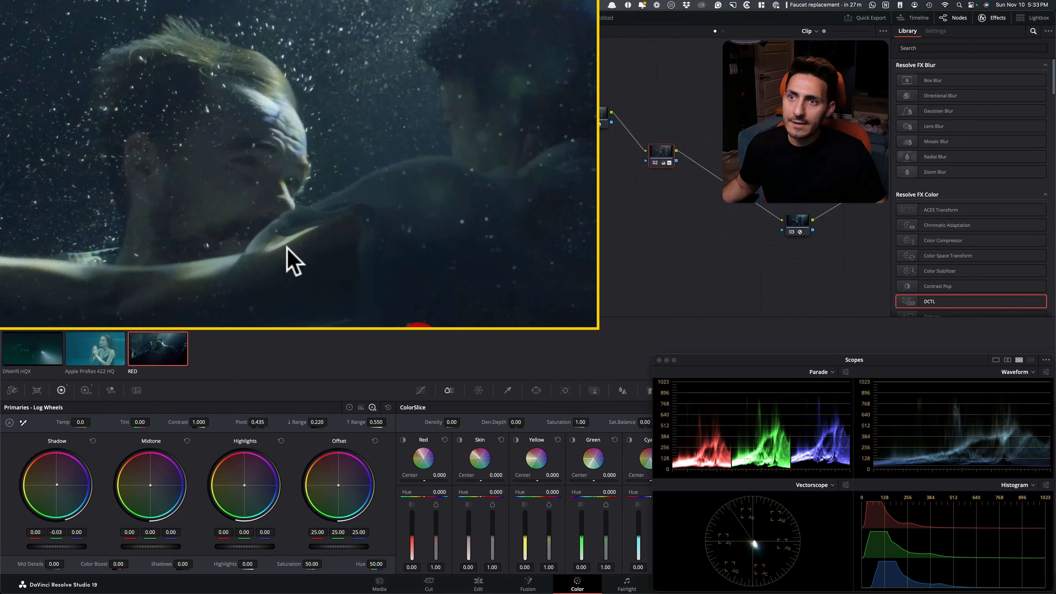
pyautogui.moveTo(387, 231); pyautogui.dragTo(454, 200)
pyautogui.press('super+d')
pyautogui.press('super+d')
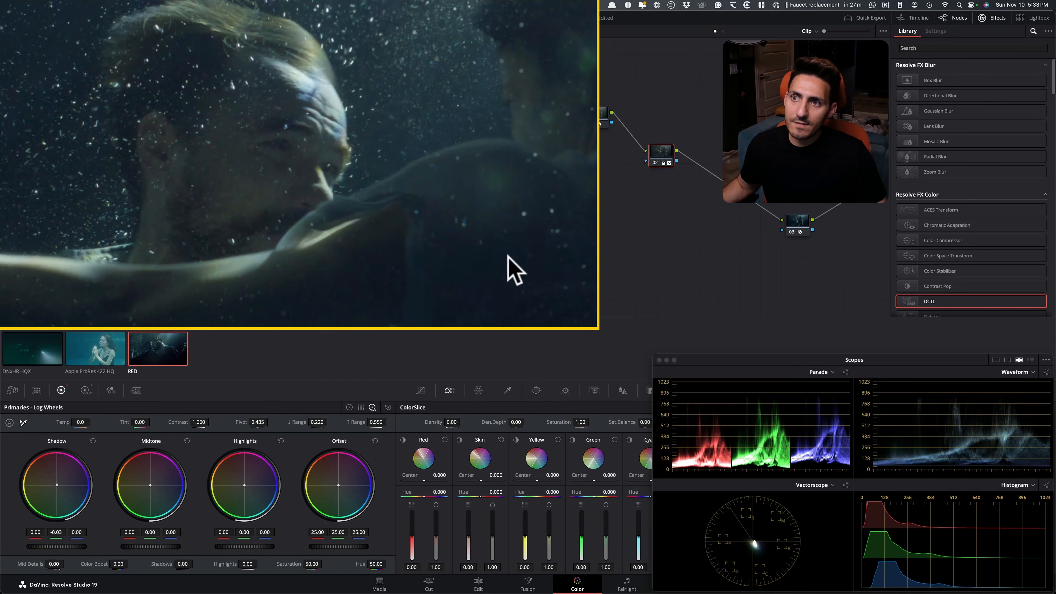
pyautogui.click(361, 407)
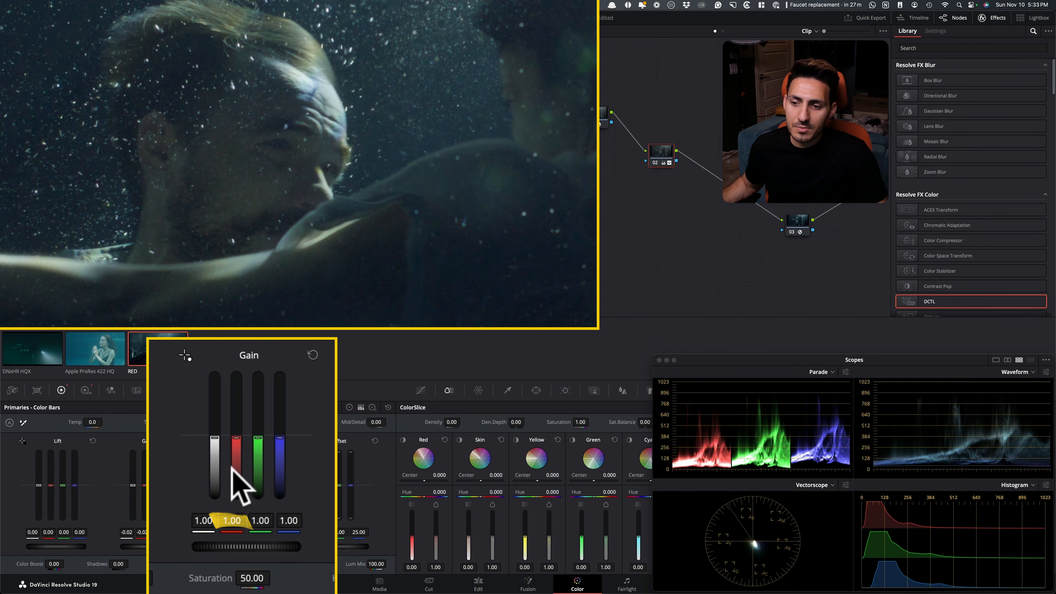
pyautogui.moveTo(236, 438); pyautogui.dragTo(236, 436)
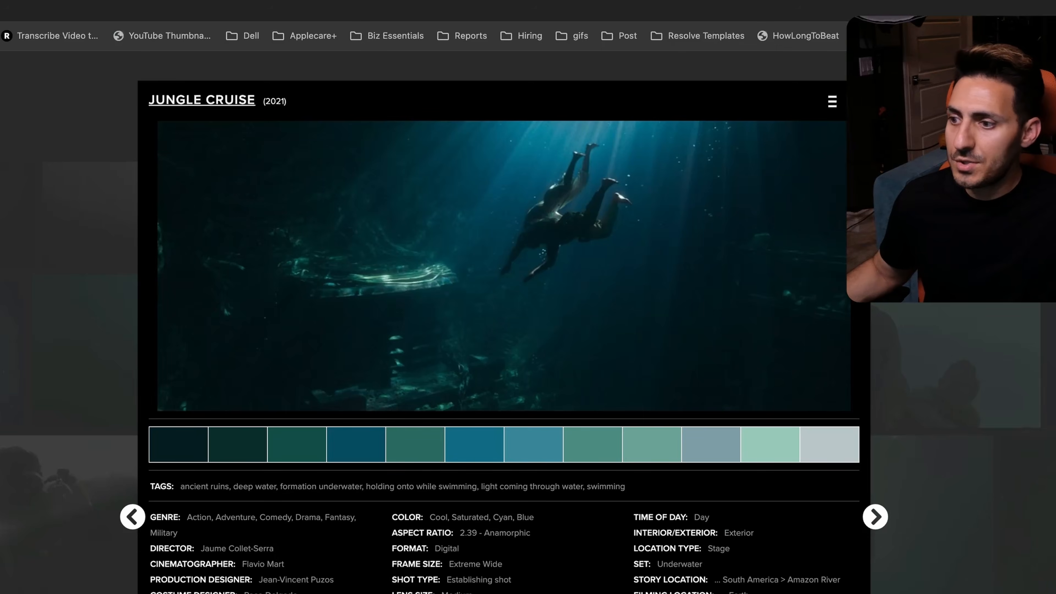
# Switch to ShotDeck in the browser, browse the Underwater stills for another dark reference, and open a matching shot
pyautogui.click(804, 382)
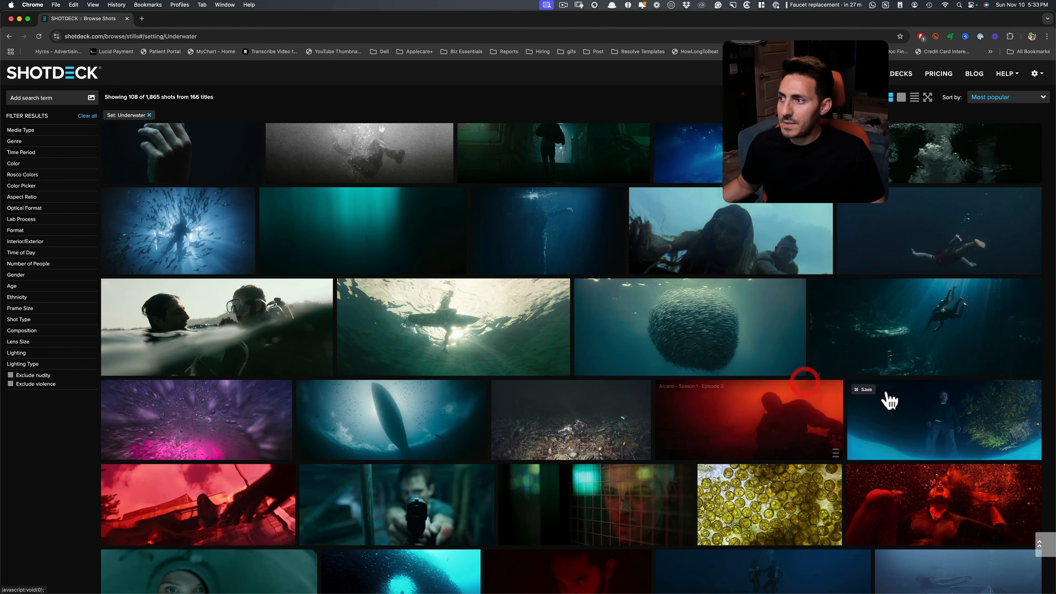
pyautogui.scroll(-8, 640, 389)
pyautogui.scroll(-4, 417, 359)
pyautogui.scroll(6, 549, 346)
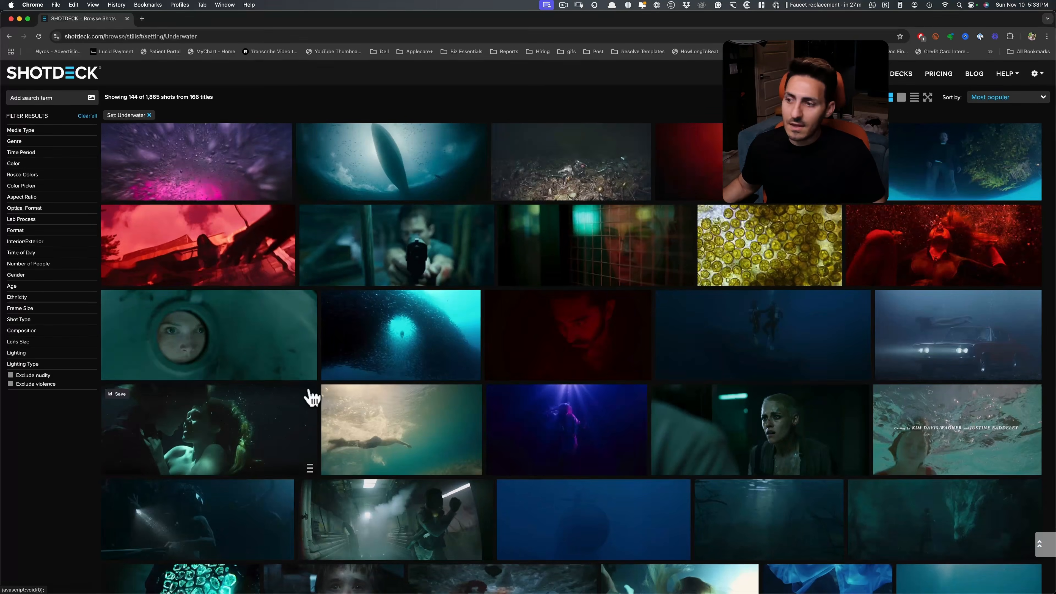
pyautogui.scroll(-3, 432, 362)
pyautogui.click(237, 337)
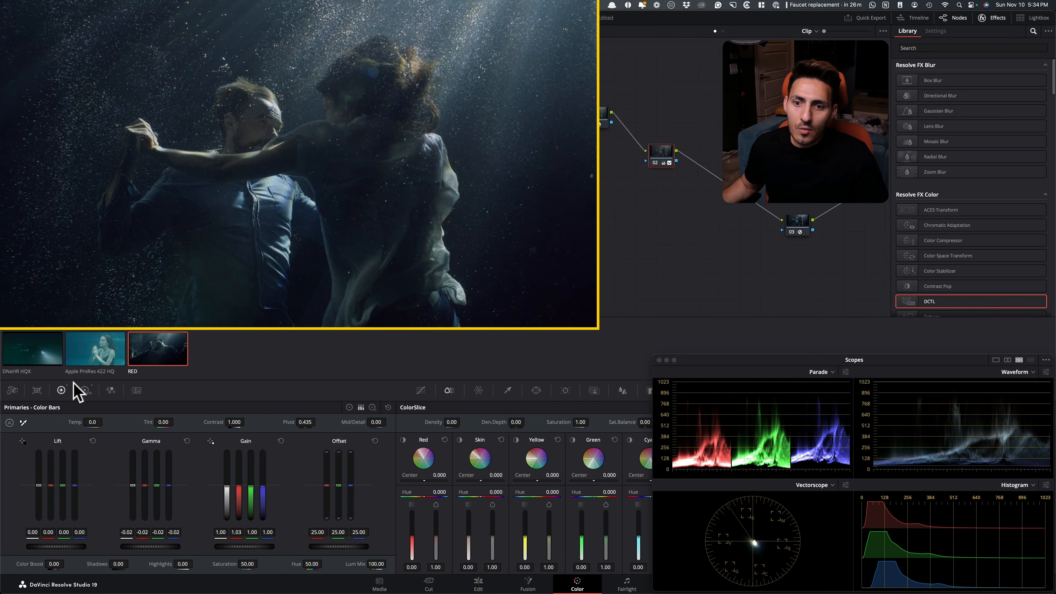
# In DaVinci Resolve, shift the HDR Global wheel's color balance on node 02 to X -0.01, Y -0.02
pyautogui.click(85, 390)
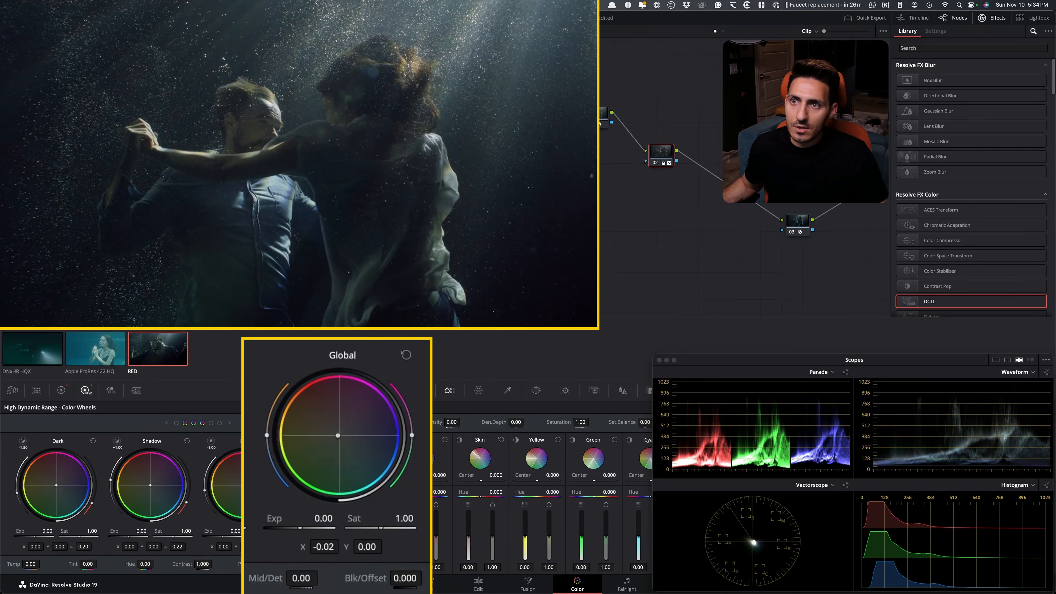
pyautogui.moveTo(337, 437); pyautogui.dragTo(339, 438)
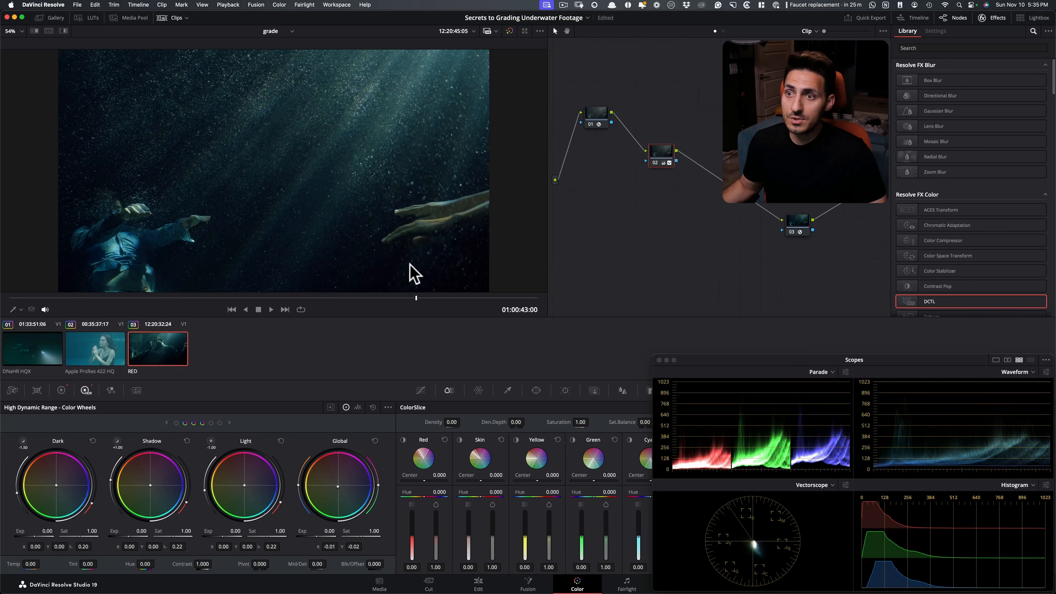
# Scrub through the graded RED clip to review it, and open the Apple ProRes 422 HQ clip of the praying woman
pyautogui.moveTo(152, 296); pyautogui.dragTo(112, 298)
pyautogui.click(111, 355)
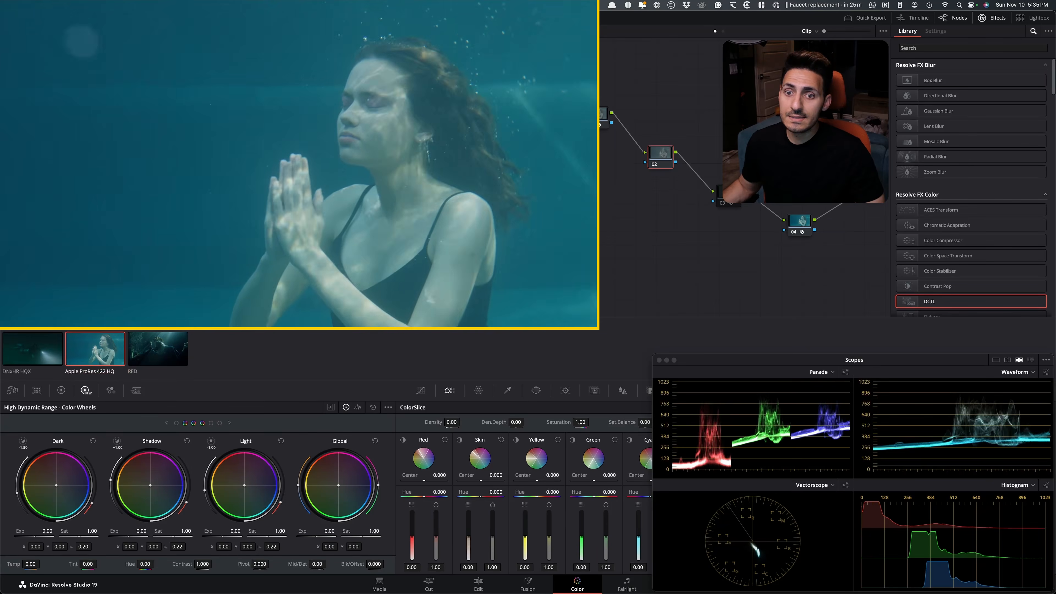
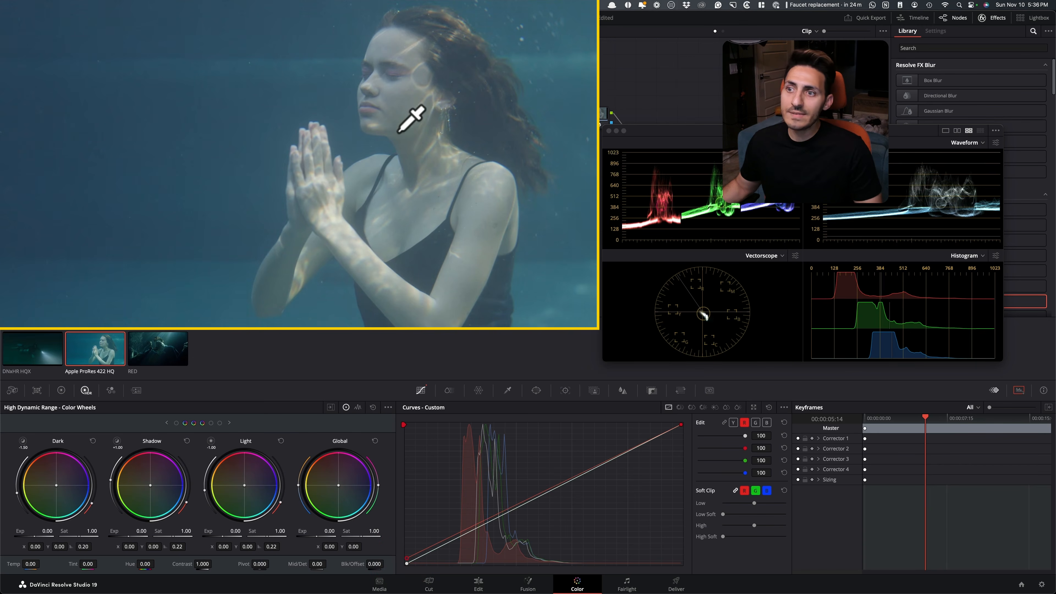
# Compare the praying woman's hands and skin up close with the current node's correction off and on
pyautogui.scroll(8, 449, 266)
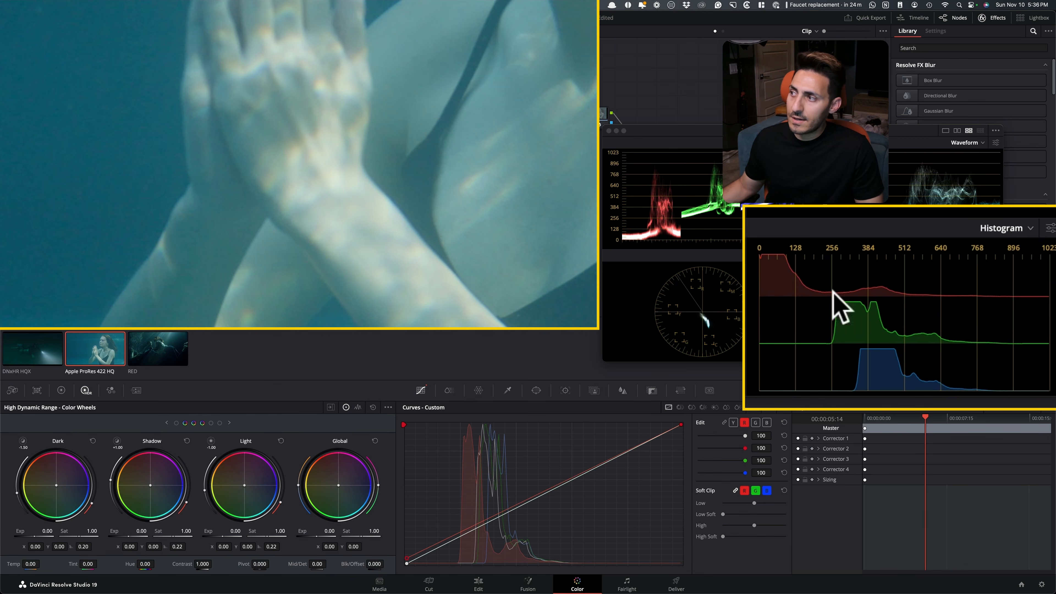
pyautogui.press('super+d')
pyautogui.hotkey('shift', 'z')
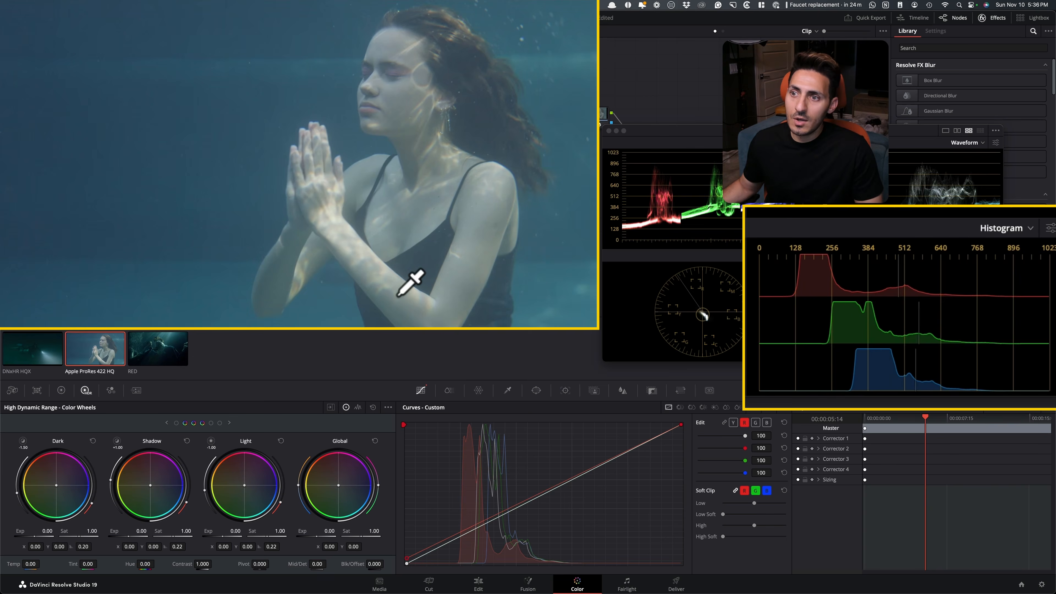
pyautogui.scroll(2, 499, 315)
pyautogui.hotkey('shift', 'z')
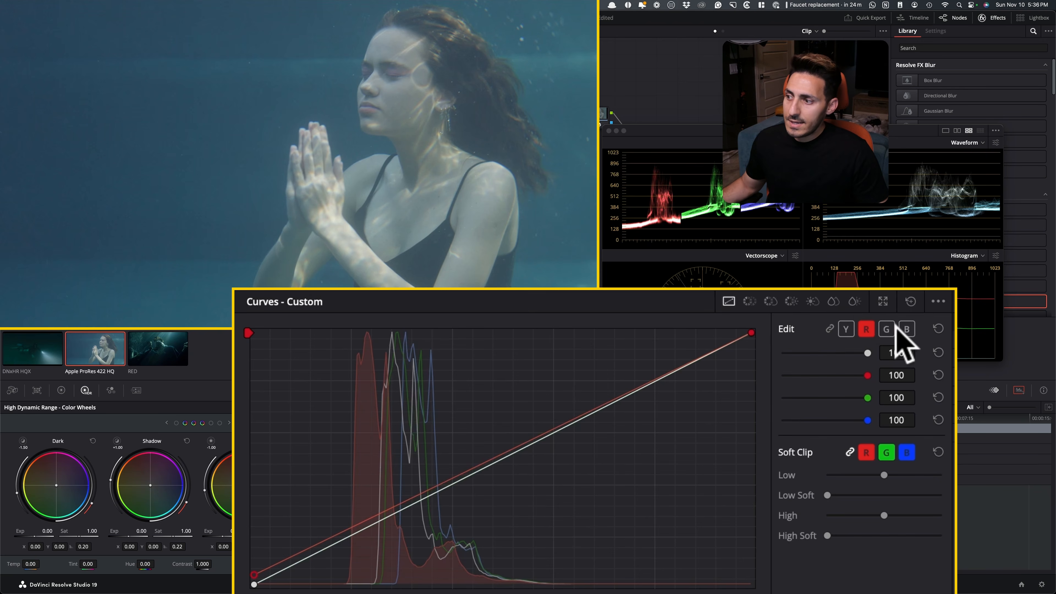
# Subtract green and blue from the shadows by moving the black points of both custom curves slightly inward
pyautogui.click(886, 329)
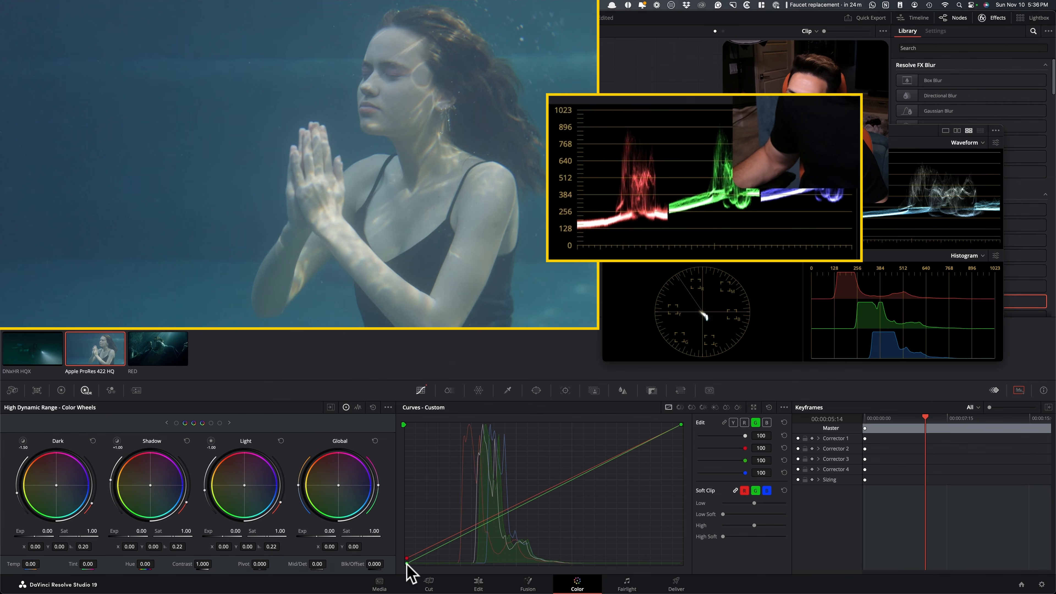
pyautogui.moveTo(407, 564); pyautogui.dragTo(413, 564)
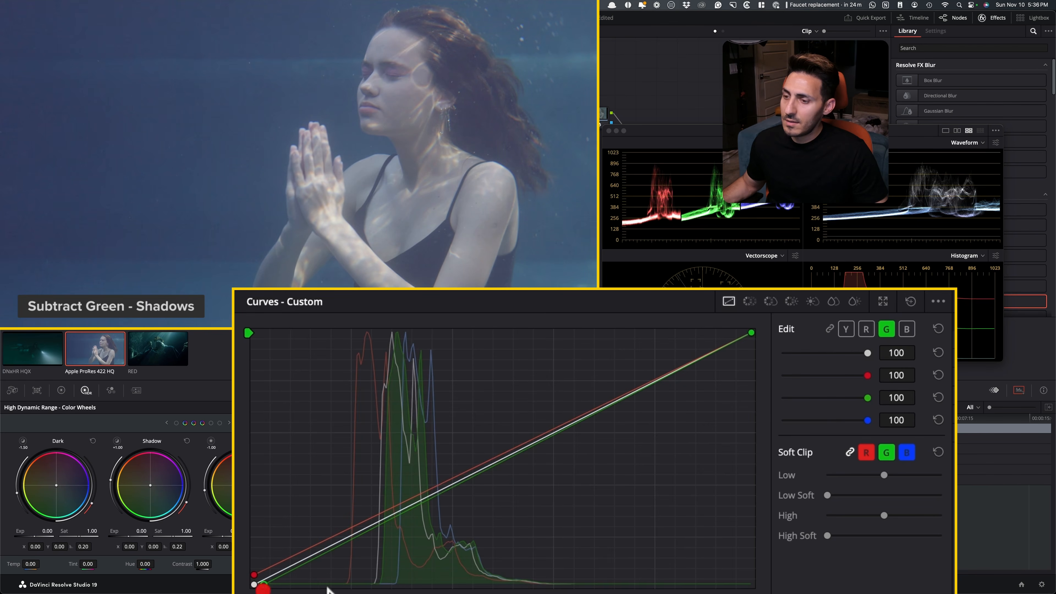
pyautogui.click(907, 329)
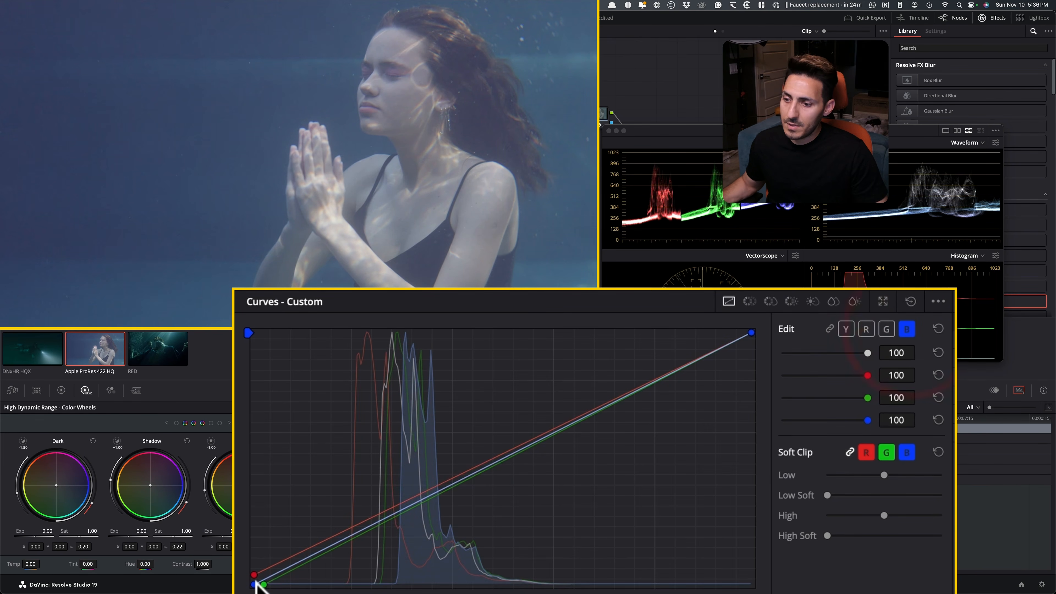
pyautogui.moveTo(254, 584); pyautogui.dragTo(272, 584)
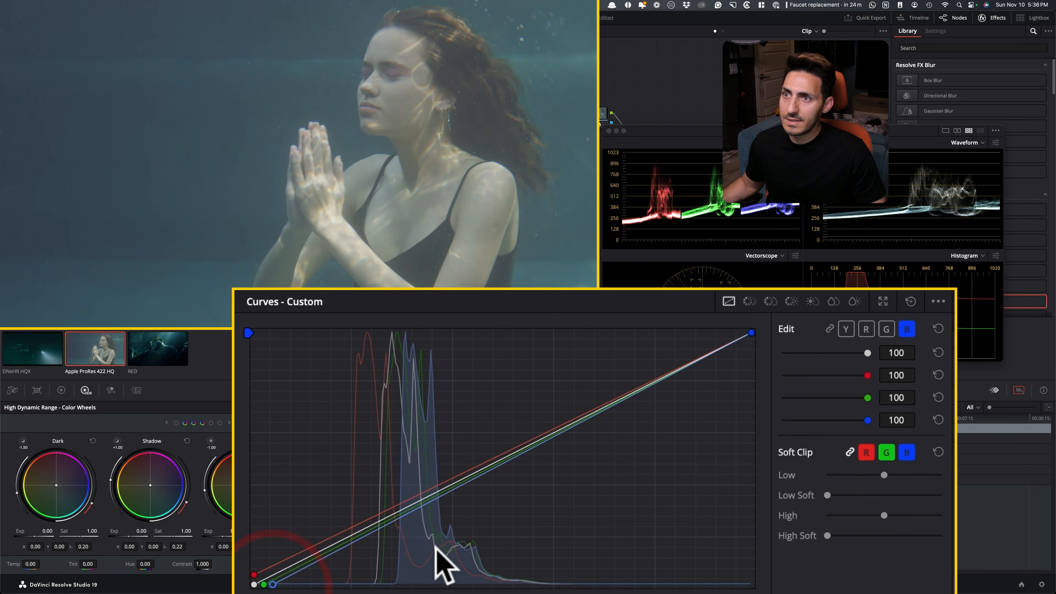
# Pull the red curve down with a new point in the shadows, and ease the blue curve's black point back outward
pyautogui.click(866, 329)
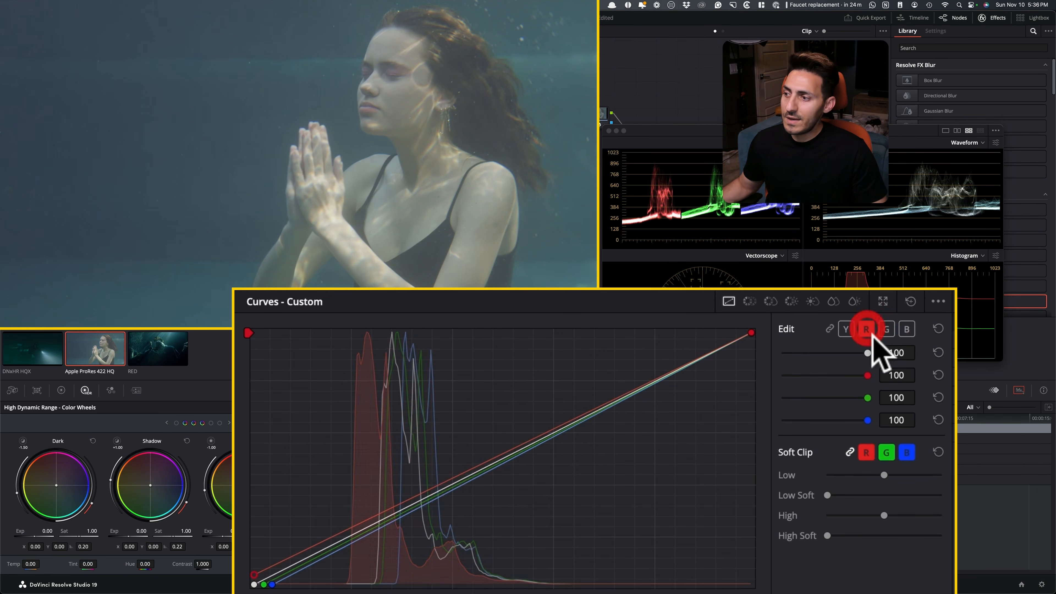
pyautogui.moveTo(302, 549); pyautogui.dragTo(334, 540)
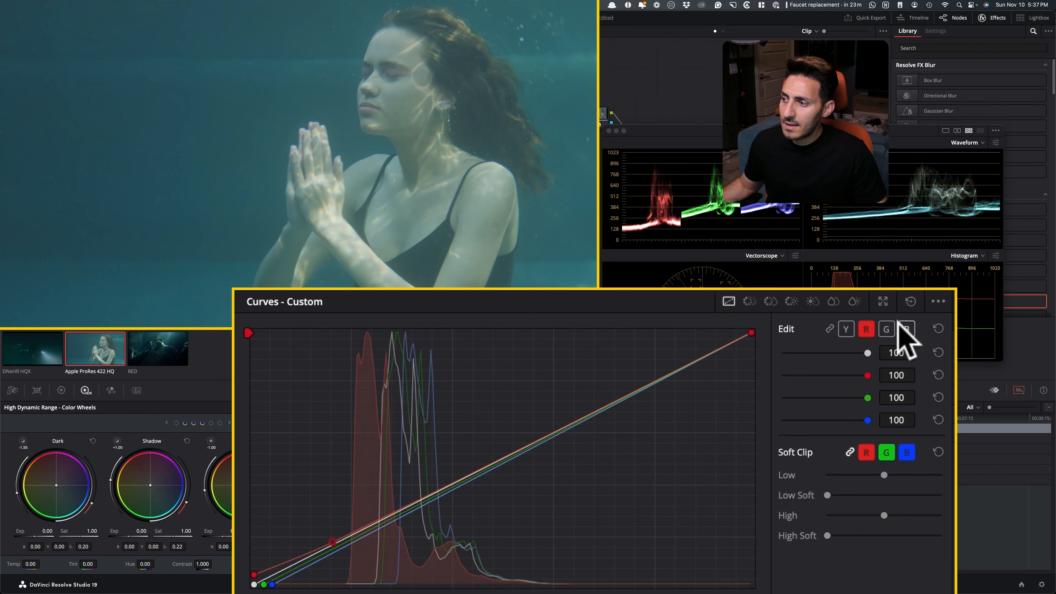
pyautogui.click(903, 327)
pyautogui.moveTo(272, 584); pyautogui.dragTo(262, 585)
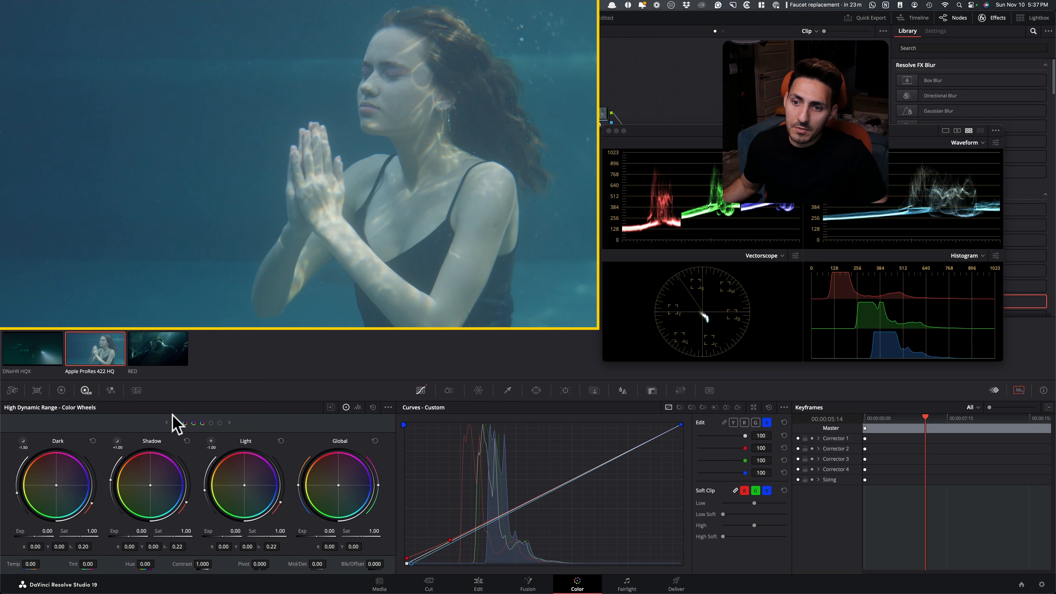
# In the Primaries, set the Pivot to 0.335 and raise the Contrast to 1.296
pyautogui.click(61, 391)
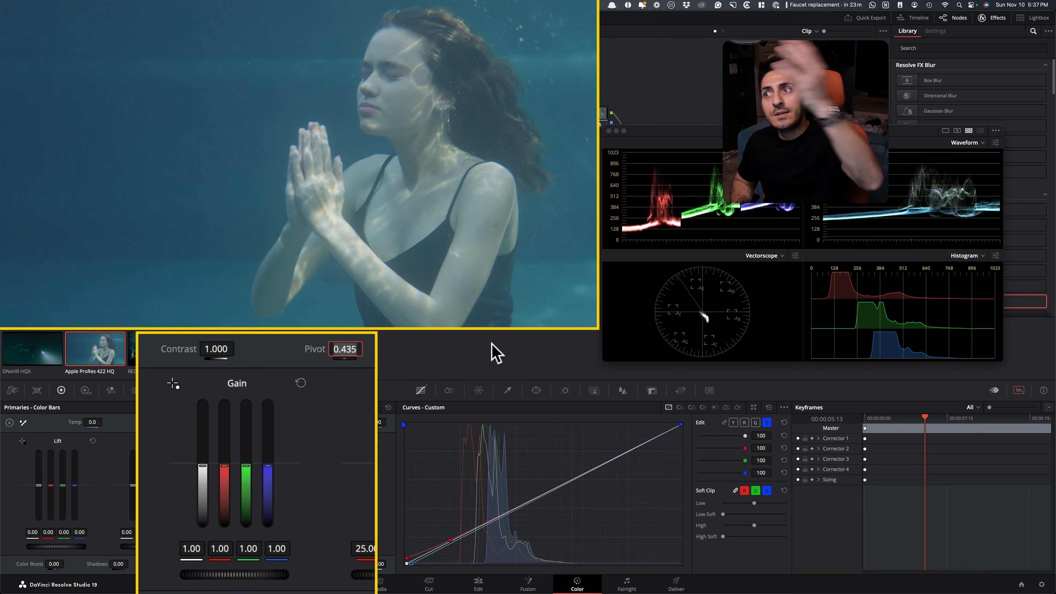
pyautogui.write('.')
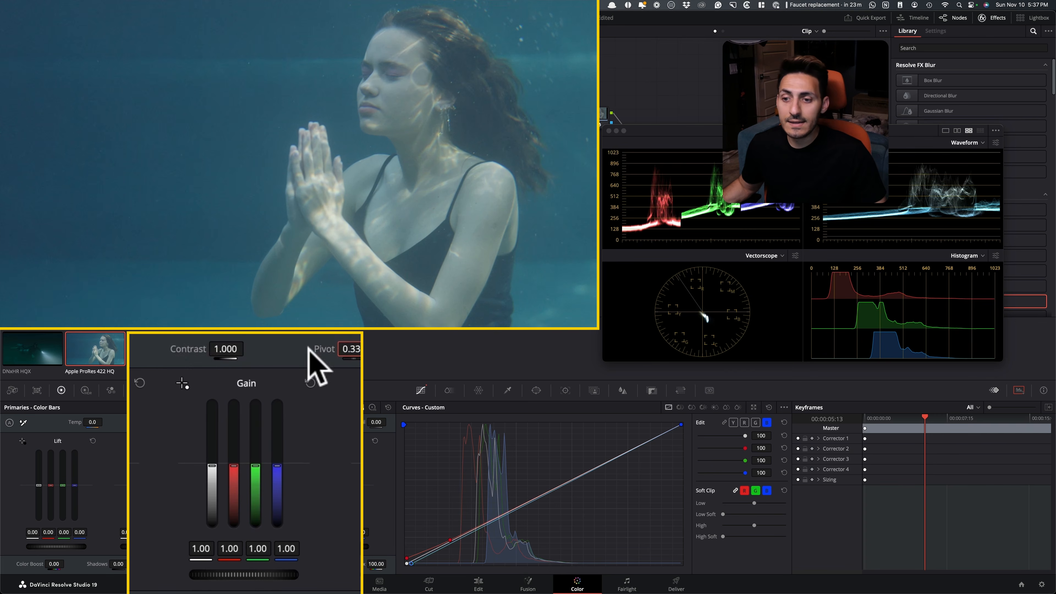
pyautogui.moveTo(225, 349); pyautogui.dragTo(257, 349)
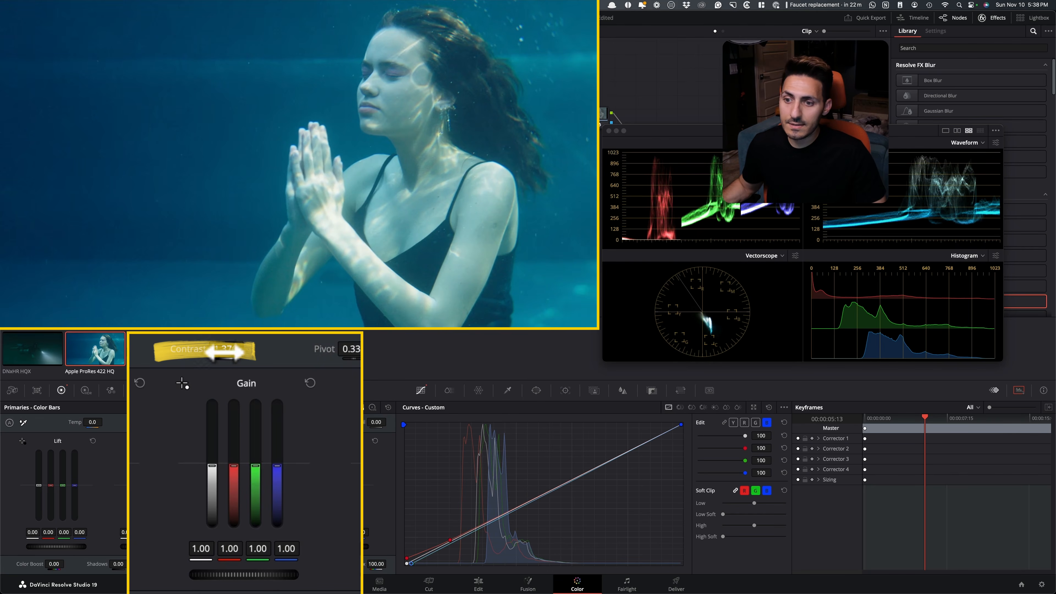
pyautogui.moveTo(229, 349); pyautogui.dragTo(211, 348)
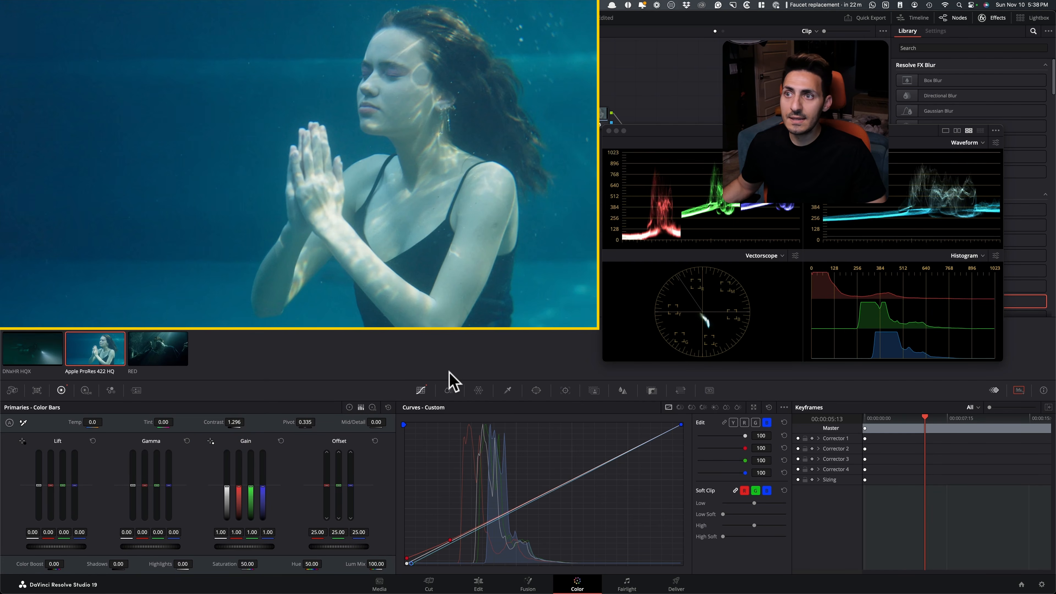
# Lower the HDR Global wheel's exposure to -0.50
pyautogui.click(85, 391)
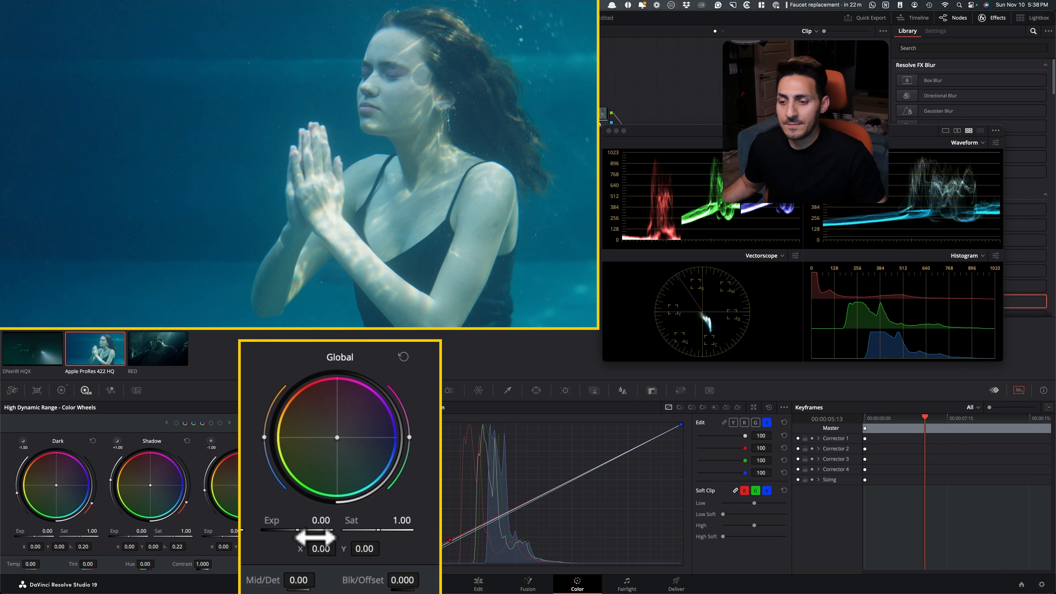
pyautogui.moveTo(297, 530); pyautogui.dragTo(293, 530)
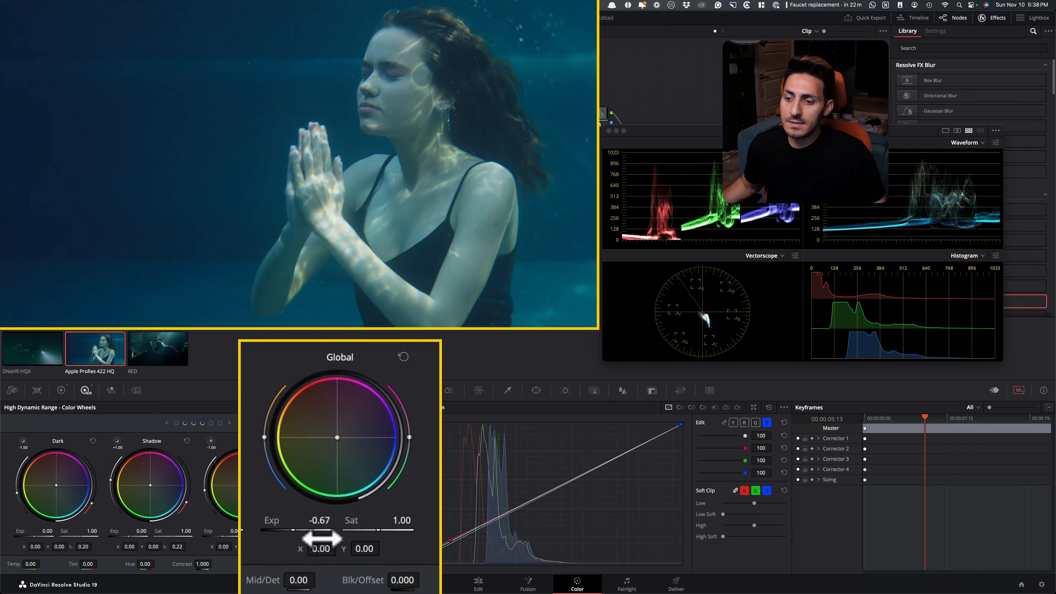
pyautogui.moveTo(283, 530); pyautogui.dragTo(285, 530)
pyautogui.moveTo(293, 530); pyautogui.dragTo(294, 530)
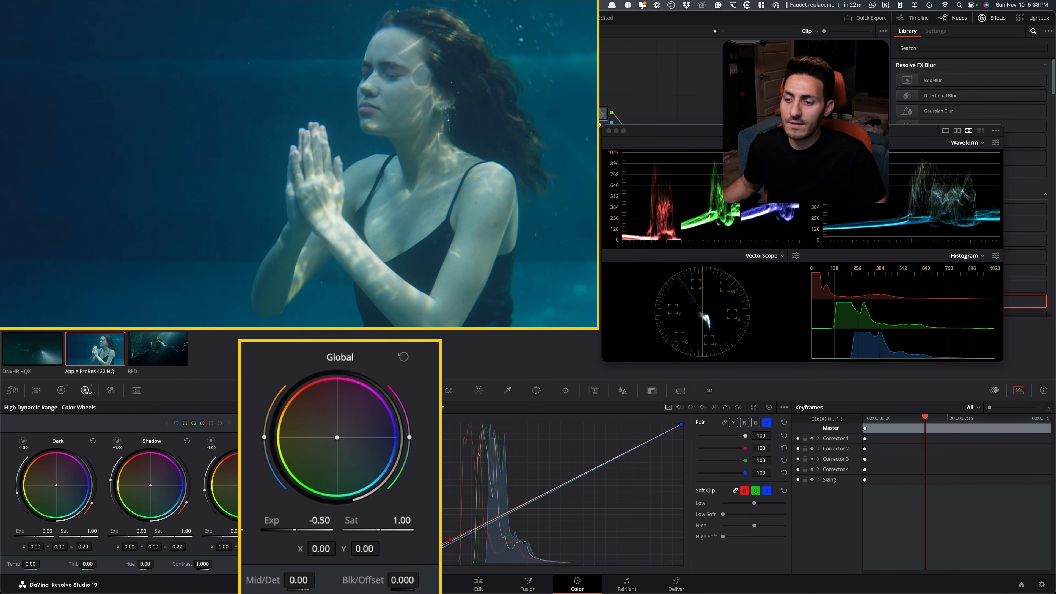
# Compare the praying woman's full frame with the current node's grade off and on
pyautogui.press('super+d')
pyautogui.press('super+d')
pyautogui.press('super+d')
pyautogui.press('super+d')
pyautogui.press('super+d')
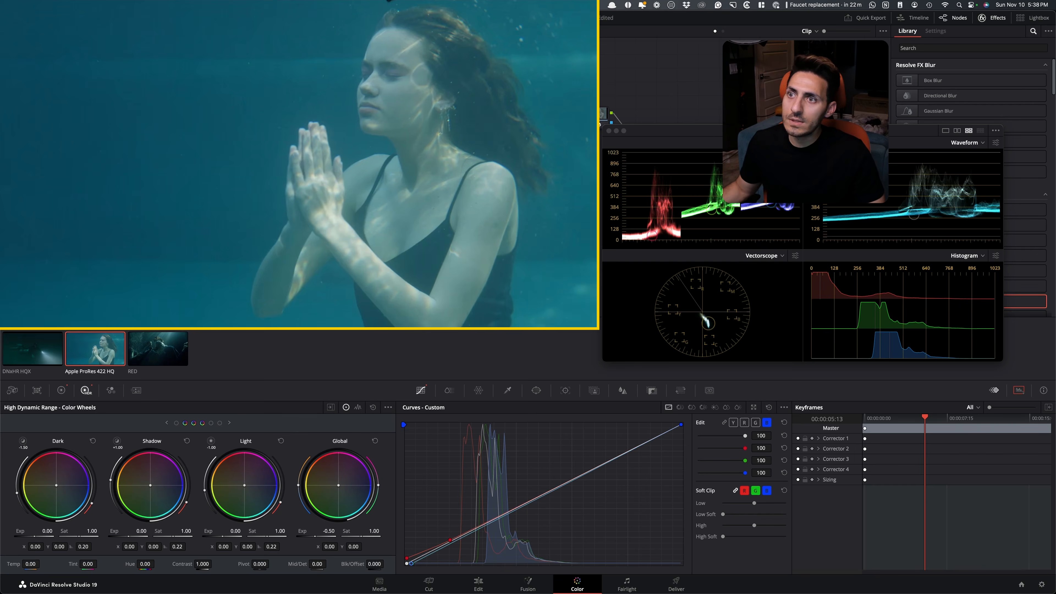
pyautogui.press('super+d')
pyautogui.press('super+d')
pyautogui.press('super+d')
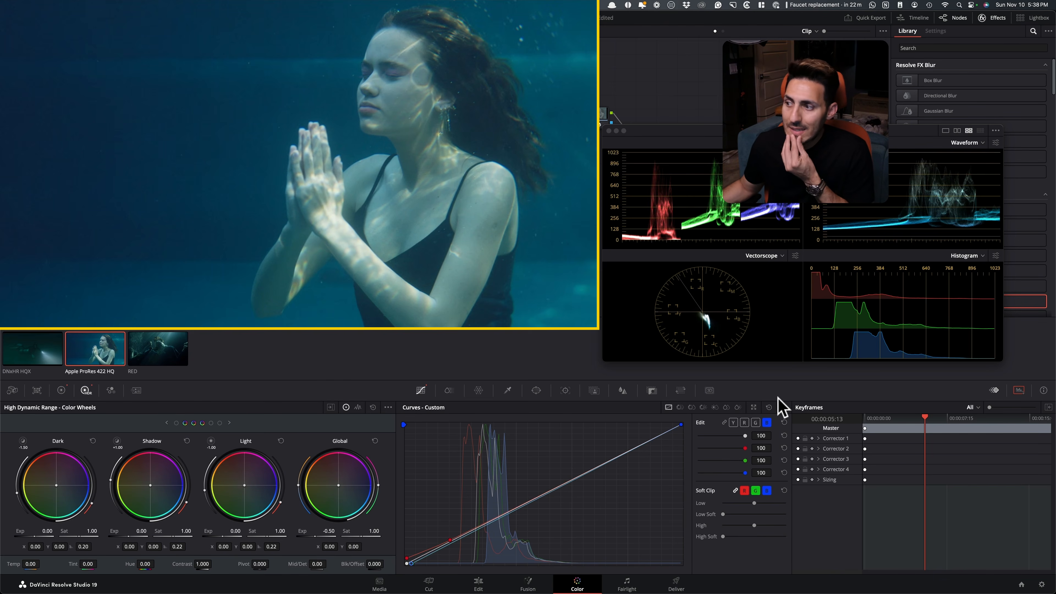
# Sample the woman's chest to add a red curve midtone point, and raise it slightly to warm her skin
pyautogui.click(744, 423)
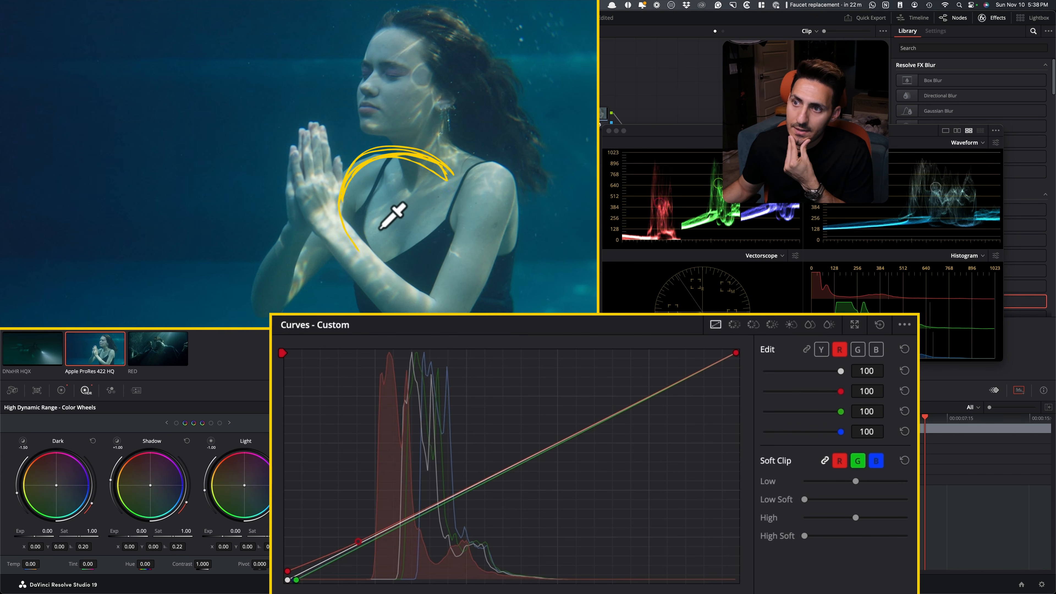
pyautogui.click(384, 229)
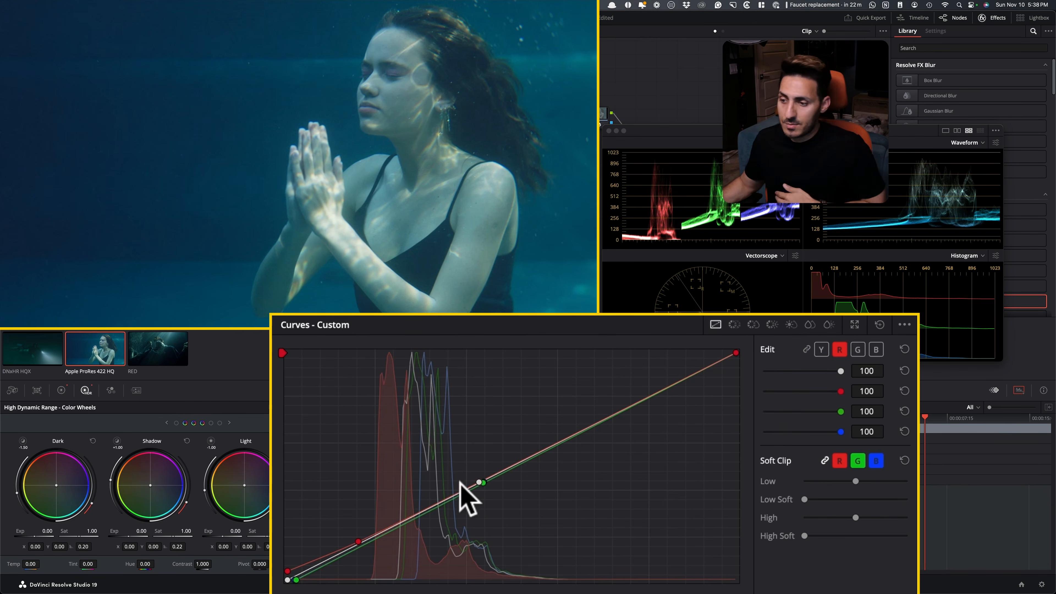
pyautogui.press('super+shift+z')
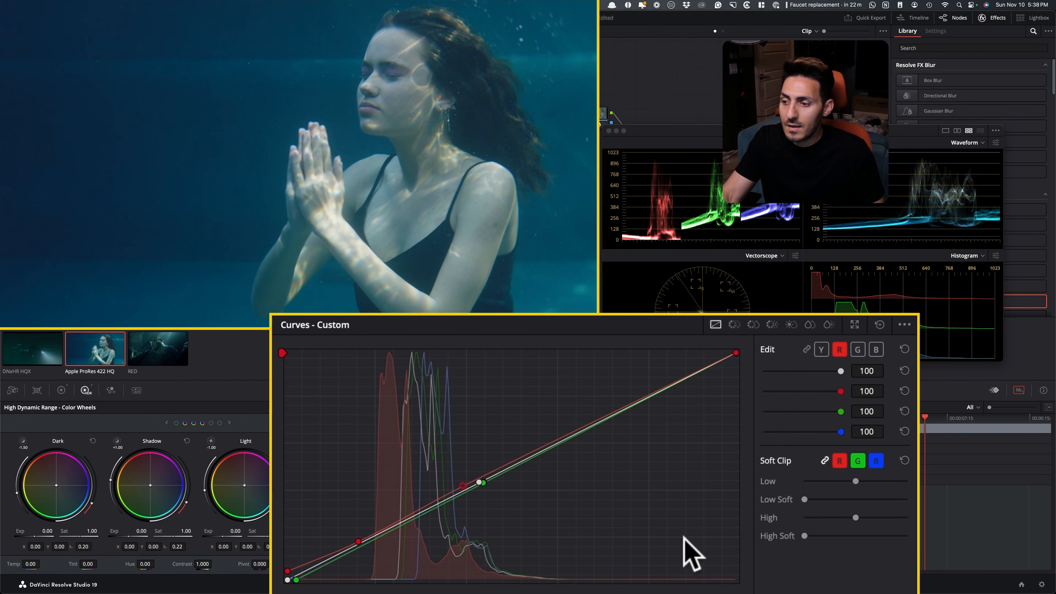
pyautogui.press('super+Up')
pyautogui.press('super+Up')
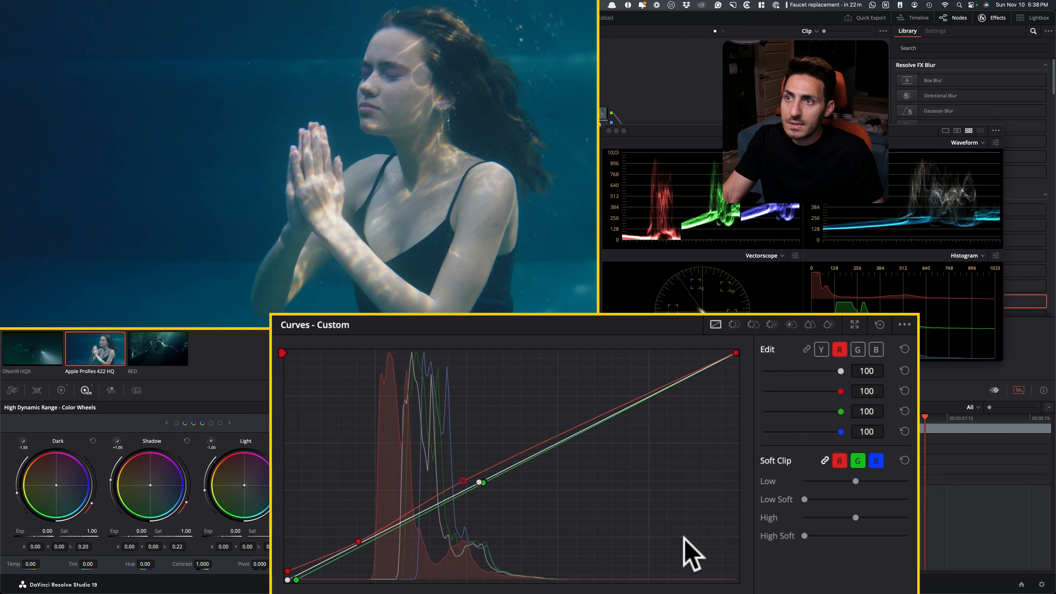
pyautogui.press('super+Down')
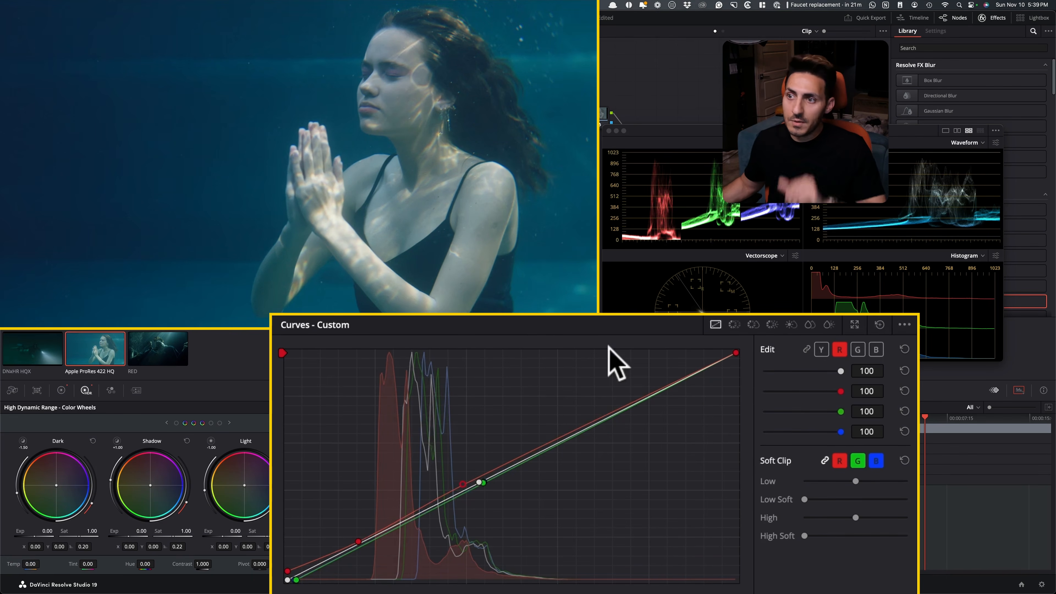
# Sample the woman's chest for midtone points on the green and blue curves, and nudge the blue point in small increments
pyautogui.click(876, 349)
pyautogui.click(857, 349)
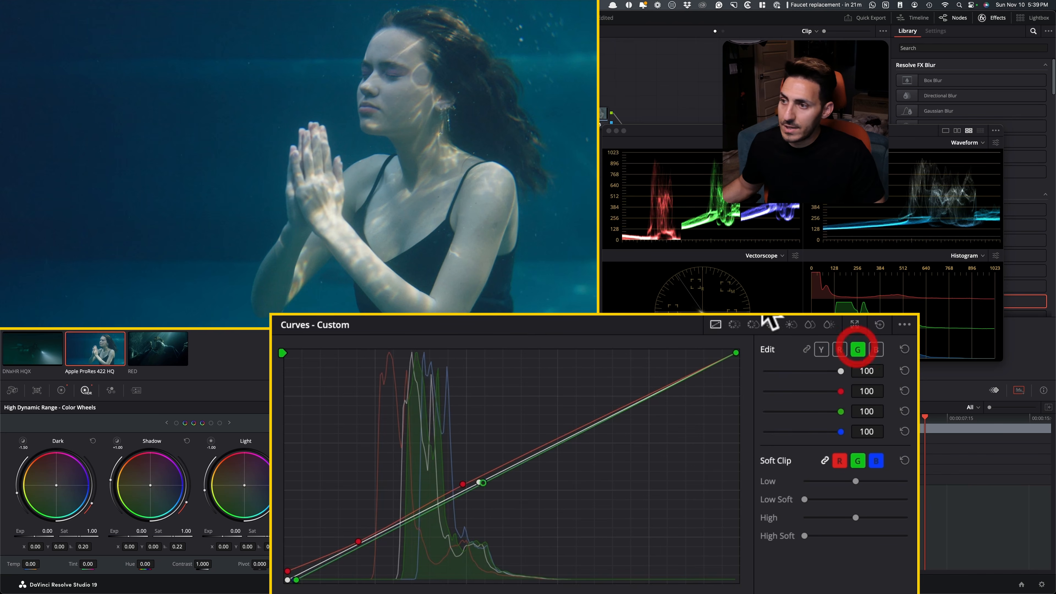
pyautogui.click(388, 228)
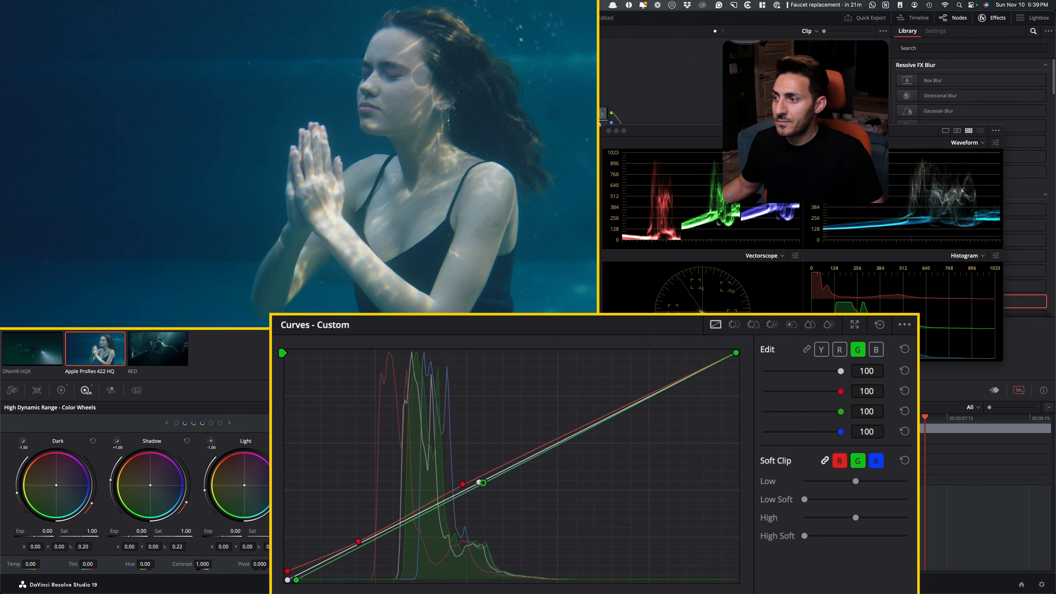
pyautogui.click(875, 350)
pyautogui.click(399, 218)
pyautogui.press('super+Down')
pyautogui.press('super+Up')
pyautogui.press('super+Up')
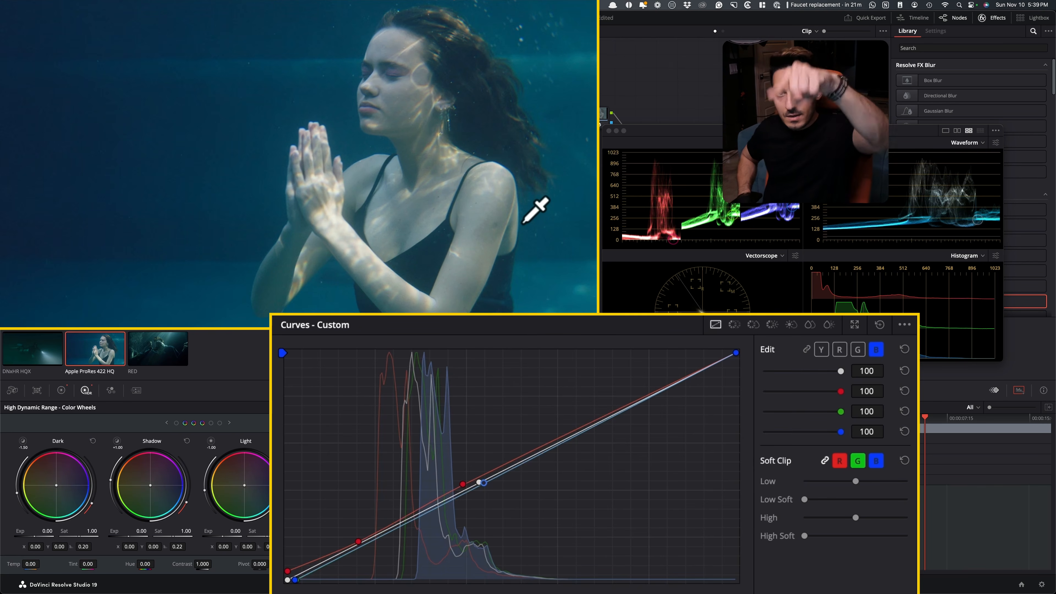
# Toggle the node repeatedly to compare the praying woman's skin tones and water before and after the curve adjustments
pyautogui.press('super+d')
pyautogui.press('super+d')
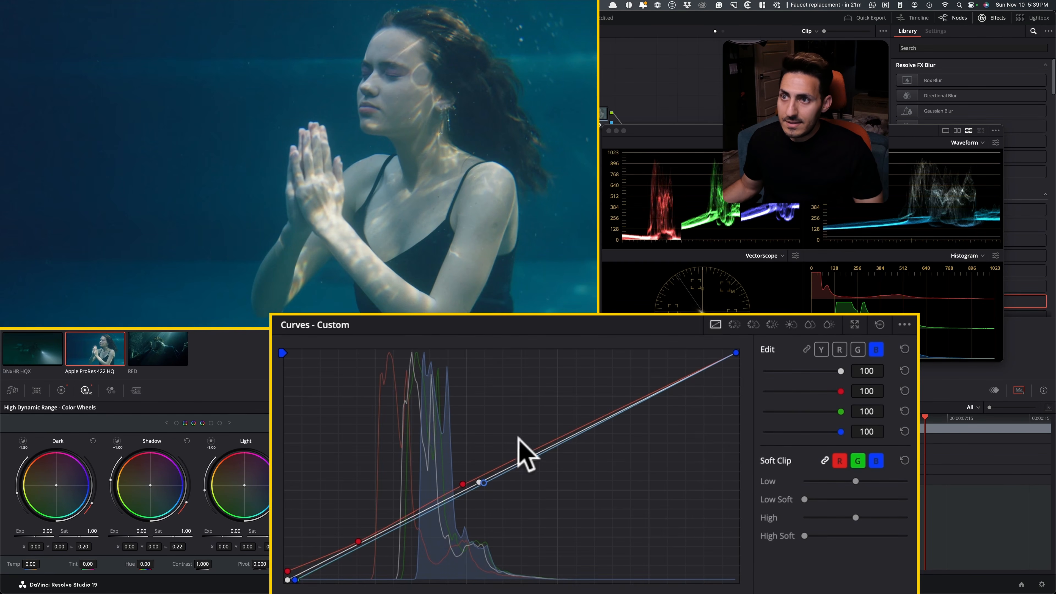
pyautogui.press('super+d')
pyautogui.press('super+d')
pyautogui.press('super+d')
pyautogui.press('super+d')
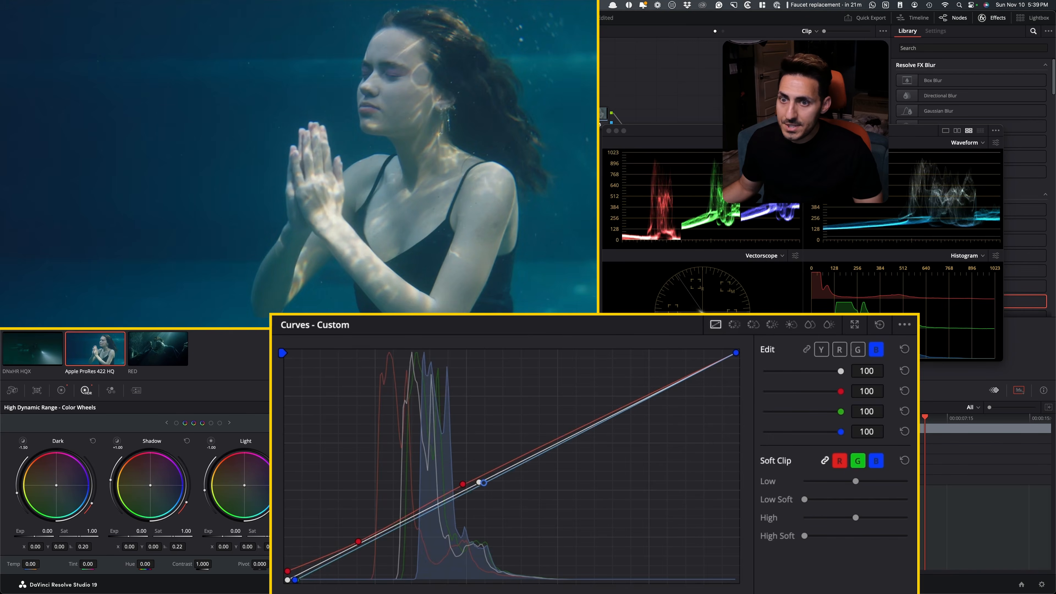
pyautogui.press('super+d')
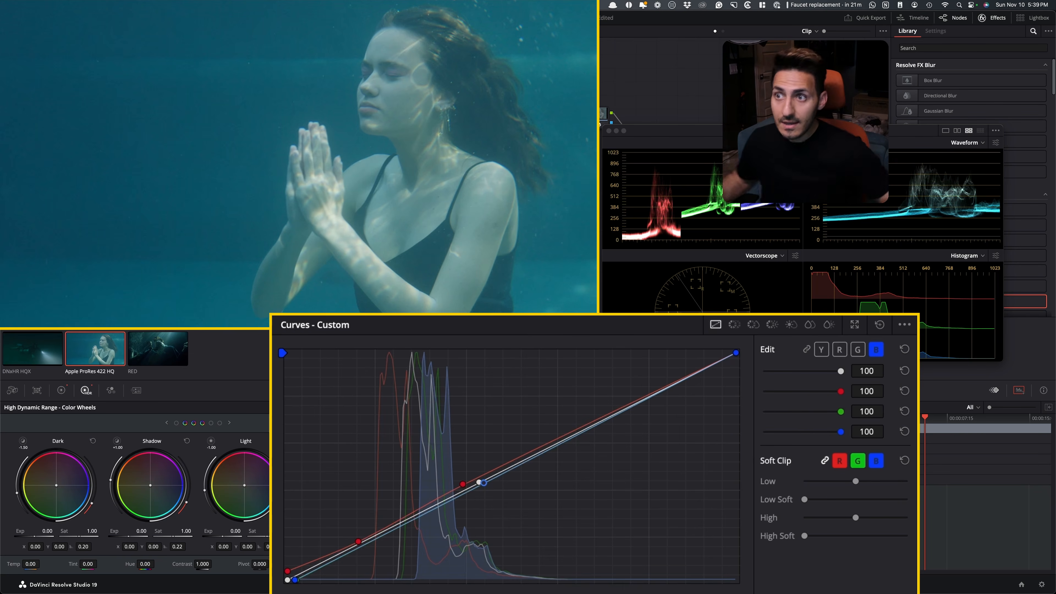
pyautogui.press('super+d')
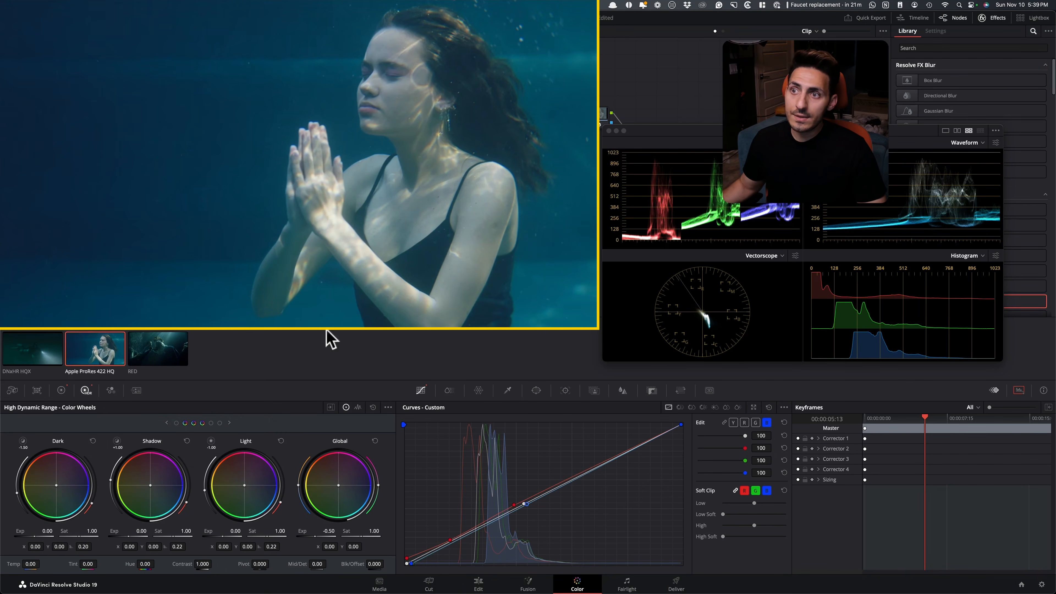
# In the Primaries, reduce the Saturation to 42.80 and raise the Contrast to 1.310
pyautogui.click(755, 422)
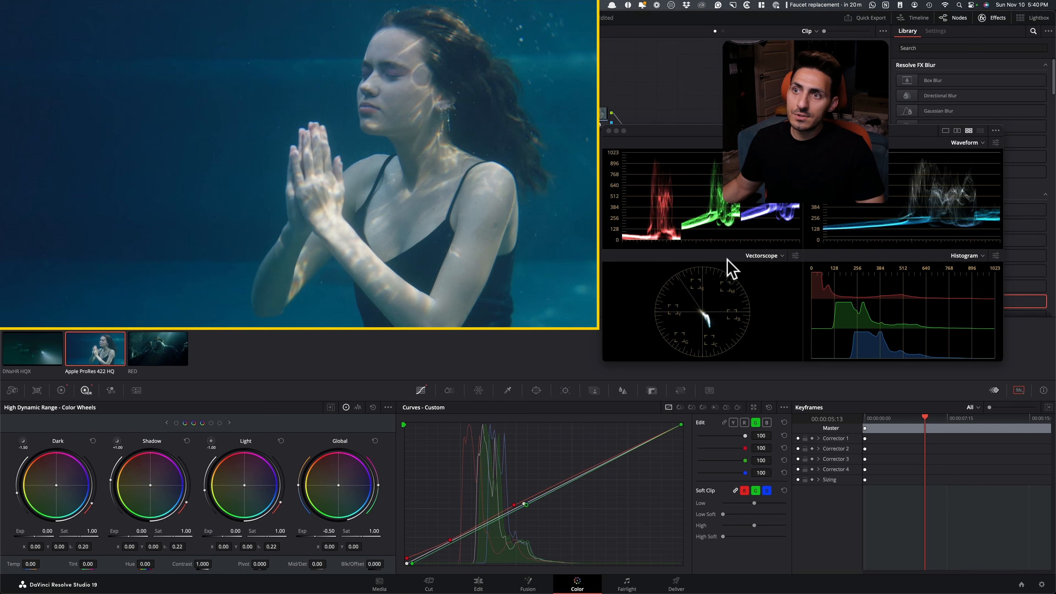
pyautogui.click(61, 390)
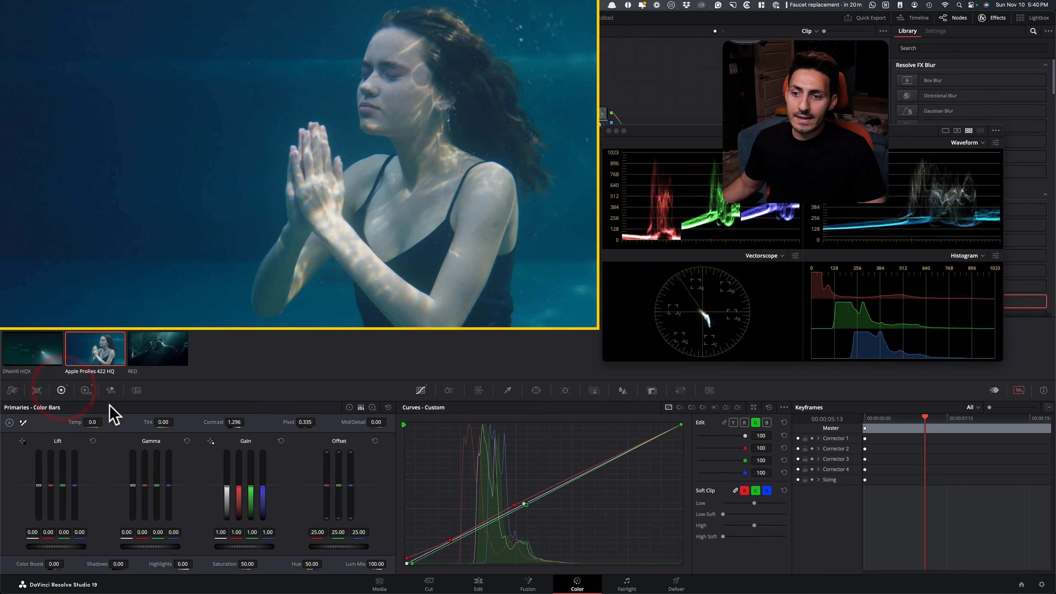
pyautogui.moveTo(252, 564)
pyautogui.mouseDown()
pyautogui.moveTo(222, 564)
pyautogui.moveTo(238, 564)
pyautogui.mouseUp()
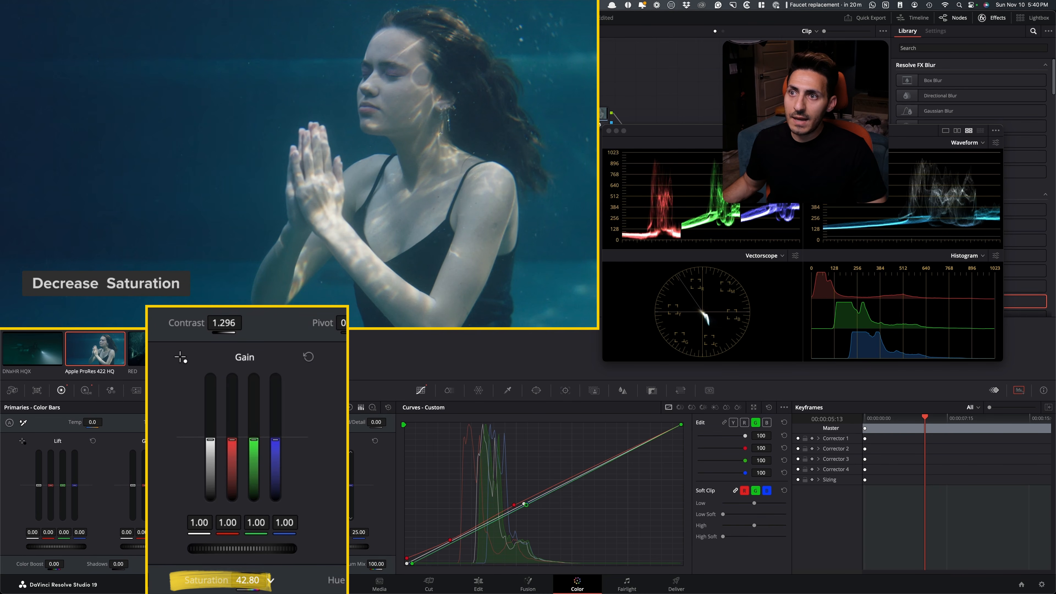
pyautogui.moveTo(222, 321)
pyautogui.mouseDown()
pyautogui.moveTo(233, 320)
pyautogui.moveTo(223, 320)
pyautogui.mouseUp()
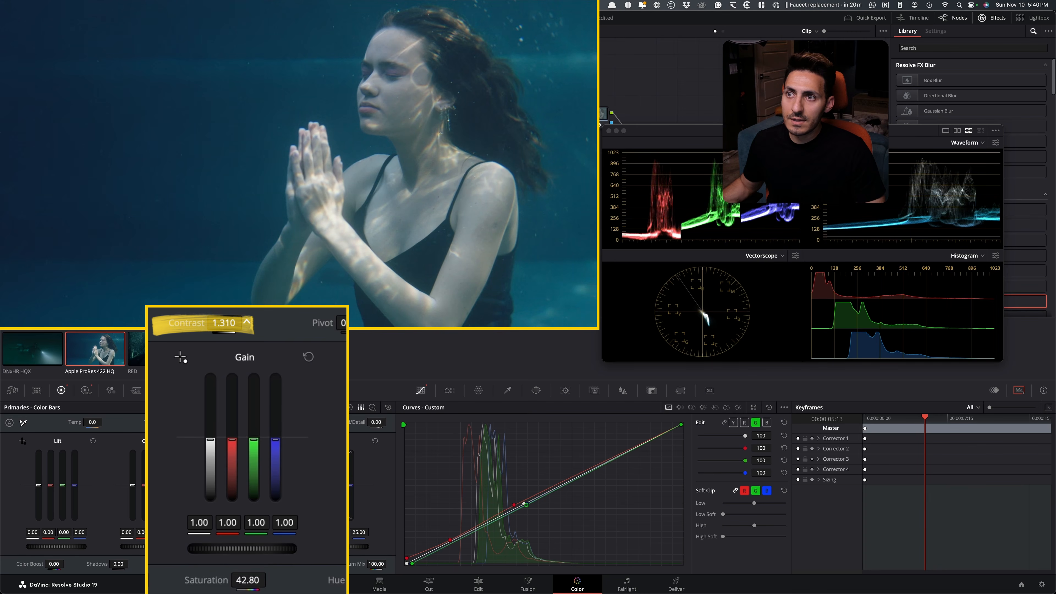
# Lower the Global exposure to -0.75 in the High Dynamic Range color wheels for the praying woman clip
pyautogui.click(86, 390)
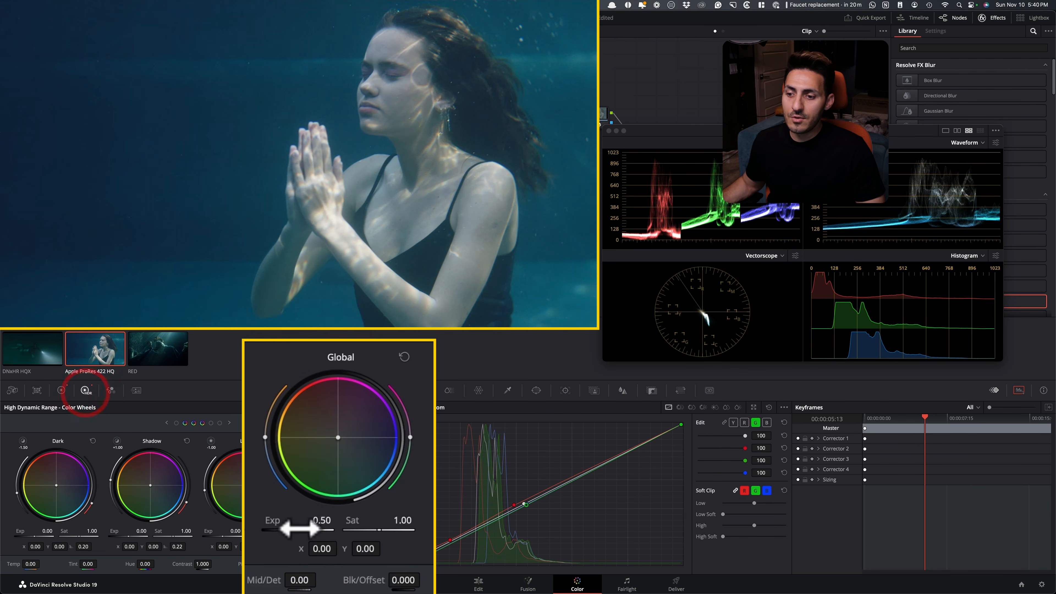
pyautogui.moveTo(309, 529); pyautogui.dragTo(300, 529)
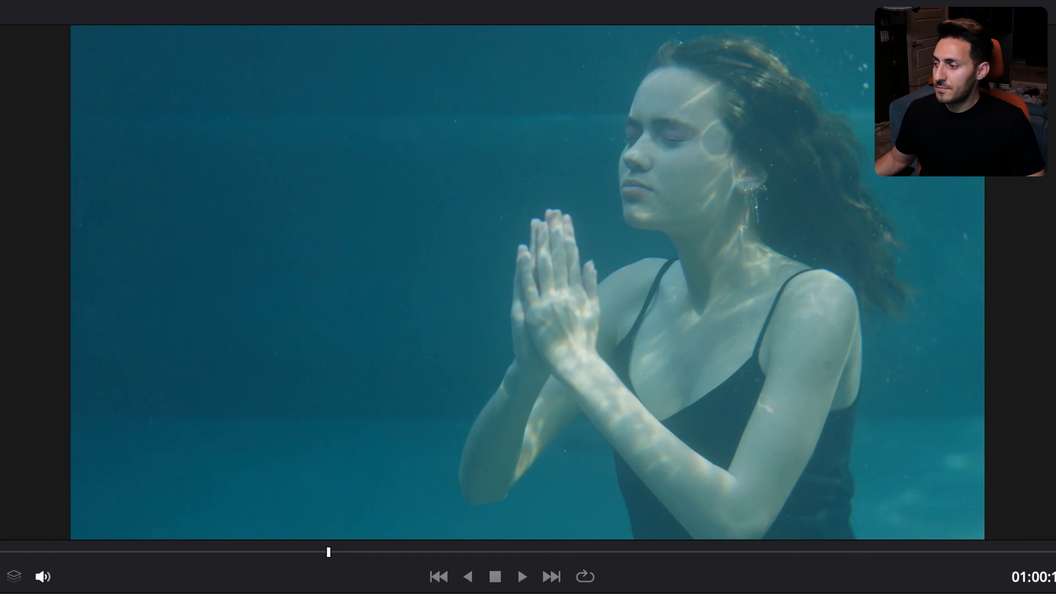
# Compare the praying woman shot with and without its grade, checking the look on another frame of the clip
pyautogui.hotkey('shift', 'd')
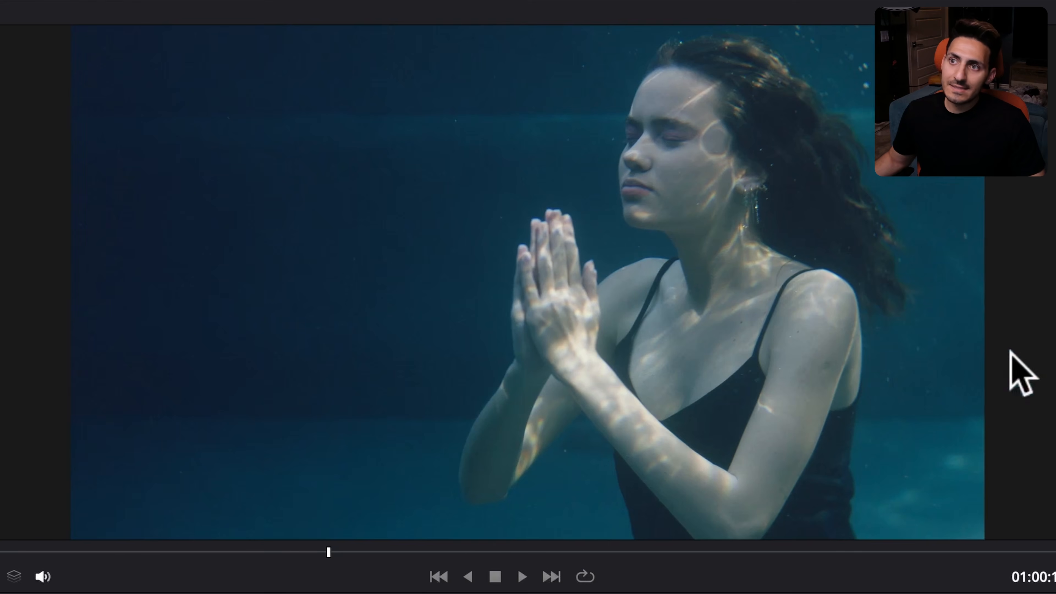
pyautogui.moveTo(364, 553); pyautogui.dragTo(308, 572)
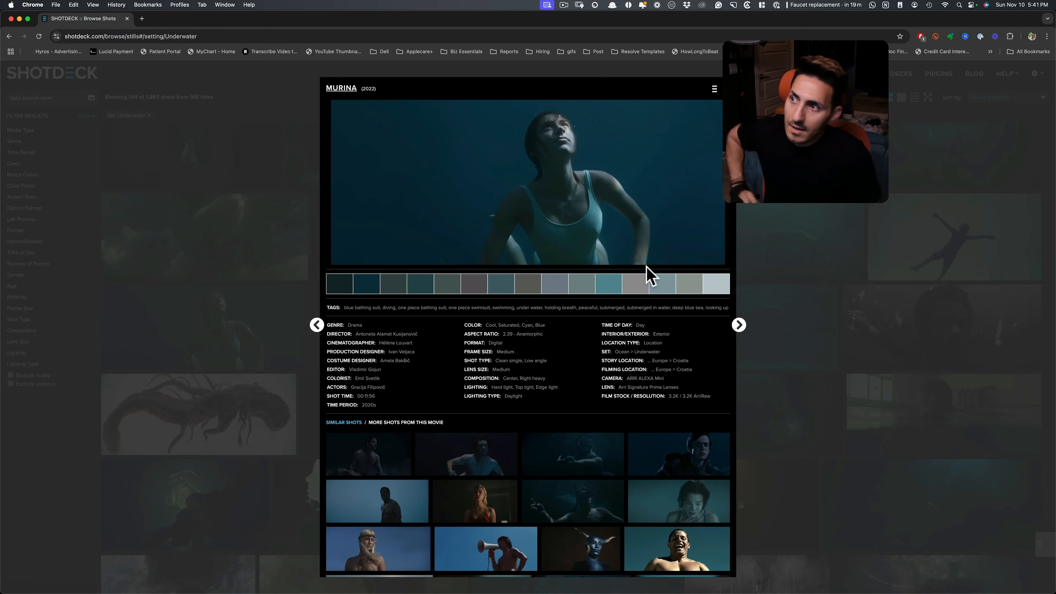
pyautogui.press('super+Tab')
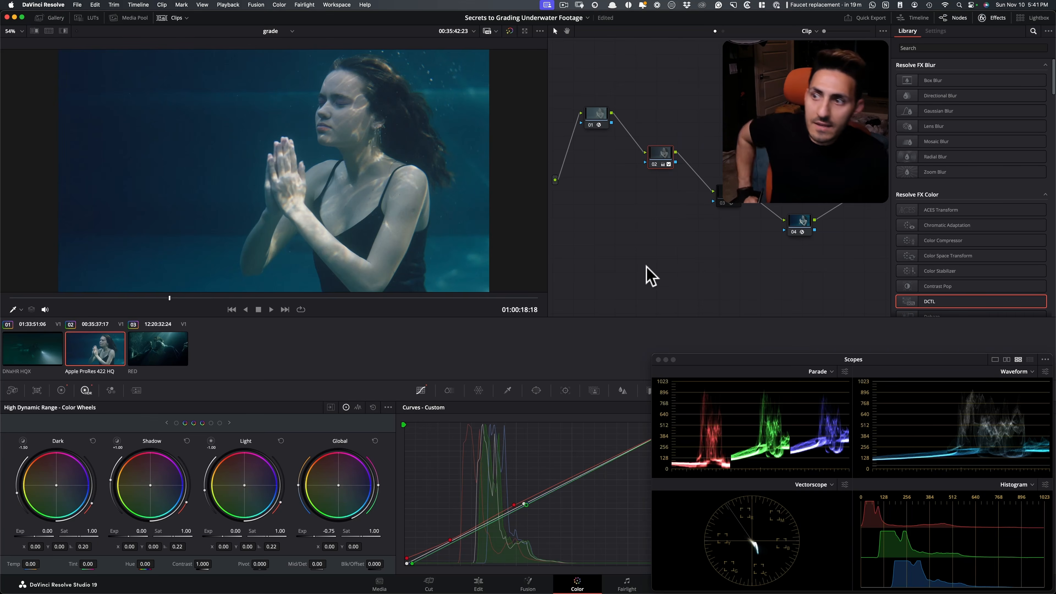
pyautogui.press('super+d')
pyautogui.press('super+d')
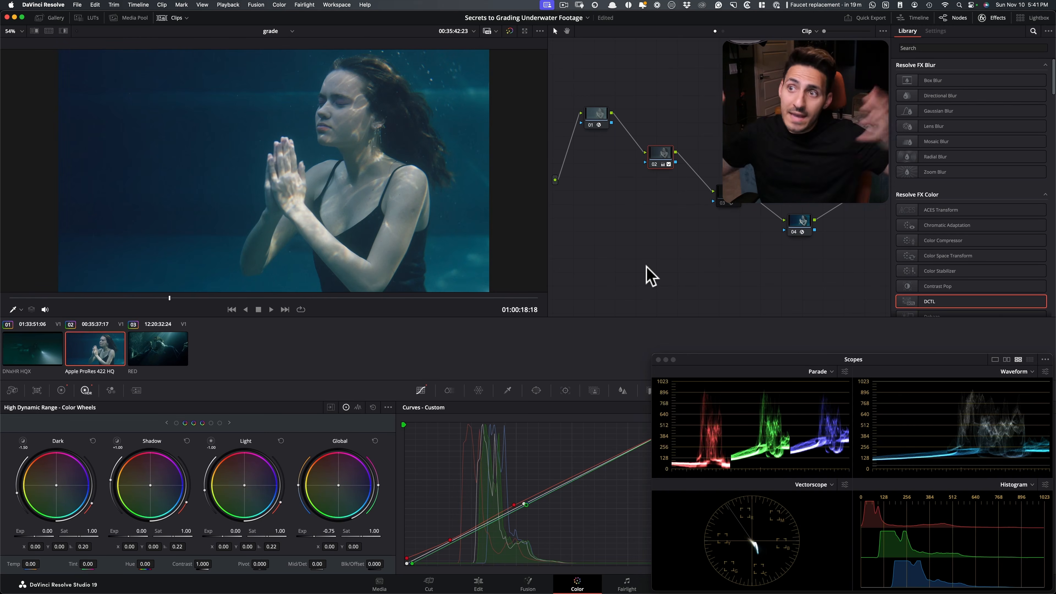
pyautogui.press('super+d')
pyautogui.press('super+d')
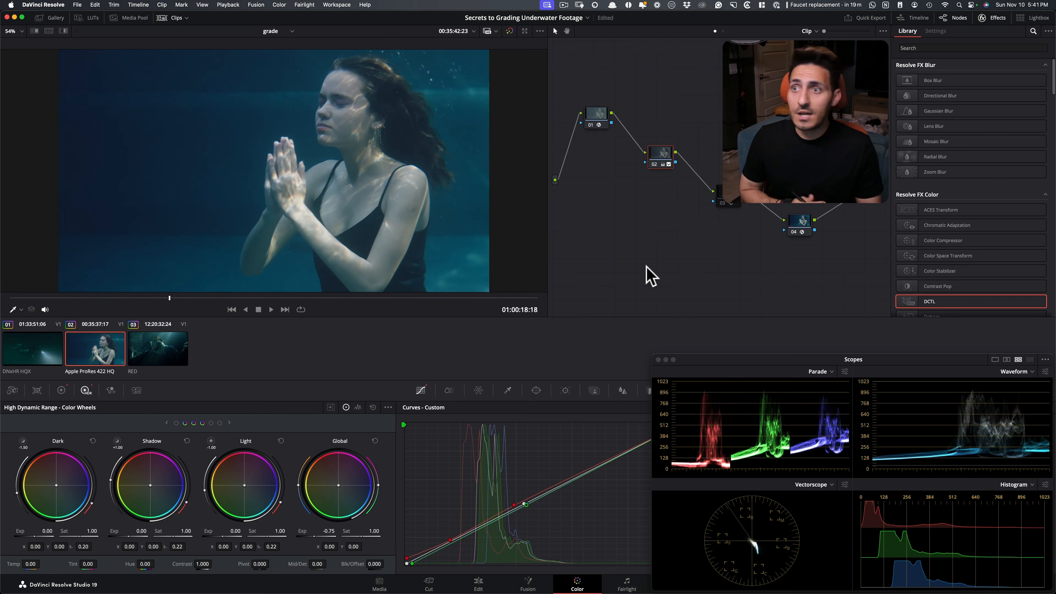
# Return to the Primaries and toggle the selected node to evaluate the contrast on the woman and the water
pyautogui.click(61, 390)
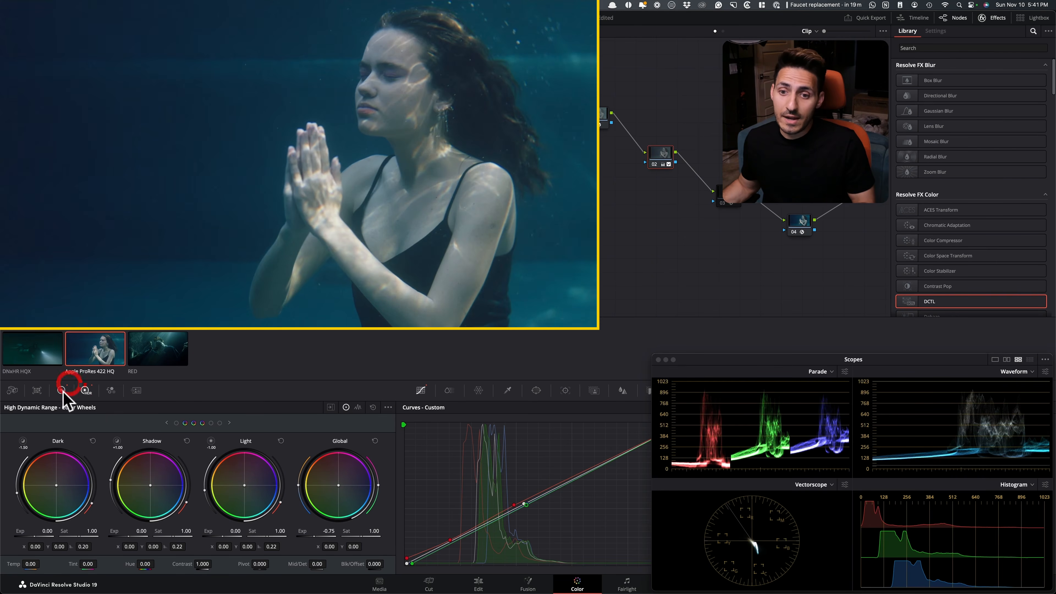
pyautogui.moveTo(233, 324); pyautogui.dragTo(307, 326)
pyautogui.press('super+d')
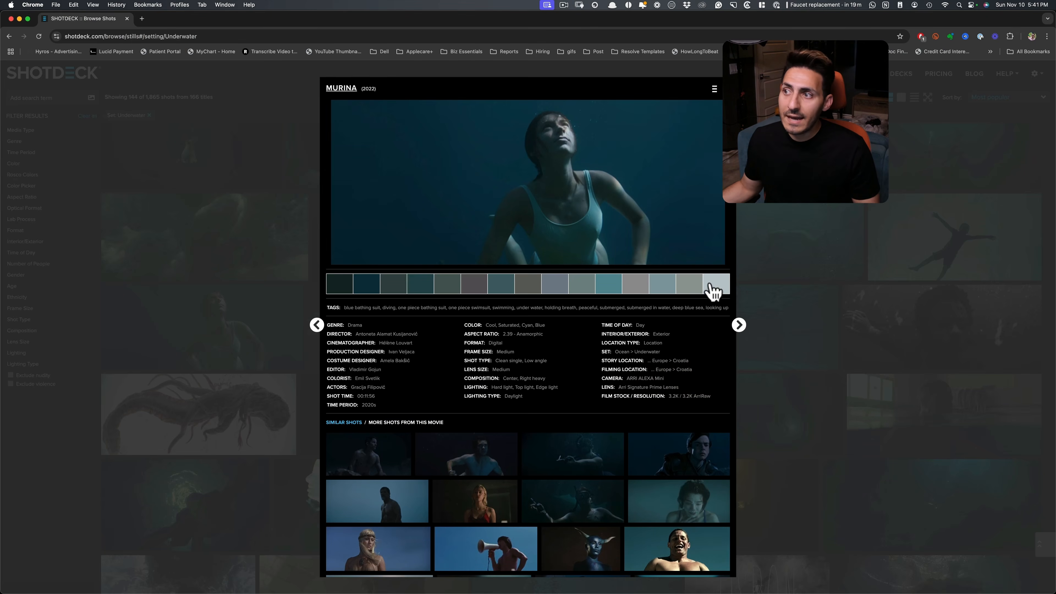
pyautogui.press('super+Tab')
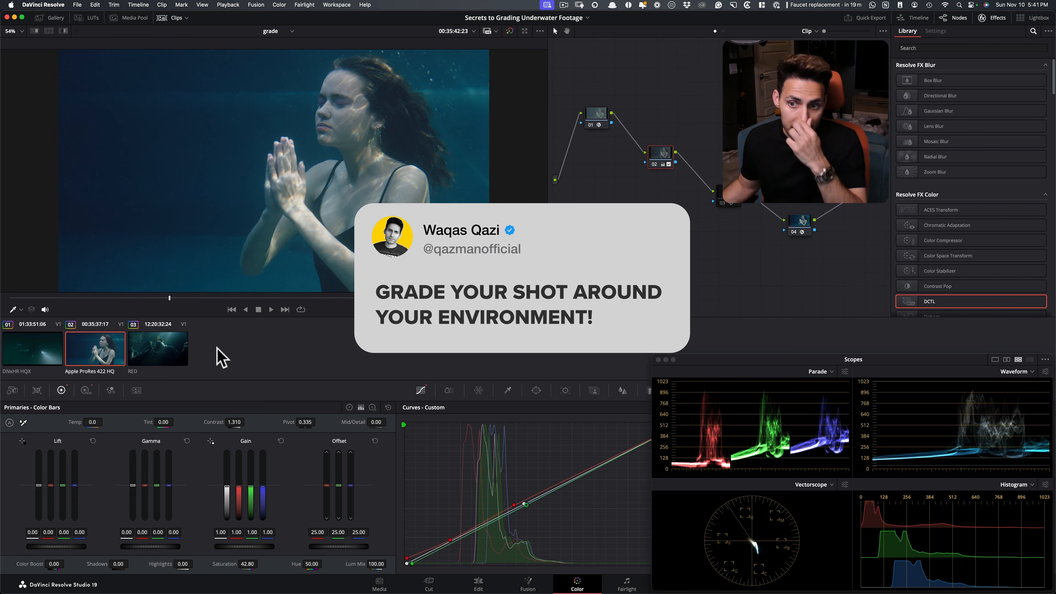
# Switch back and forth among the DNxHR HQX, Apple ProRes 422 HQ and RED clips to compare their finished grades
pyautogui.click(57, 359)
pyautogui.click(83, 353)
pyautogui.click(174, 358)
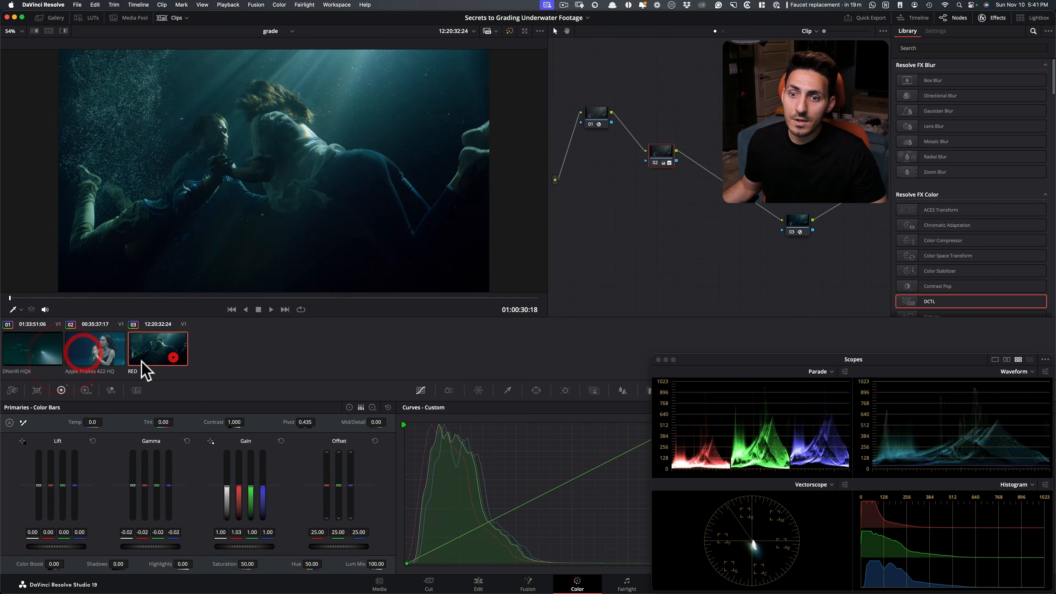
pyautogui.click(94, 351)
pyautogui.click(144, 349)
pyautogui.click(85, 352)
pyautogui.click(31, 350)
pyautogui.click(89, 351)
pyautogui.click(158, 353)
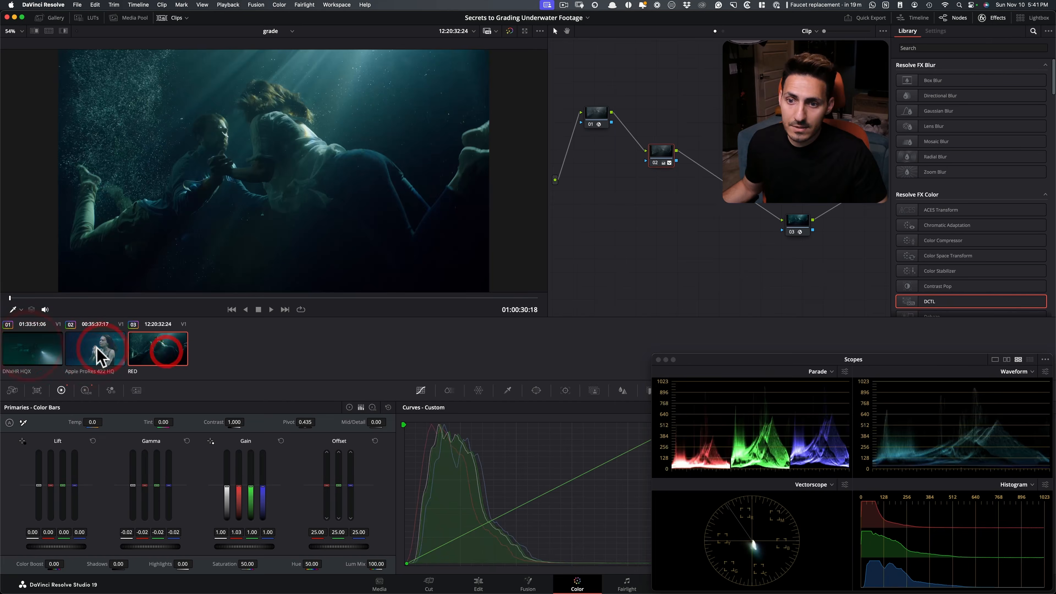
pyautogui.click(98, 352)
pyautogui.click(37, 351)
pyautogui.click(95, 353)
pyautogui.click(158, 352)
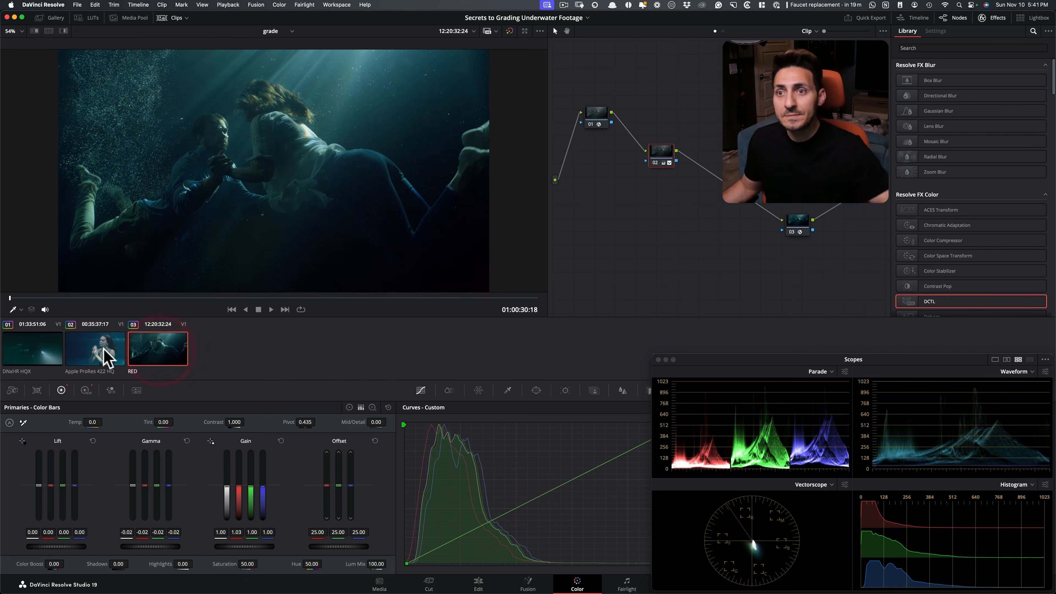
pyautogui.click(116, 357)
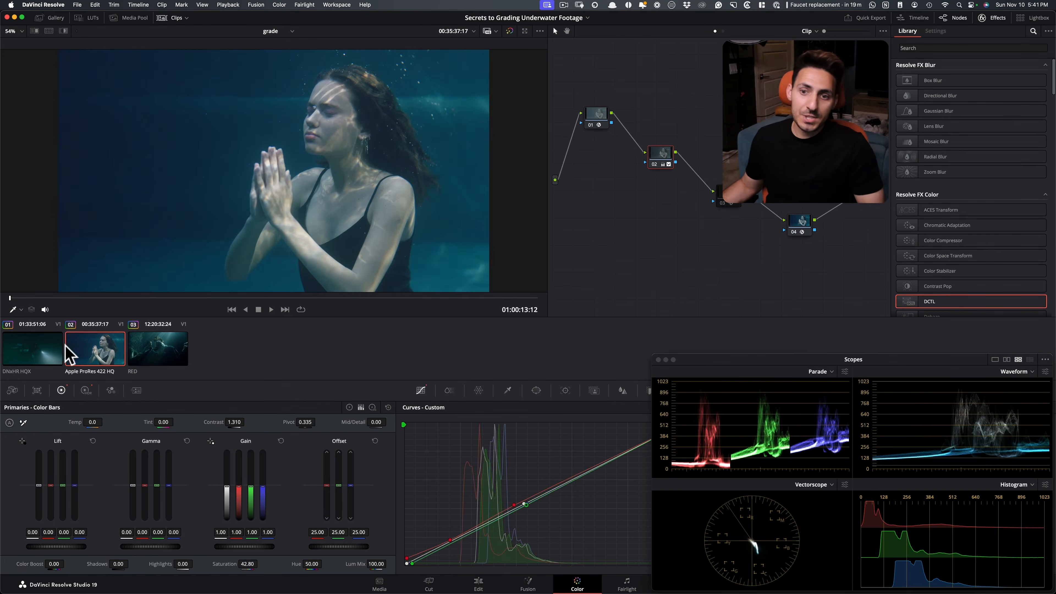
pyautogui.click(29, 352)
pyautogui.click(95, 351)
pyautogui.click(149, 352)
pyautogui.click(100, 354)
pyautogui.click(31, 351)
pyautogui.click(99, 354)
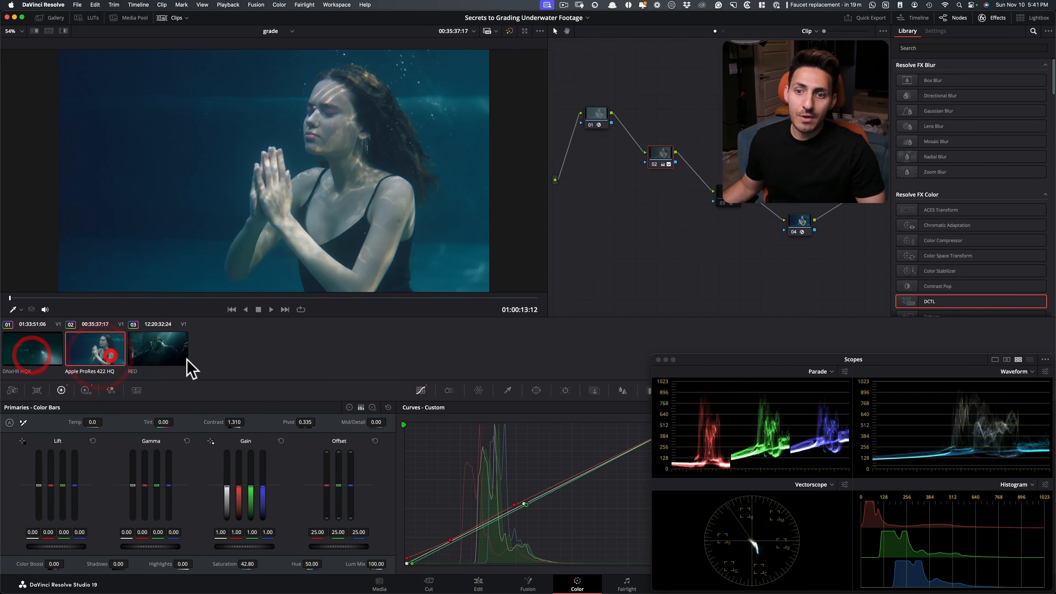
pyautogui.click(135, 357)
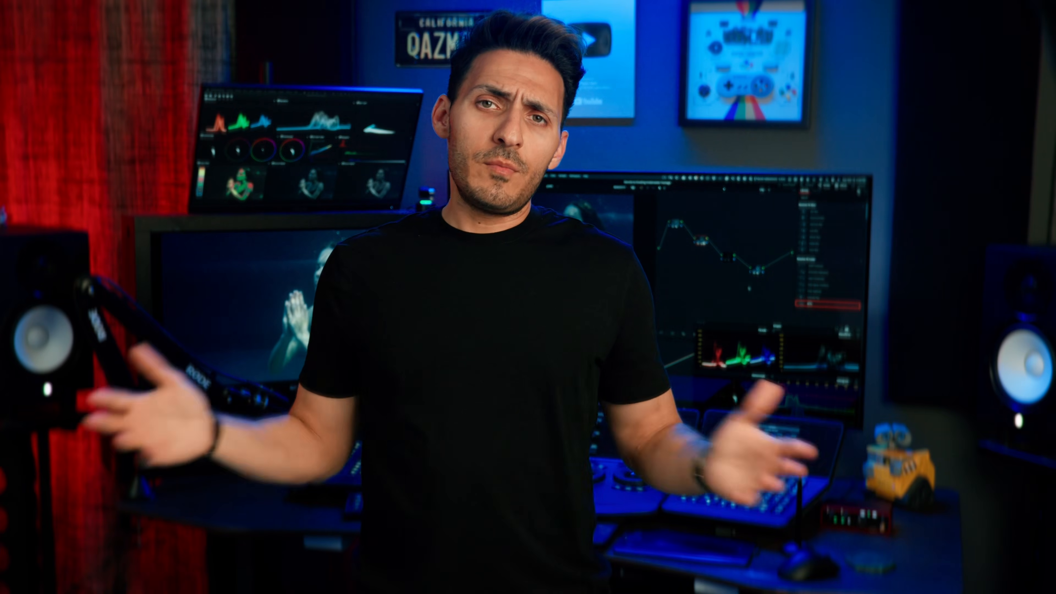